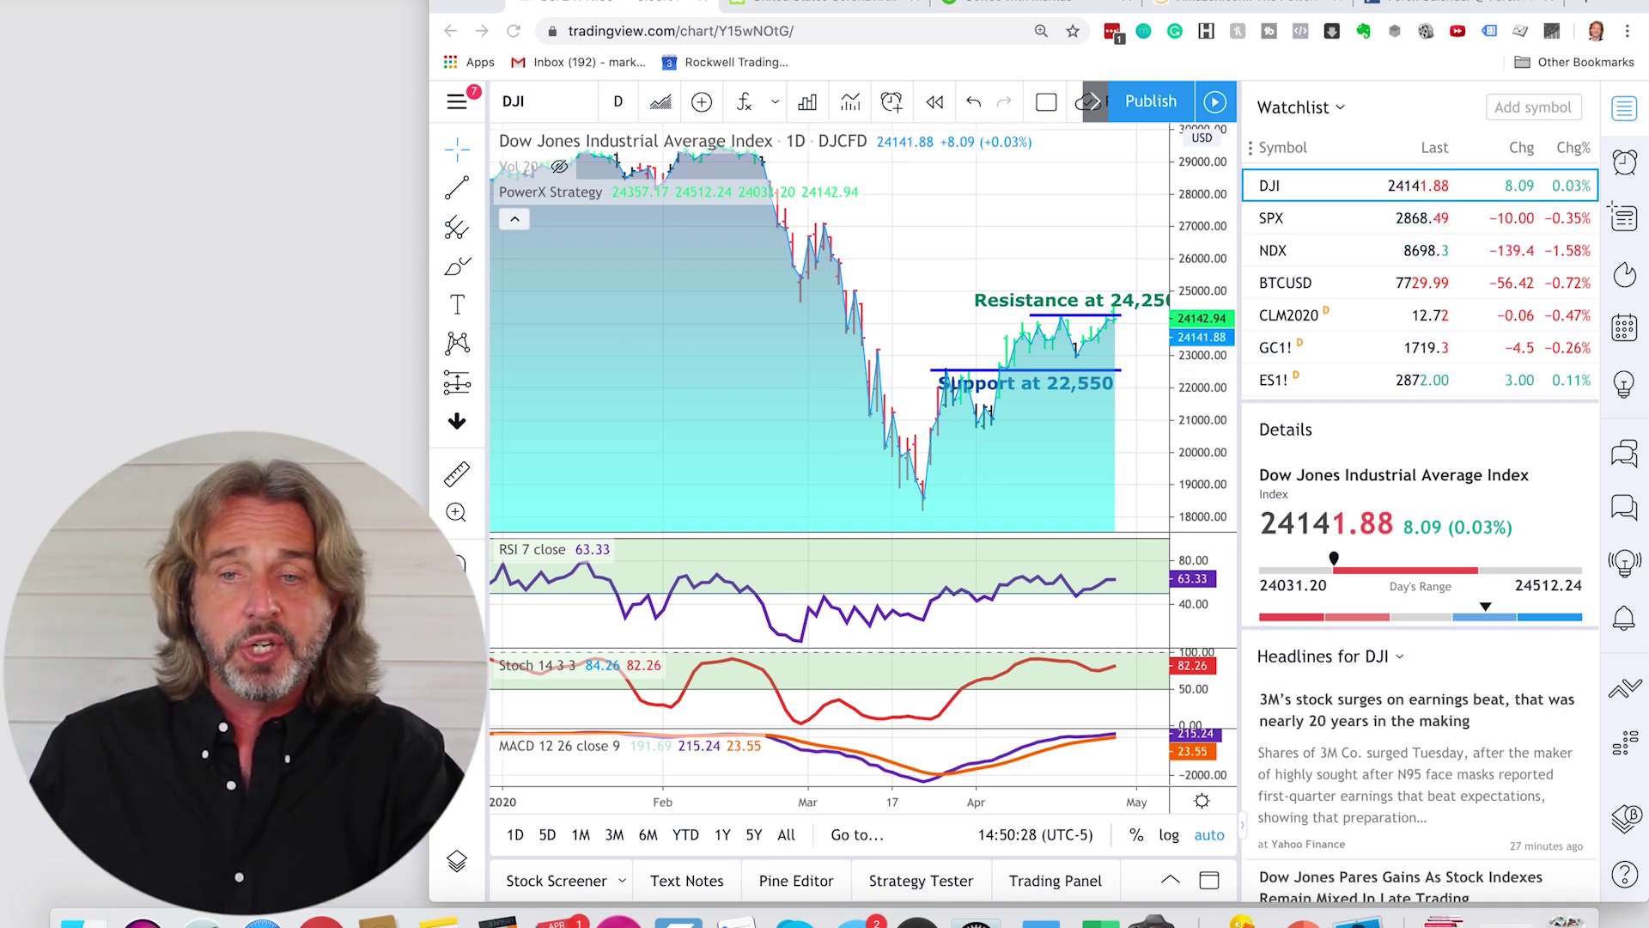
Step: Go to tradingview.com and open the NASDAQ AAPL (Apple Inc) symbol page
{"action": "left_click", "coordinate": [619, 30]}
{"action": "type", "text": "trading"}
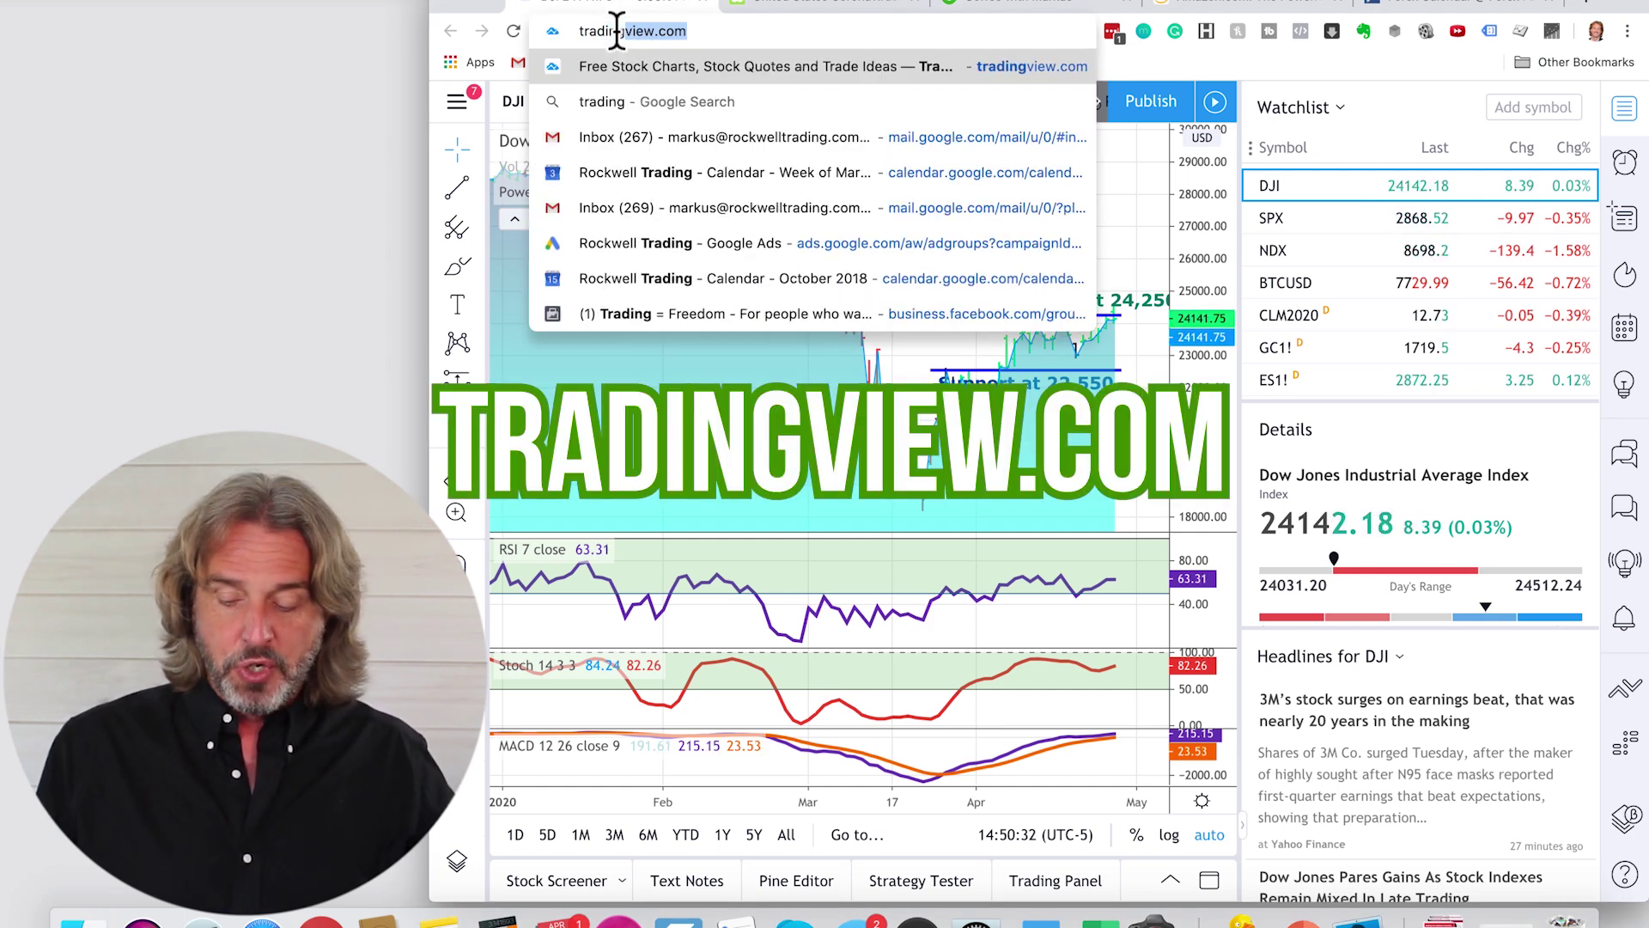
{"action": "key", "text": "Return"}
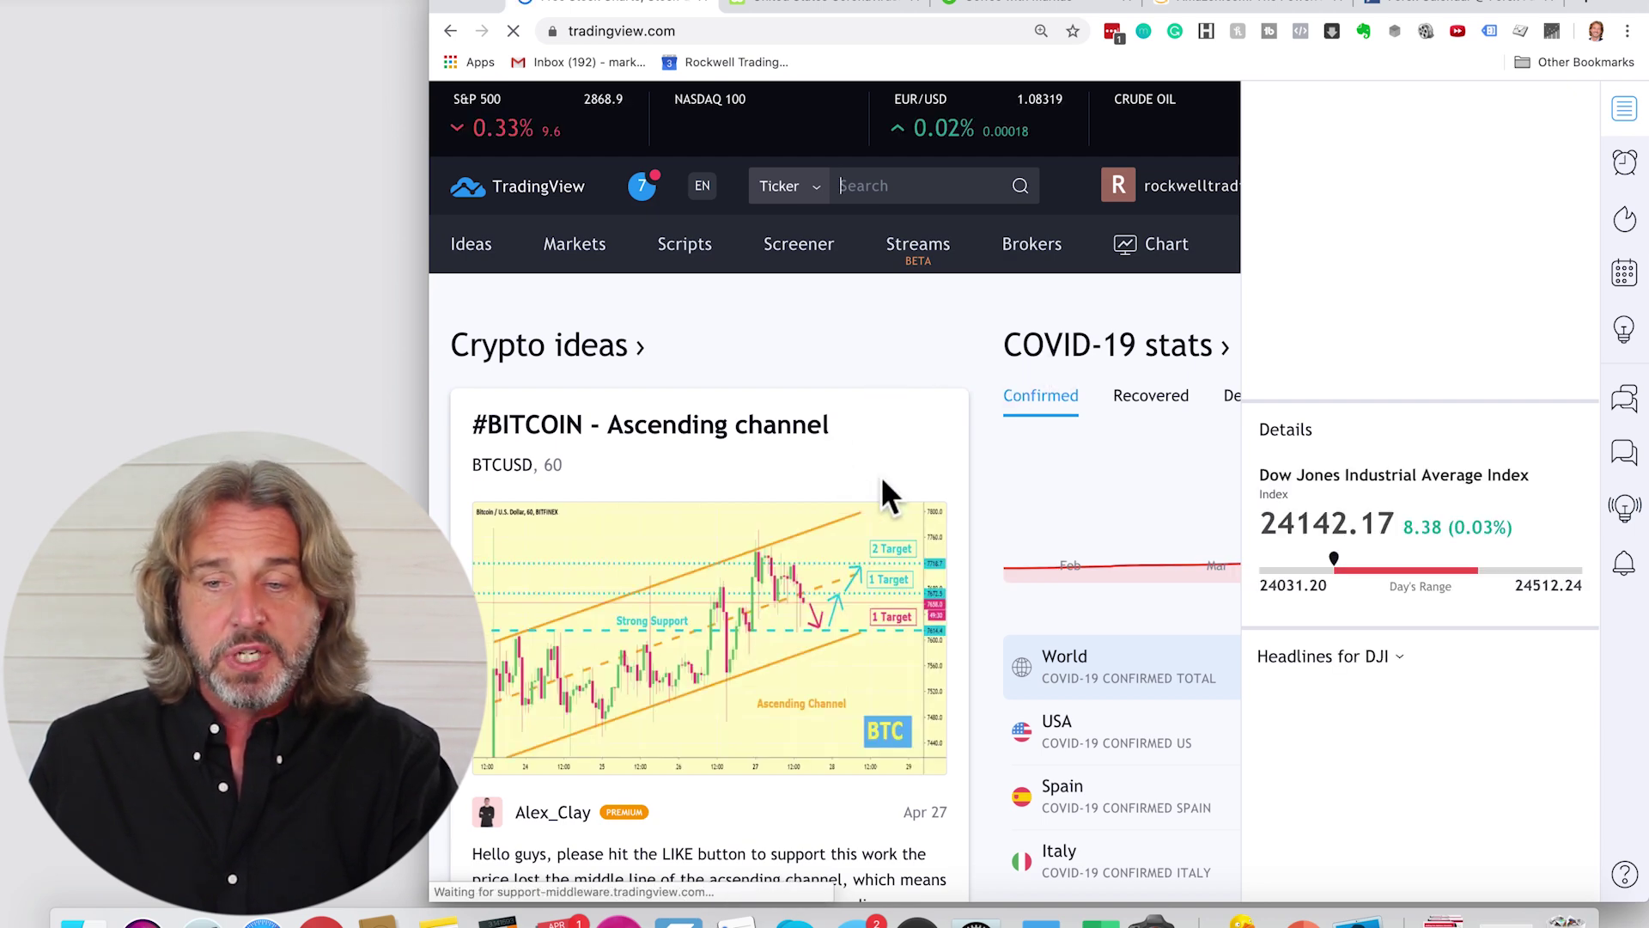
{"action": "scroll", "coordinate": [1051, 473], "scroll_direction": "down", "scroll_amount": 3}
{"action": "scroll", "coordinate": [1051, 473], "scroll_direction": "down", "scroll_amount": 1}
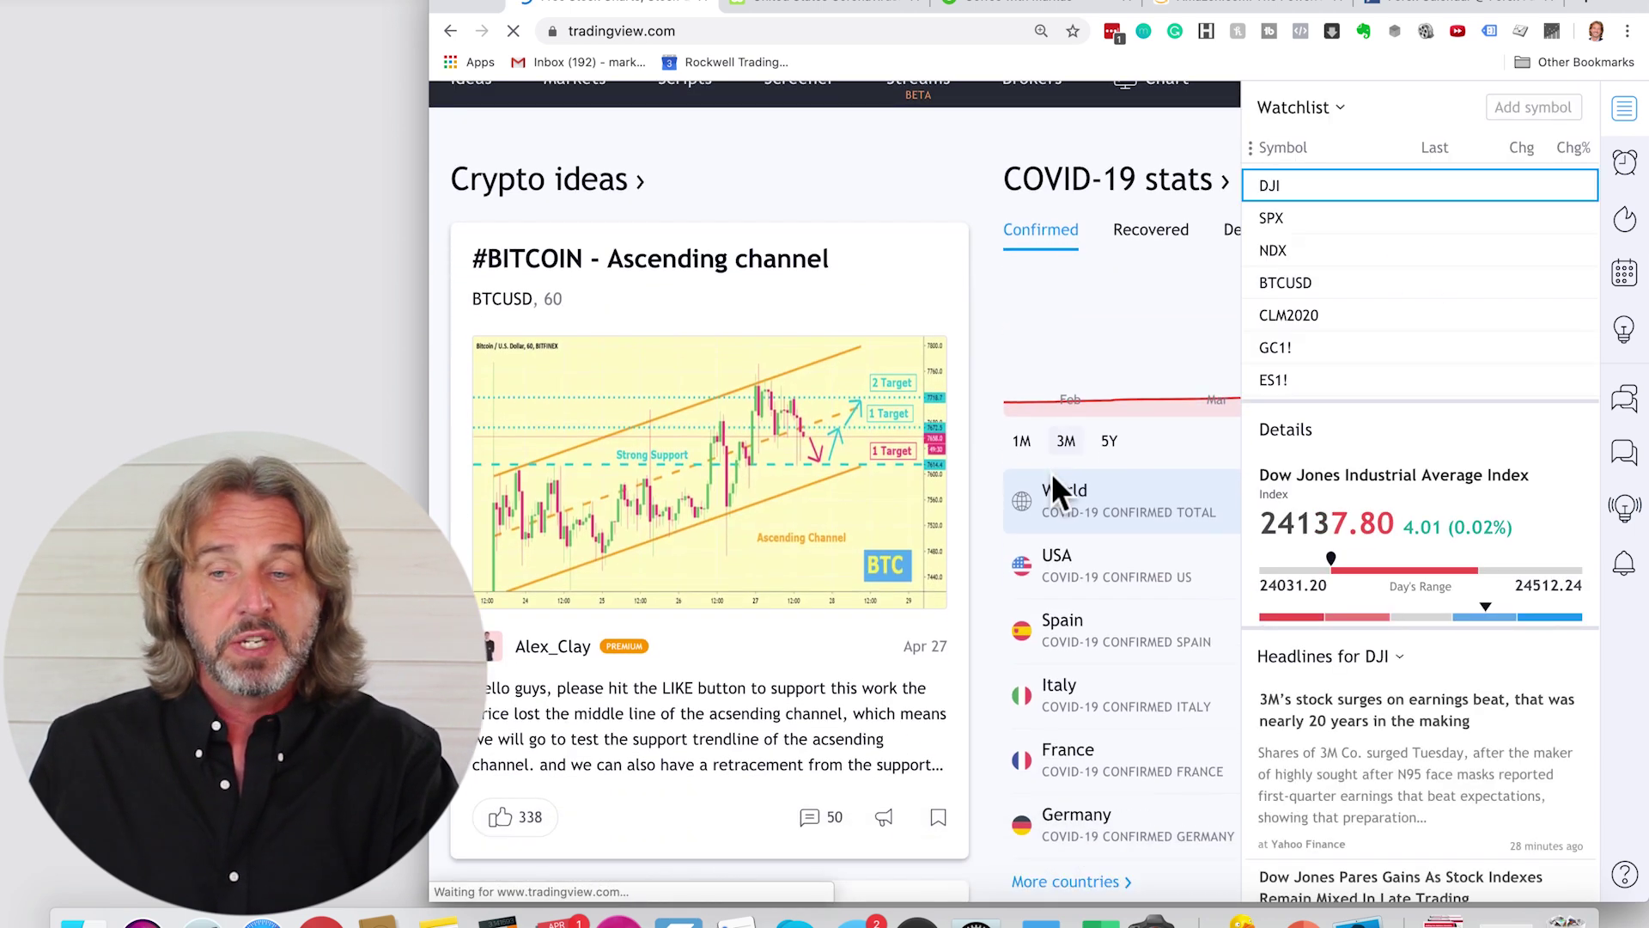
{"action": "scroll", "coordinate": [1052, 473], "scroll_direction": "up", "scroll_amount": 3}
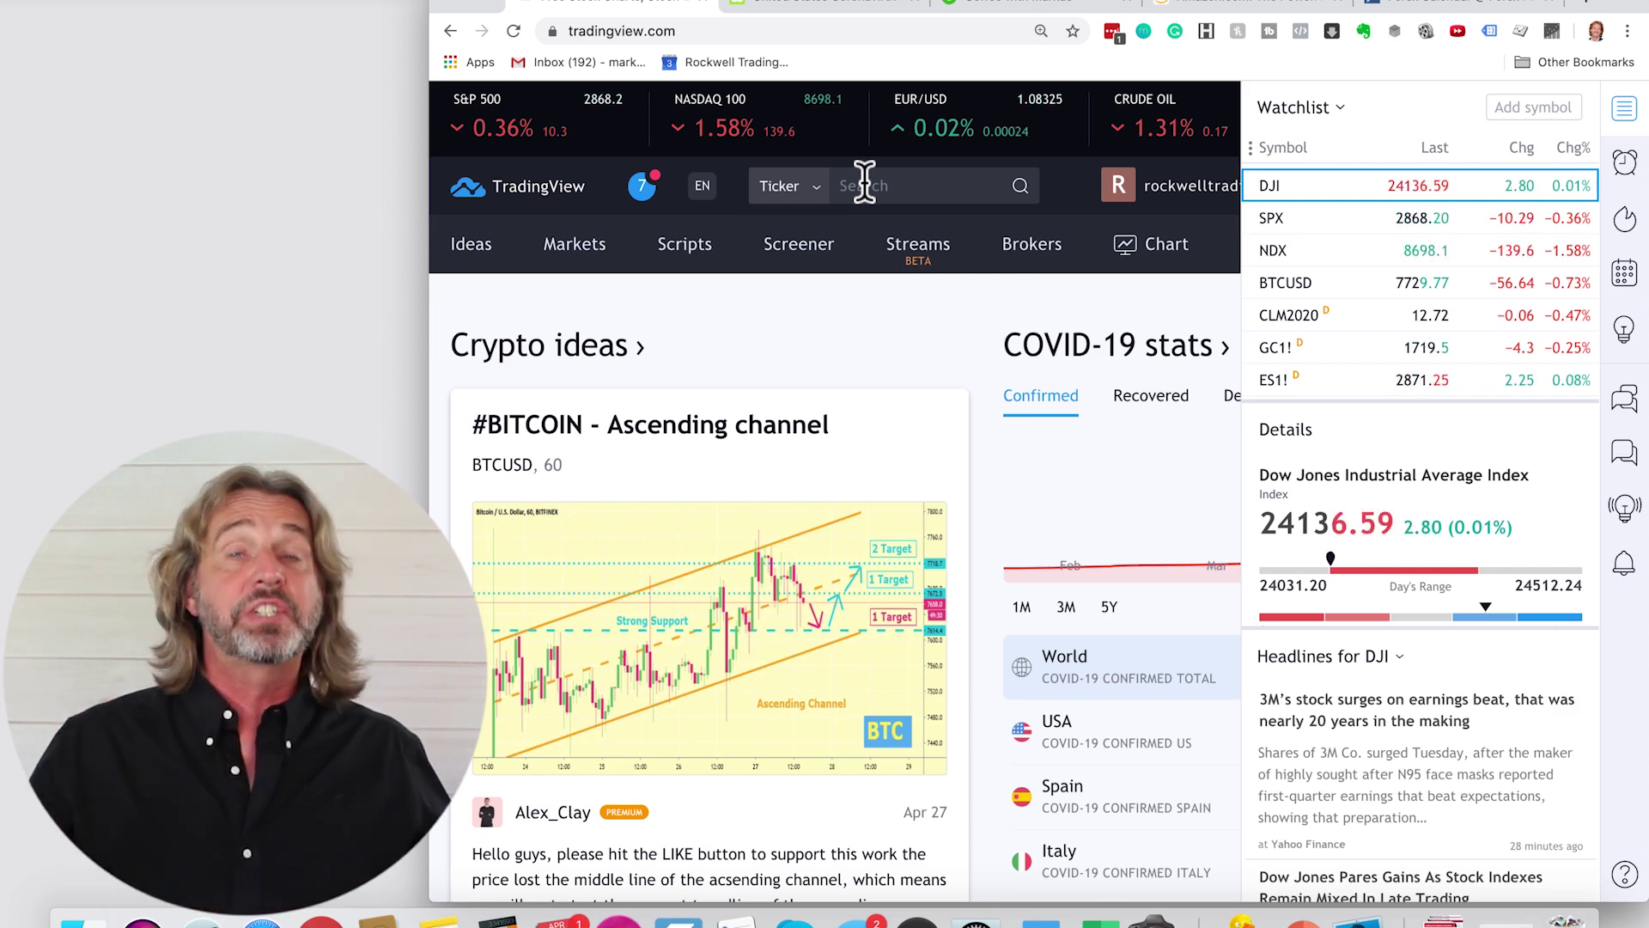
{"action": "type", "text": "AAPL"}
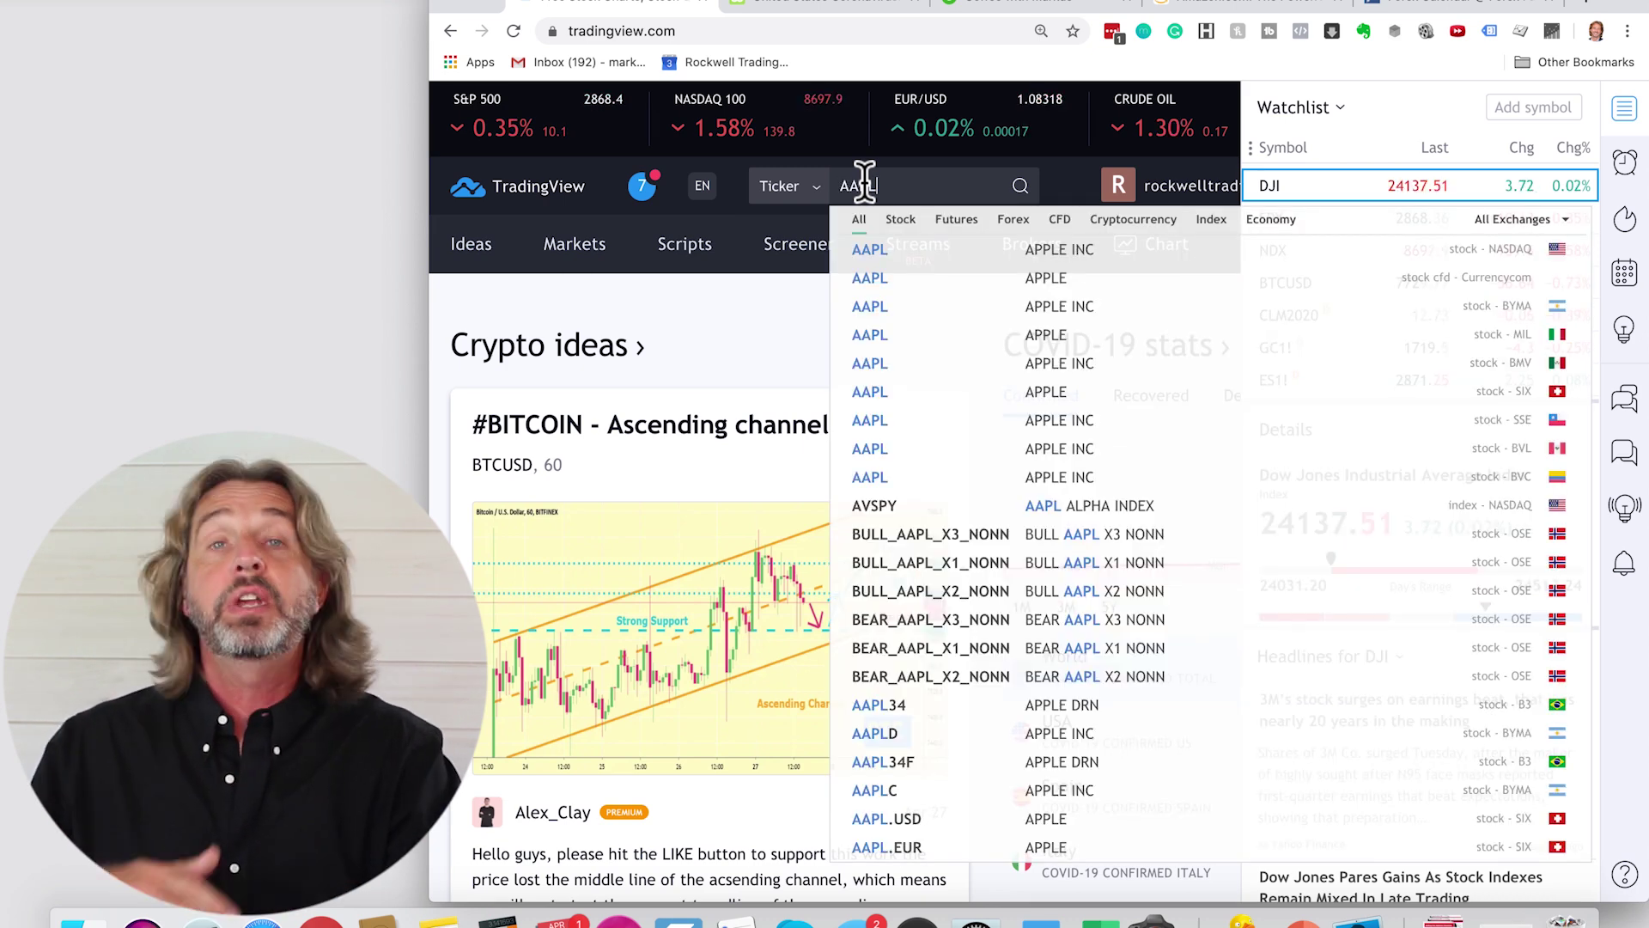
{"action": "left_click", "coordinate": [871, 253]}
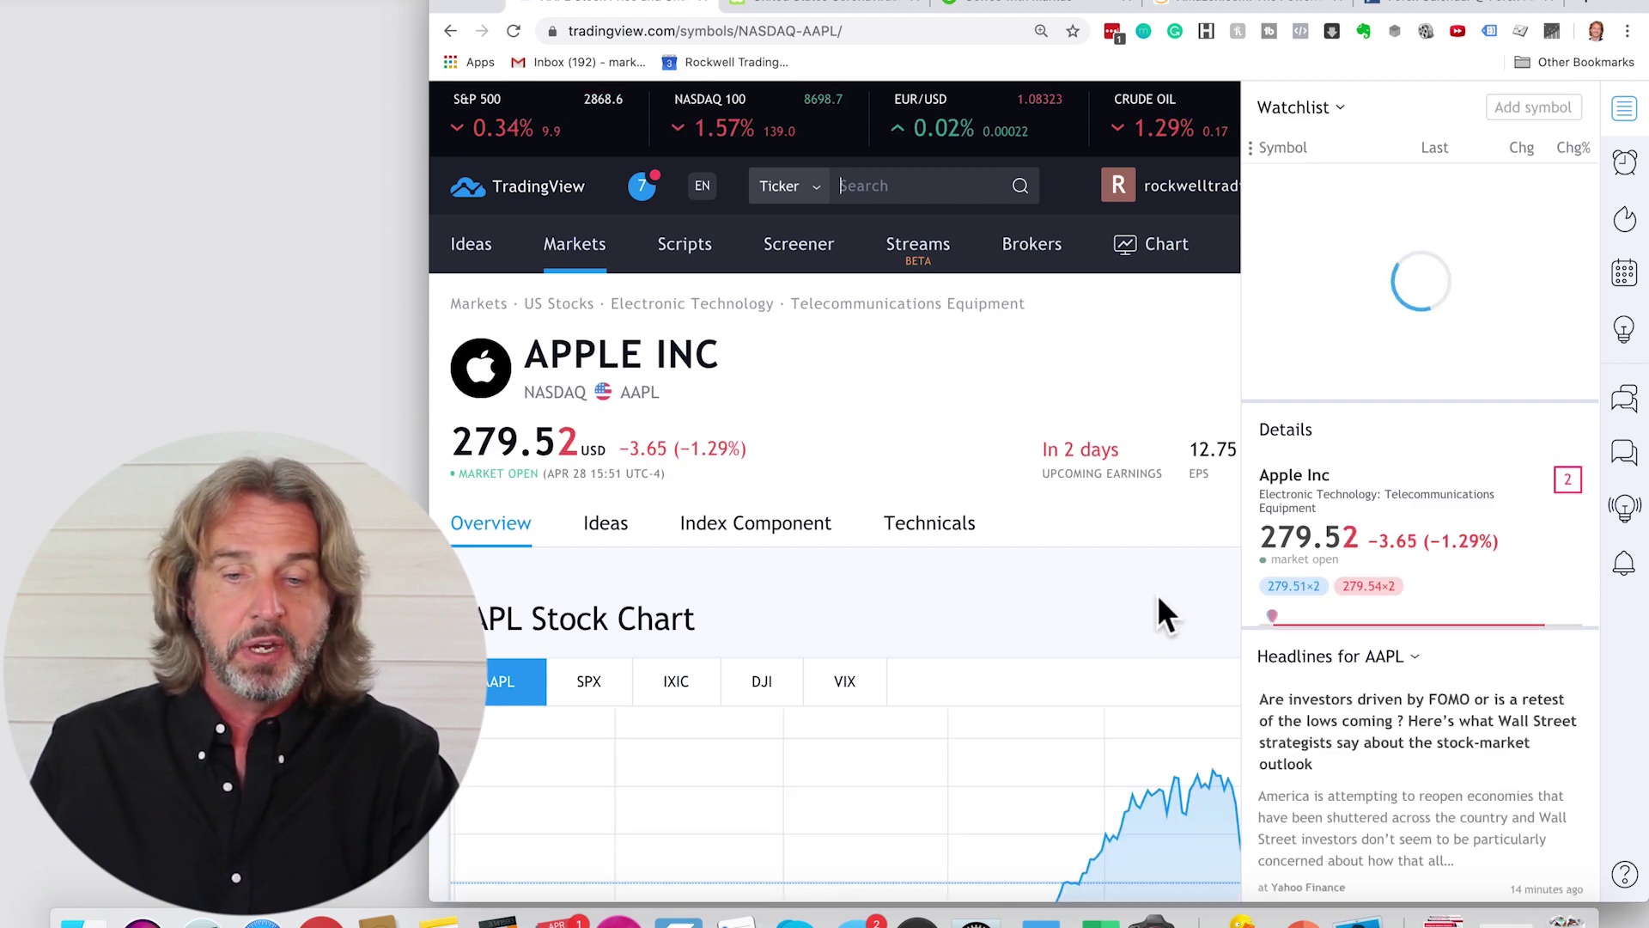
Step: Hide the watchlist panel and open AAPL in the full-featured daily chart
{"action": "left_click", "coordinate": [1621, 106]}
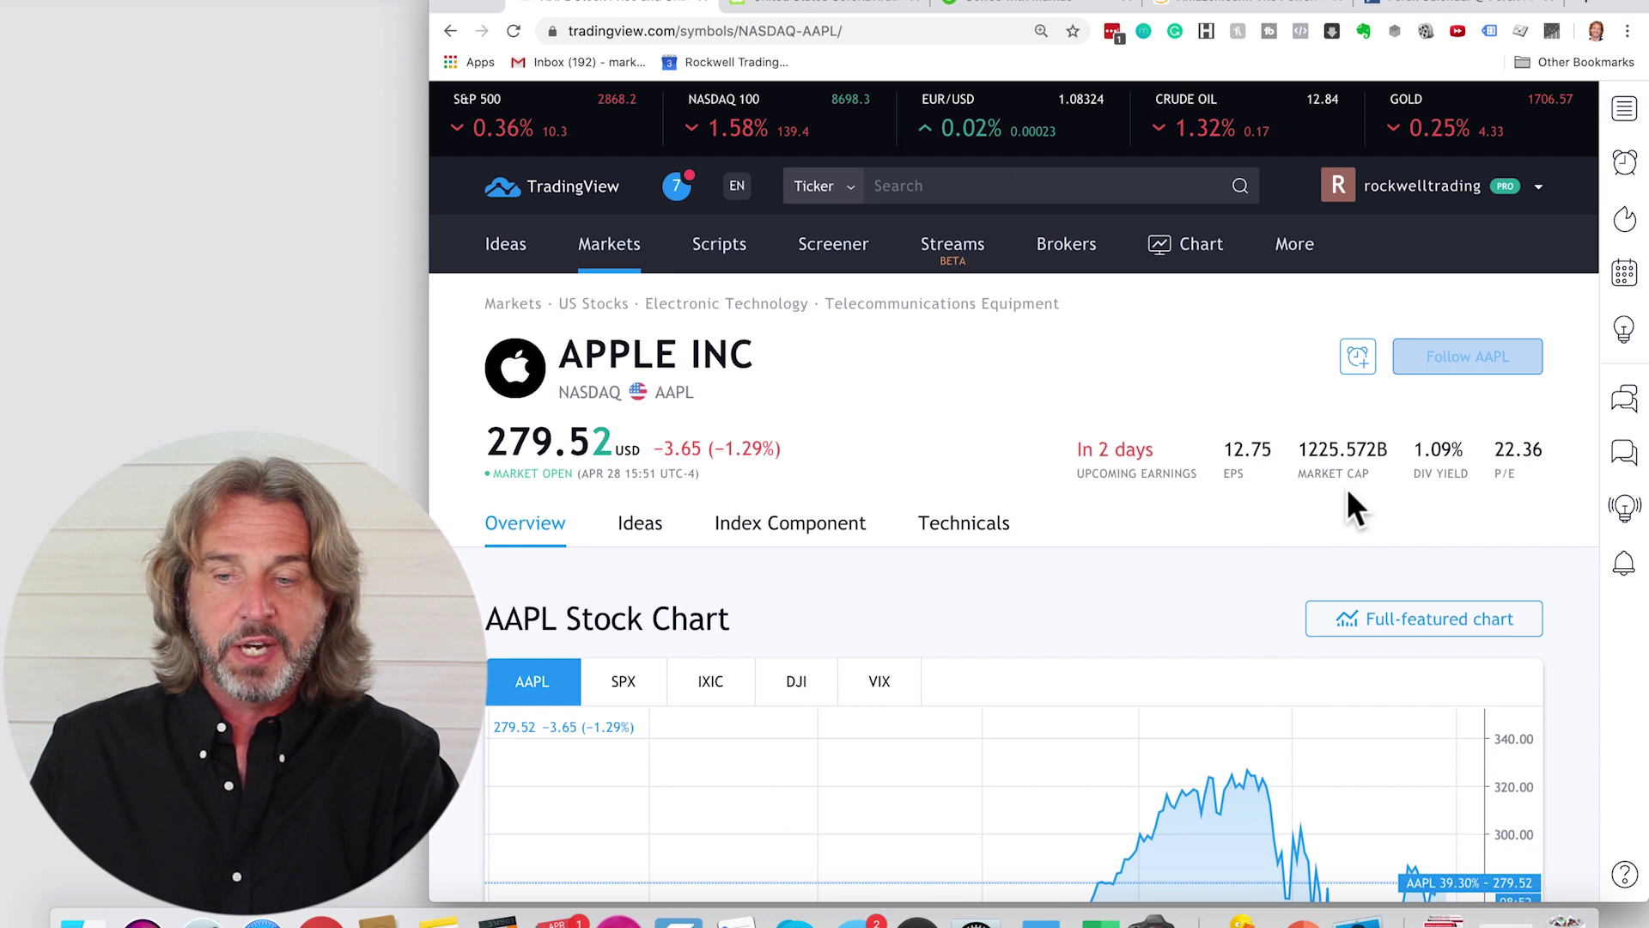
{"action": "left_click", "coordinate": [1430, 634]}
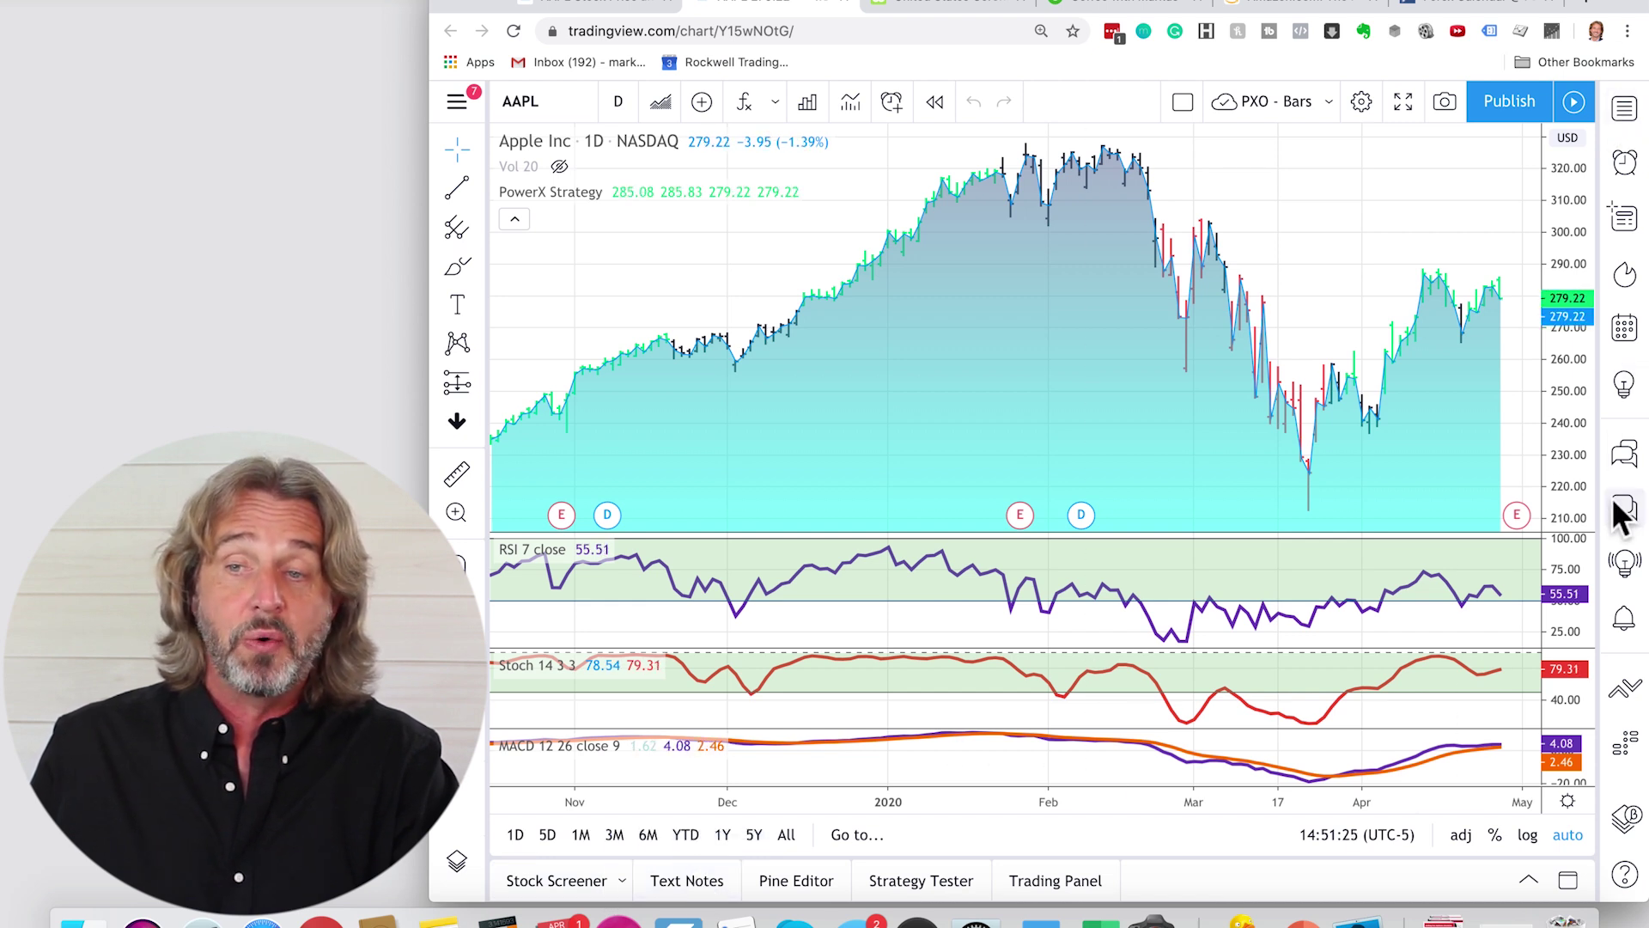
Step: Show the Hotlists side panel with US volume gainers, percent gainers and percent losers
{"action": "left_click", "coordinate": [1624, 109]}
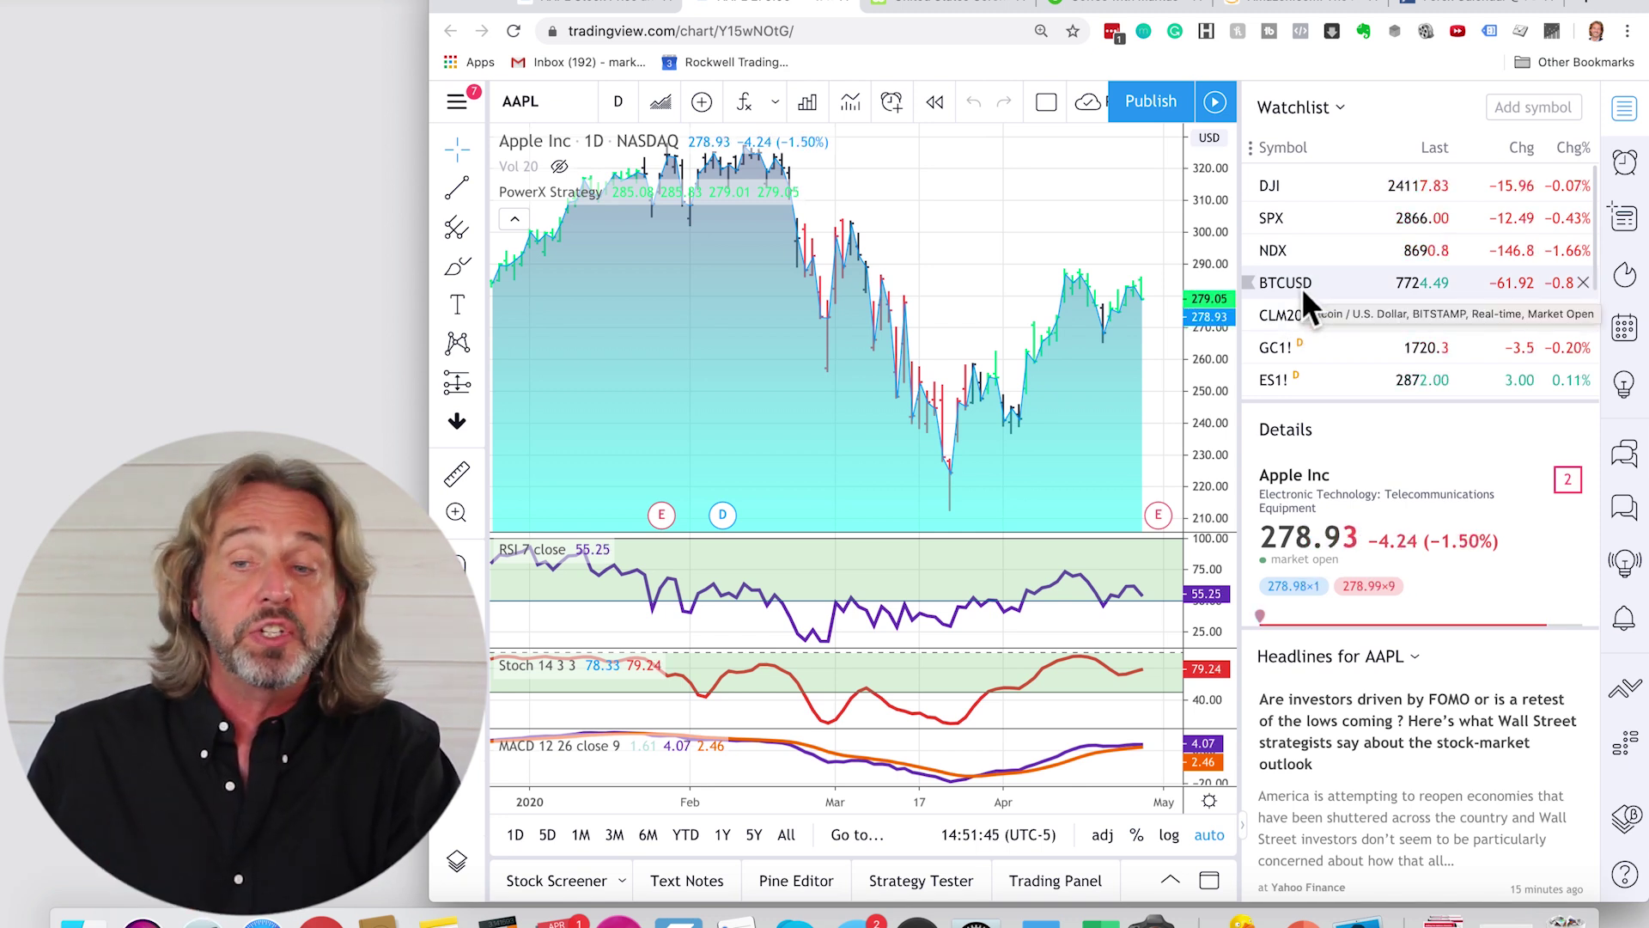
{"action": "left_click", "coordinate": [1624, 274]}
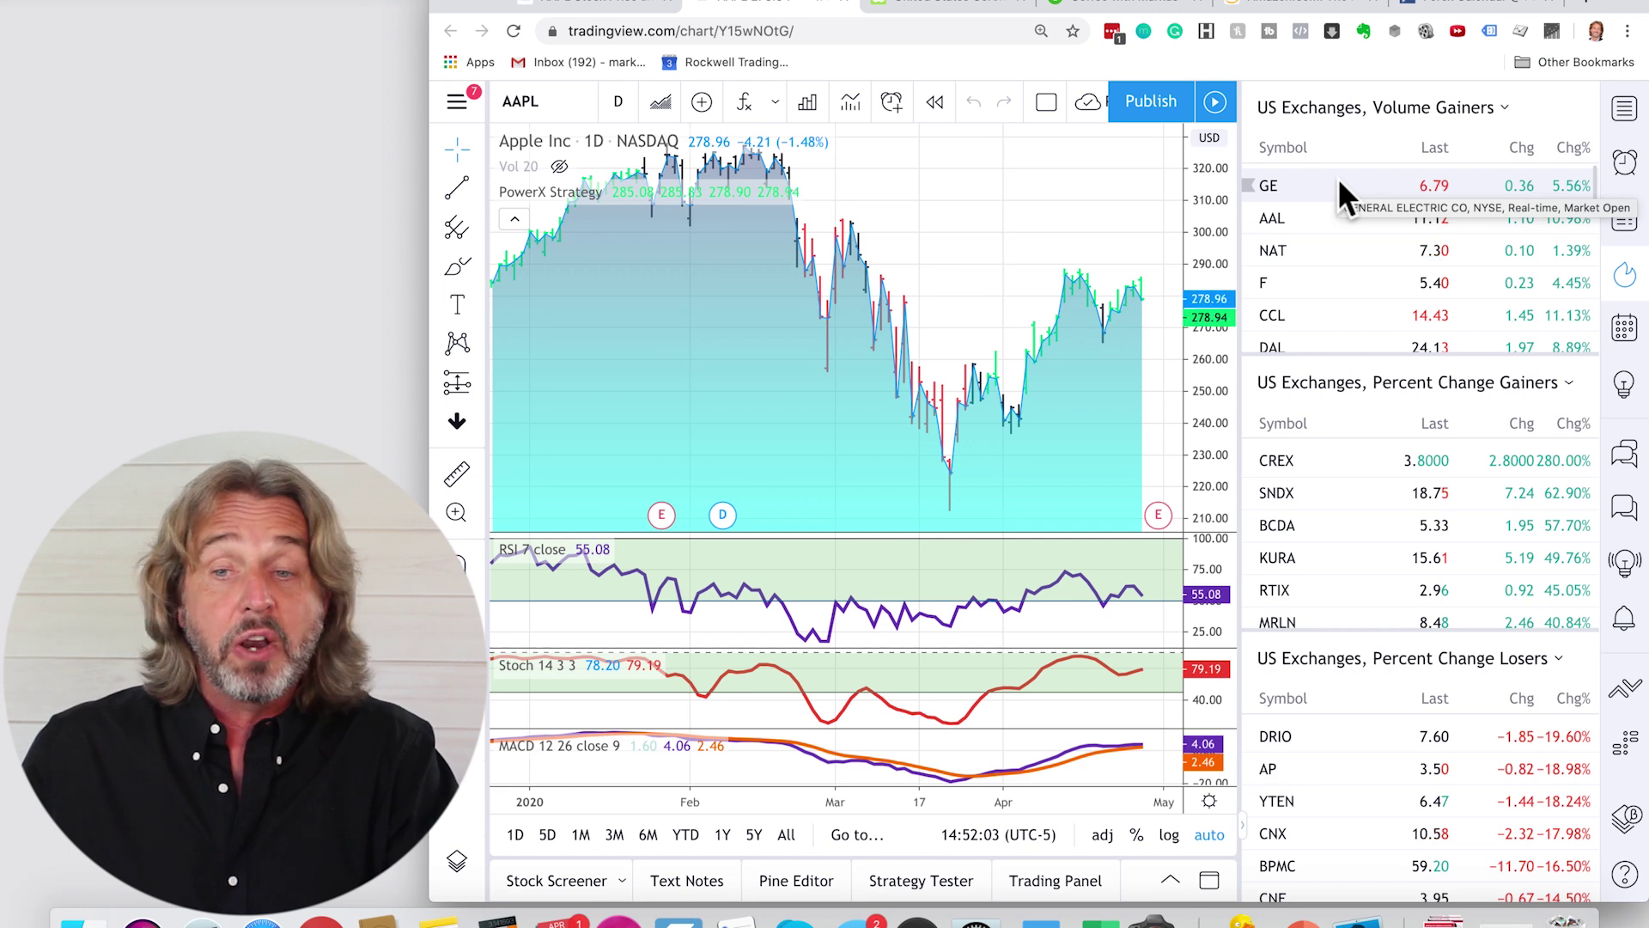
Step: Chart GE, AAL, F and CREX from the hotlists, finishing on DarioHealth (DRIO)
{"action": "left_click", "coordinate": [1288, 187]}
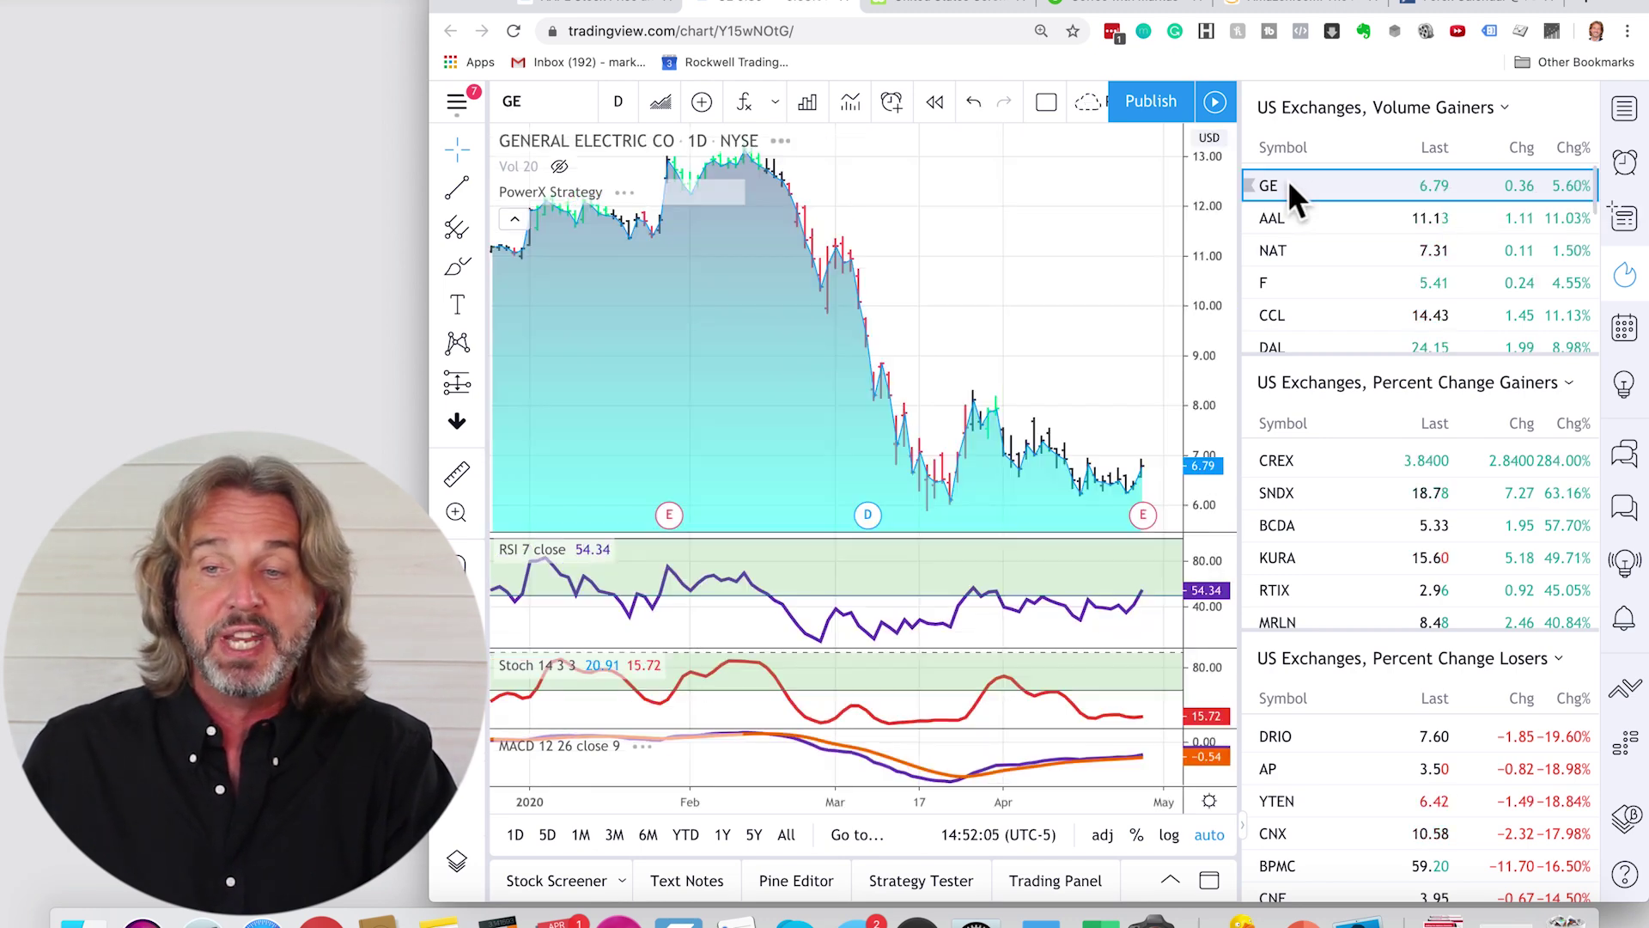
{"action": "left_click", "coordinate": [1323, 223]}
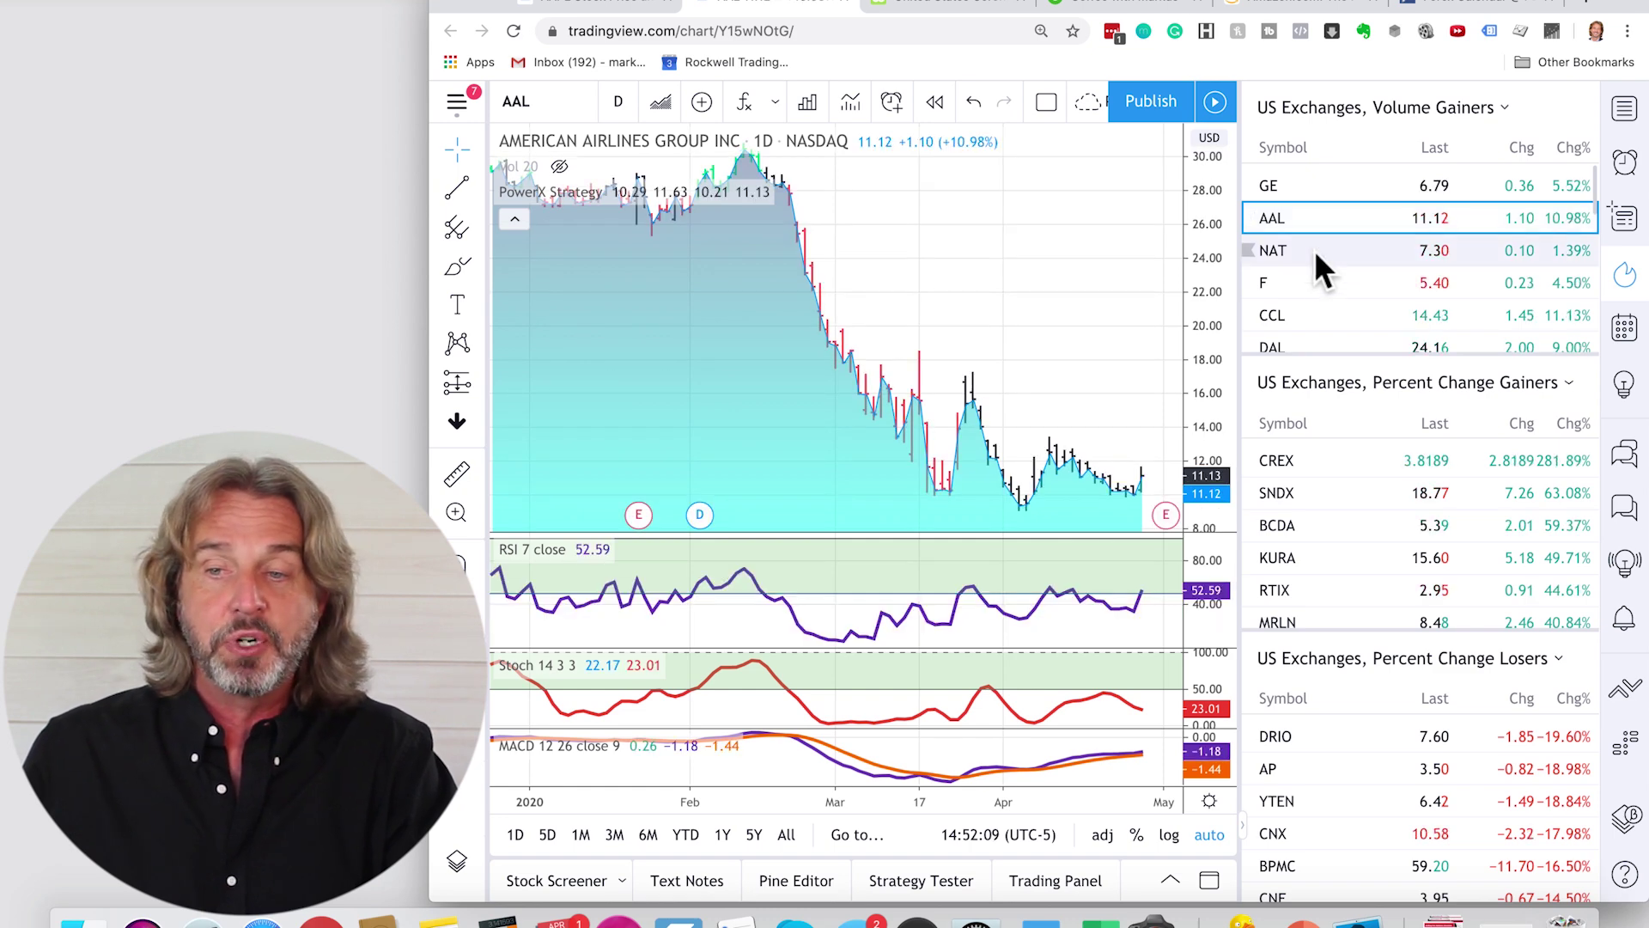
{"action": "left_click", "coordinate": [1309, 275]}
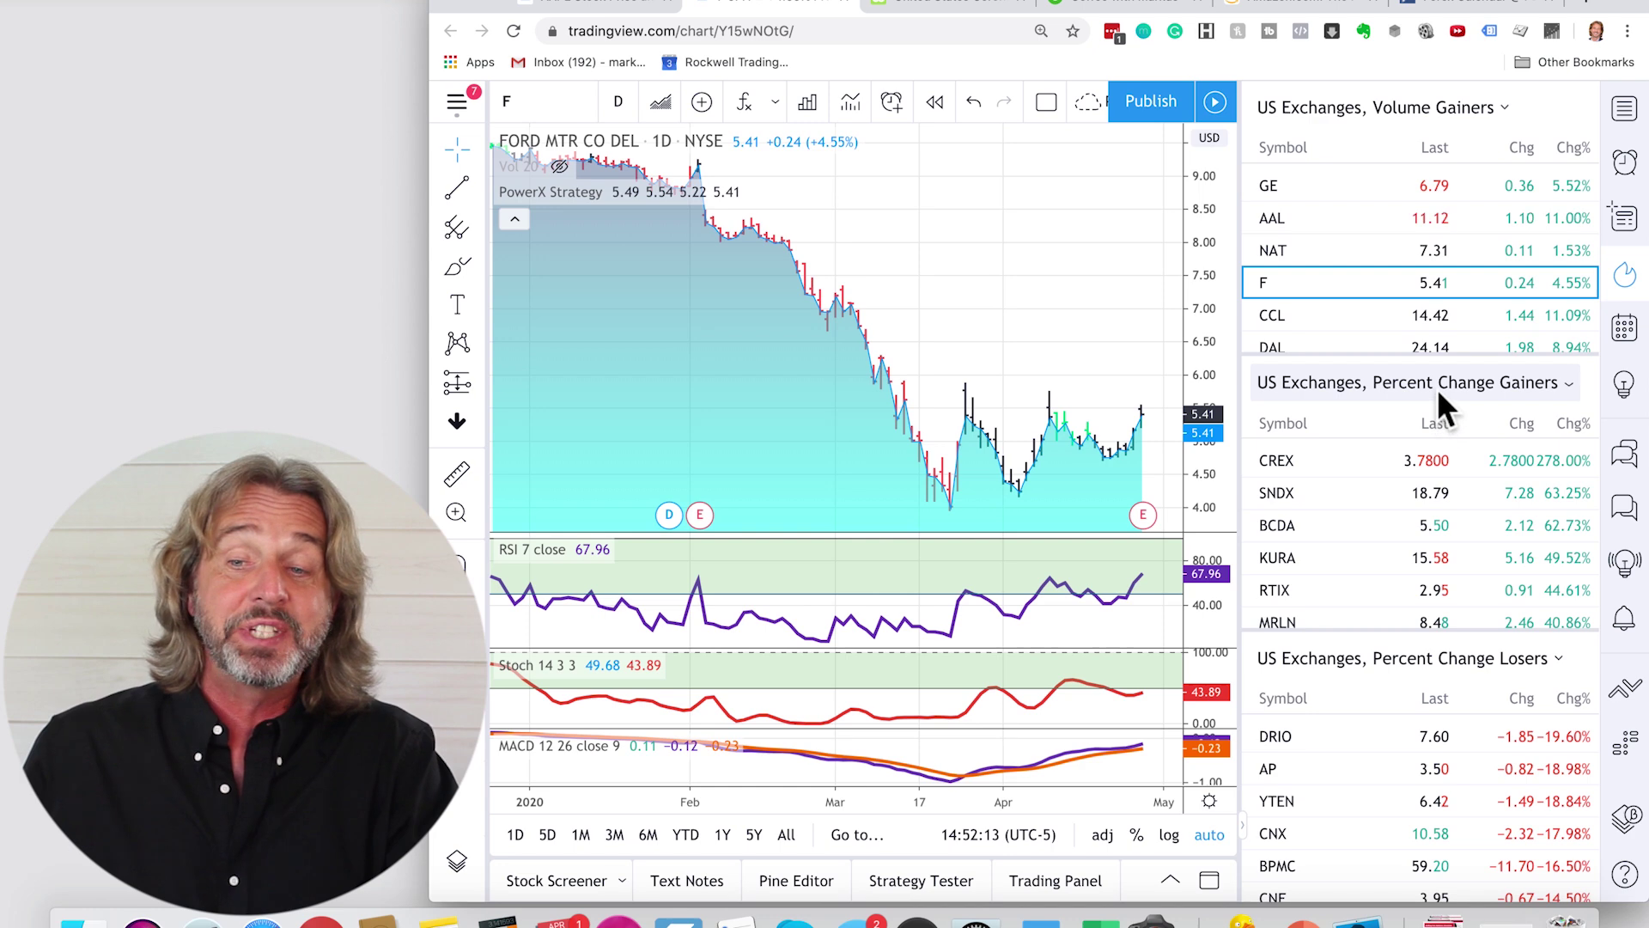
{"action": "left_click", "coordinate": [1279, 460]}
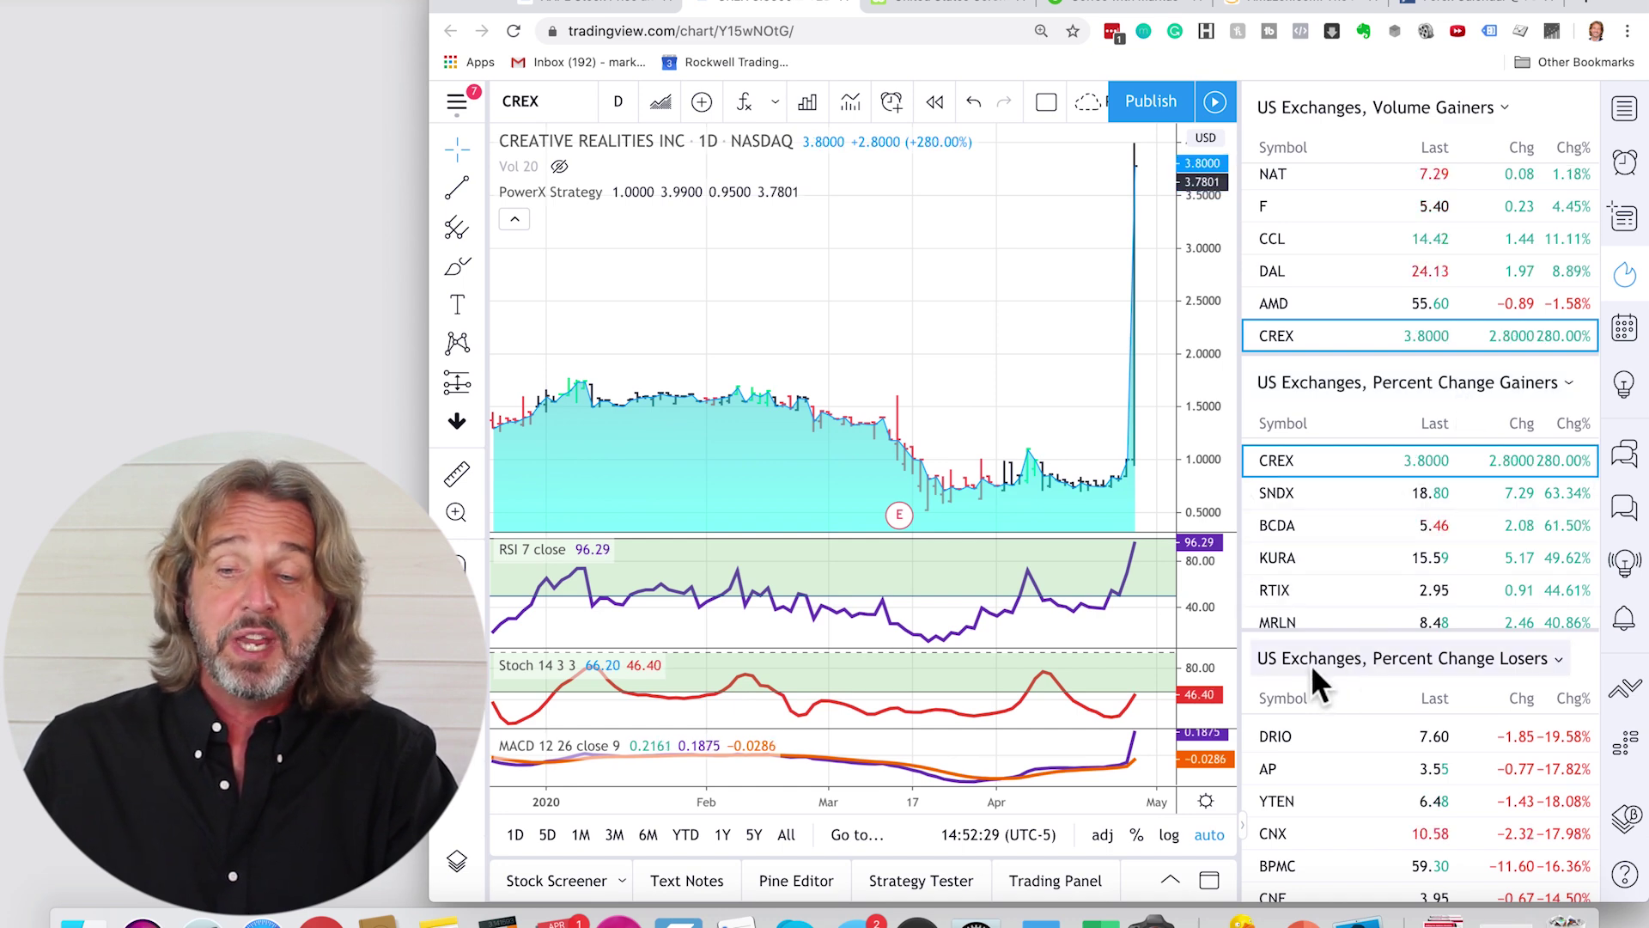
{"action": "left_click", "coordinate": [1290, 733]}
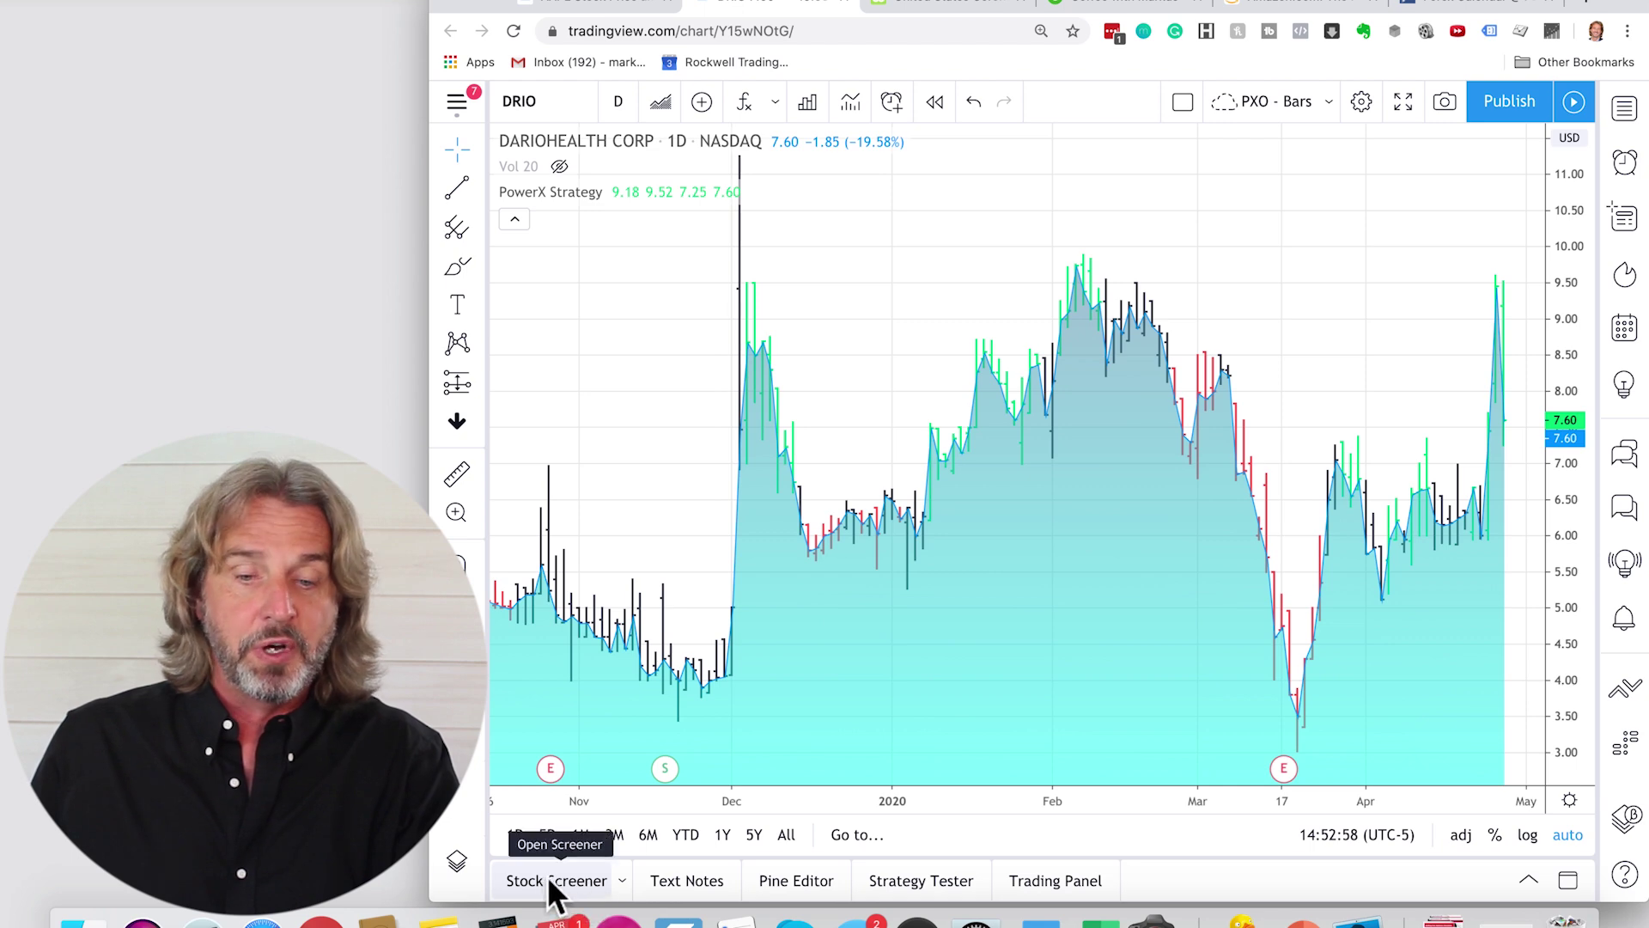
Step: Open the Stock Screener and try the Volume Leaders and Top Gainers screens
{"action": "left_click", "coordinate": [557, 879]}
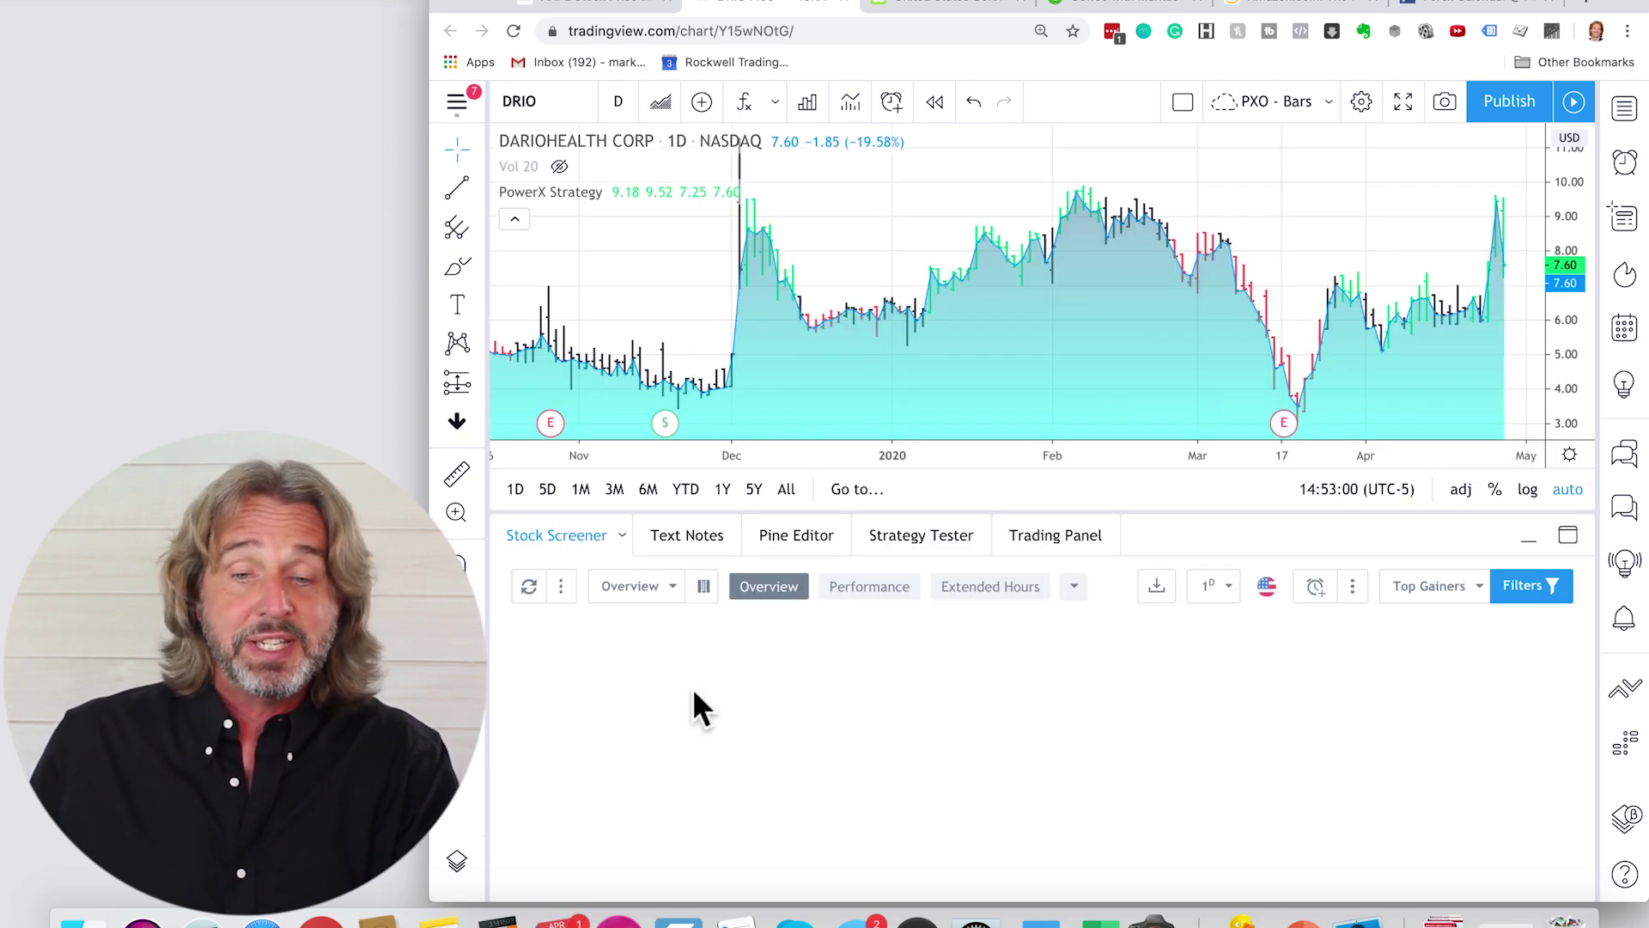
{"action": "left_click", "coordinate": [1429, 586]}
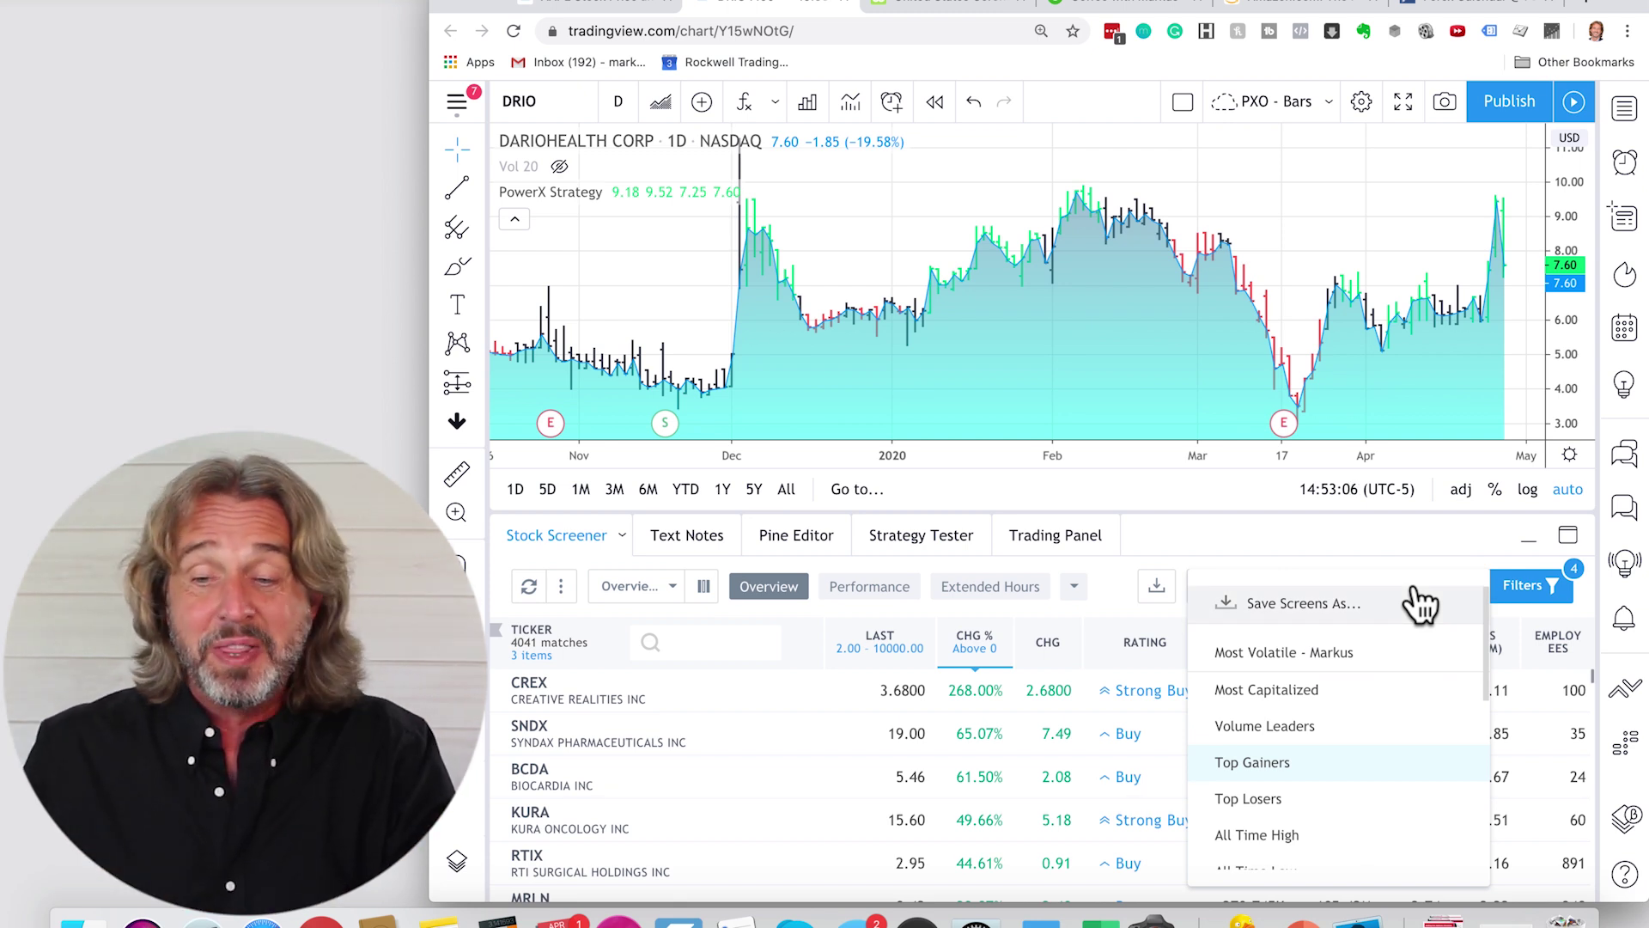
{"action": "left_click", "coordinate": [1269, 726]}
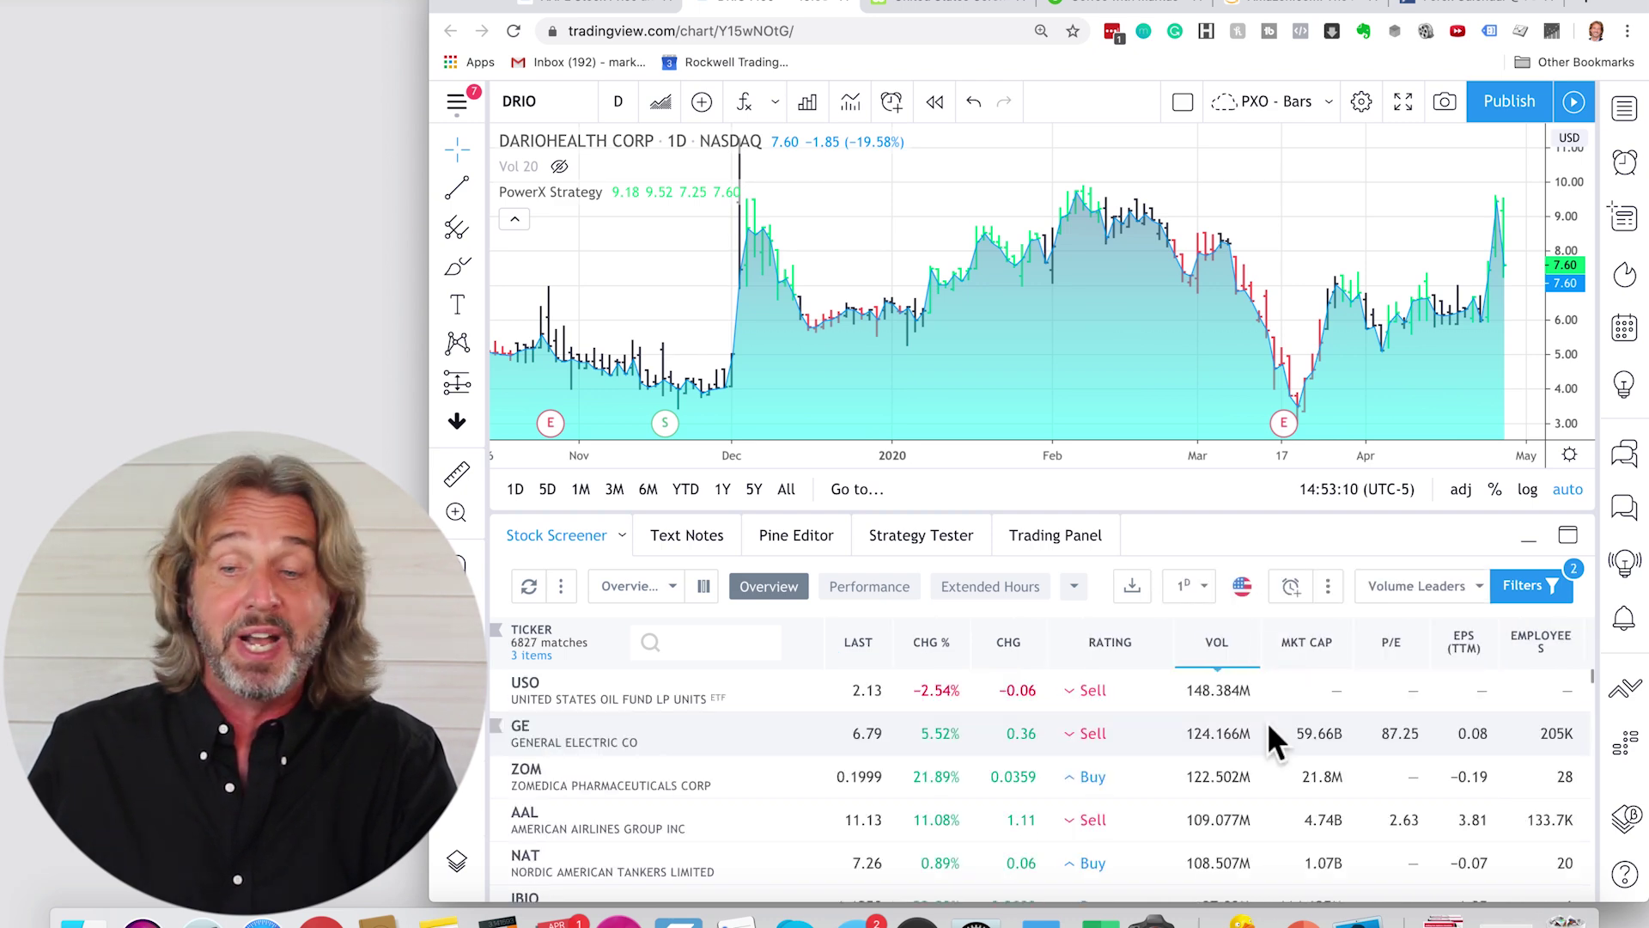
{"action": "left_click", "coordinate": [1417, 585]}
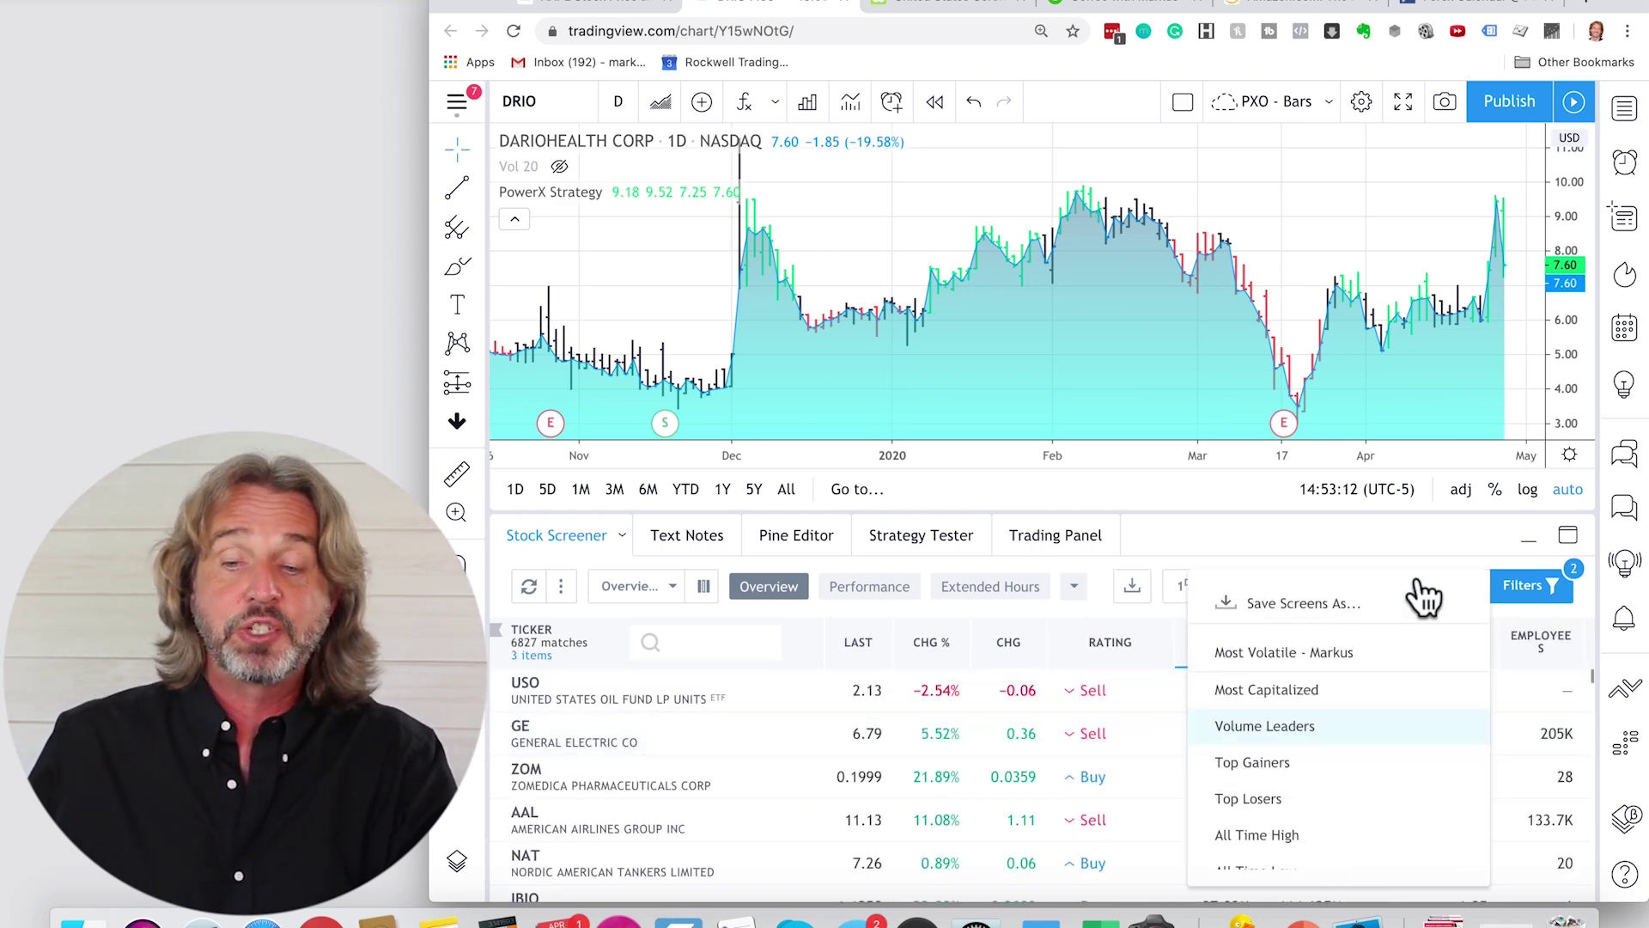
{"action": "left_click", "coordinate": [1253, 763]}
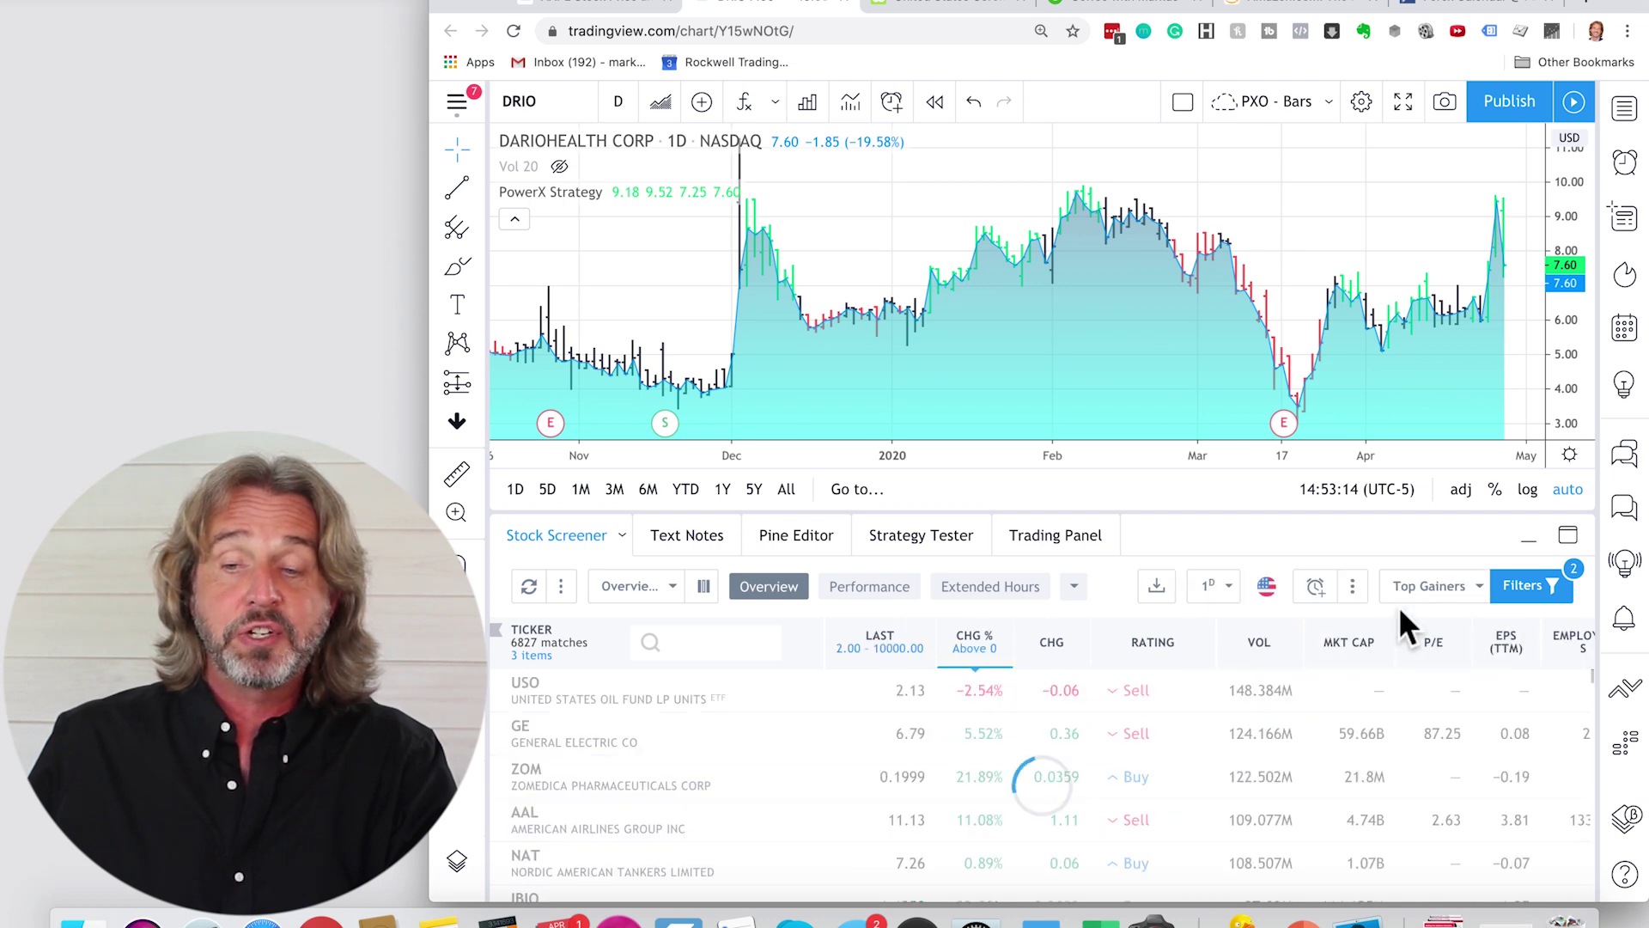
Step: Set the screener to the Top Losers screen, showing 2026 matches
{"action": "left_click", "coordinate": [1414, 586]}
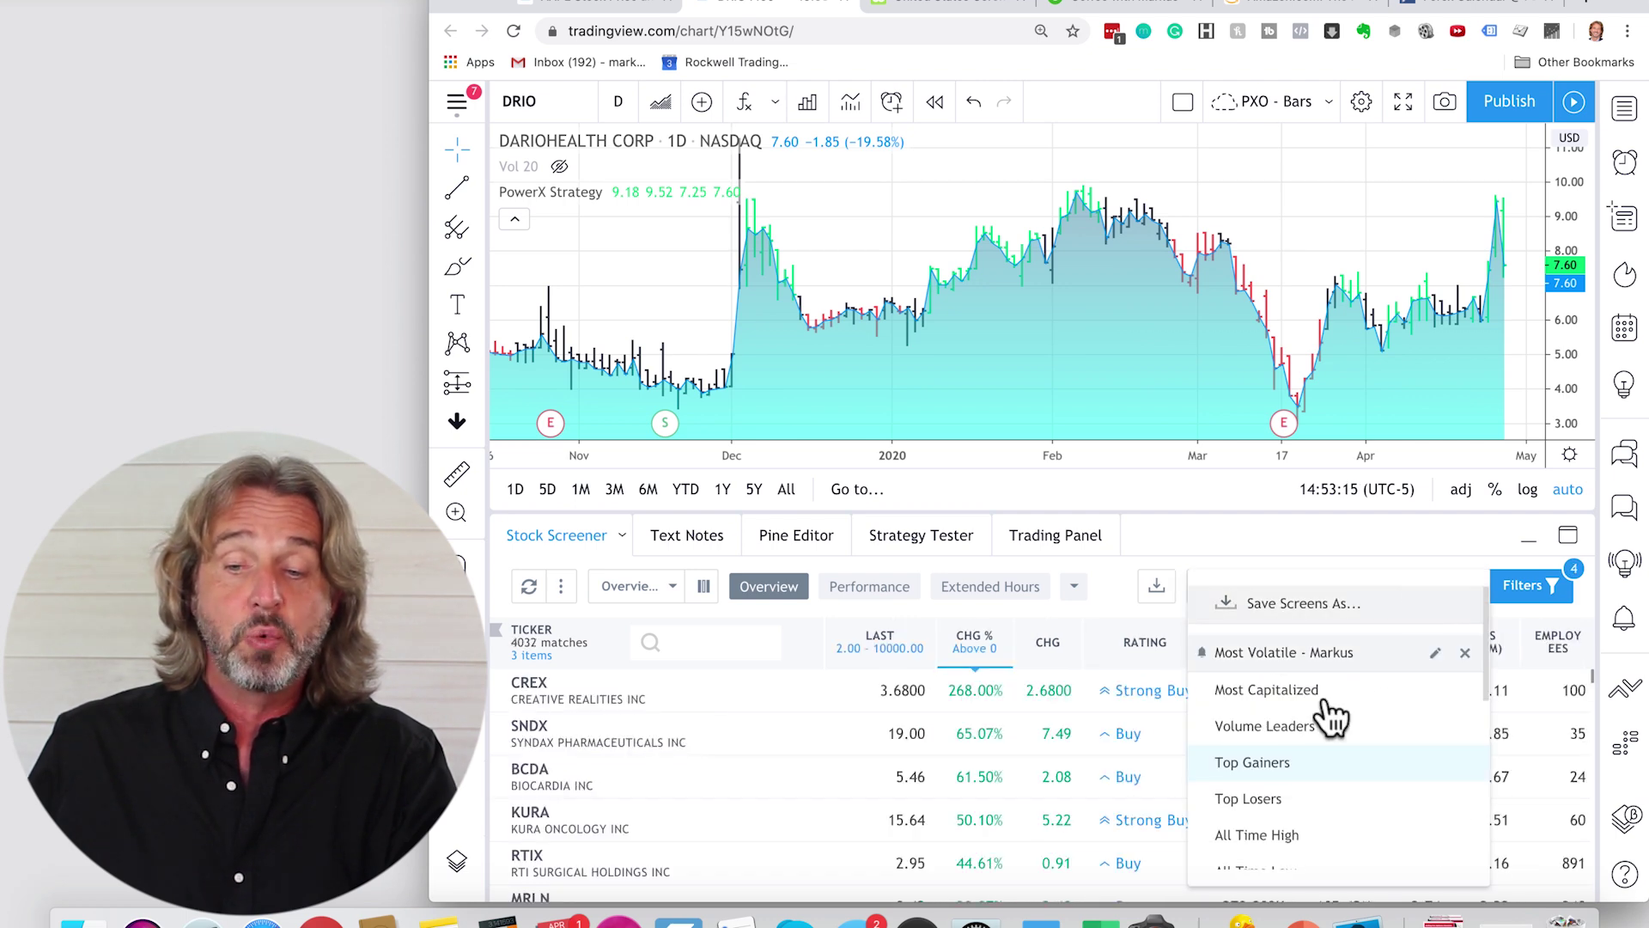
{"action": "left_click", "coordinate": [1243, 799]}
{"action": "left_click", "coordinate": [1432, 586]}
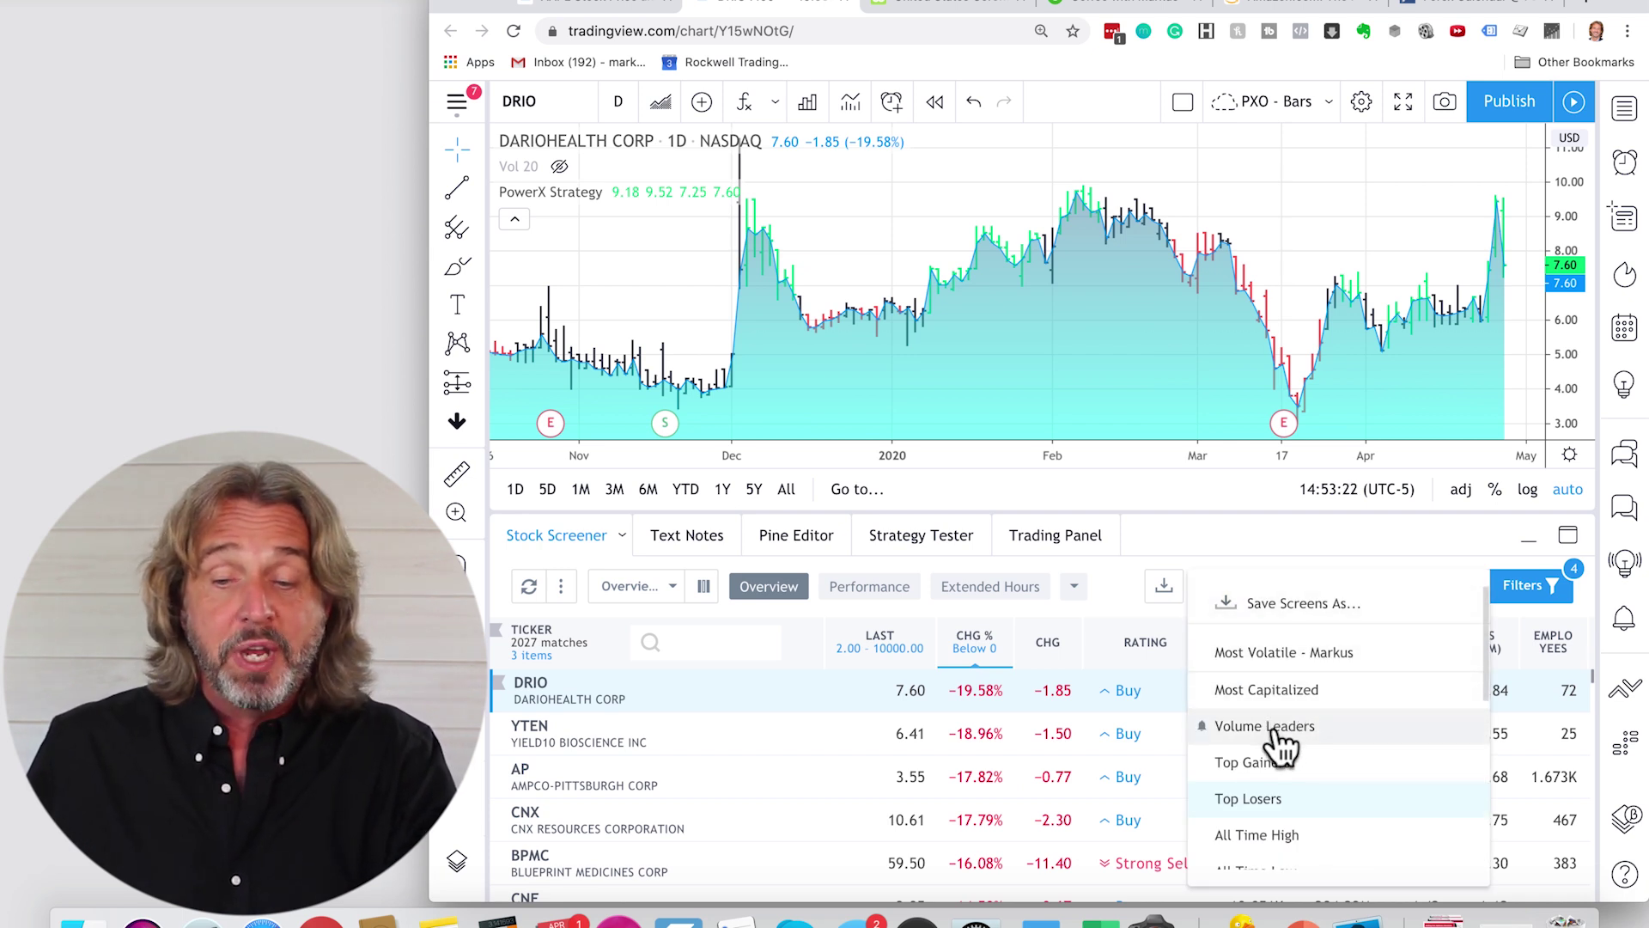
{"action": "left_click", "coordinate": [1266, 809]}
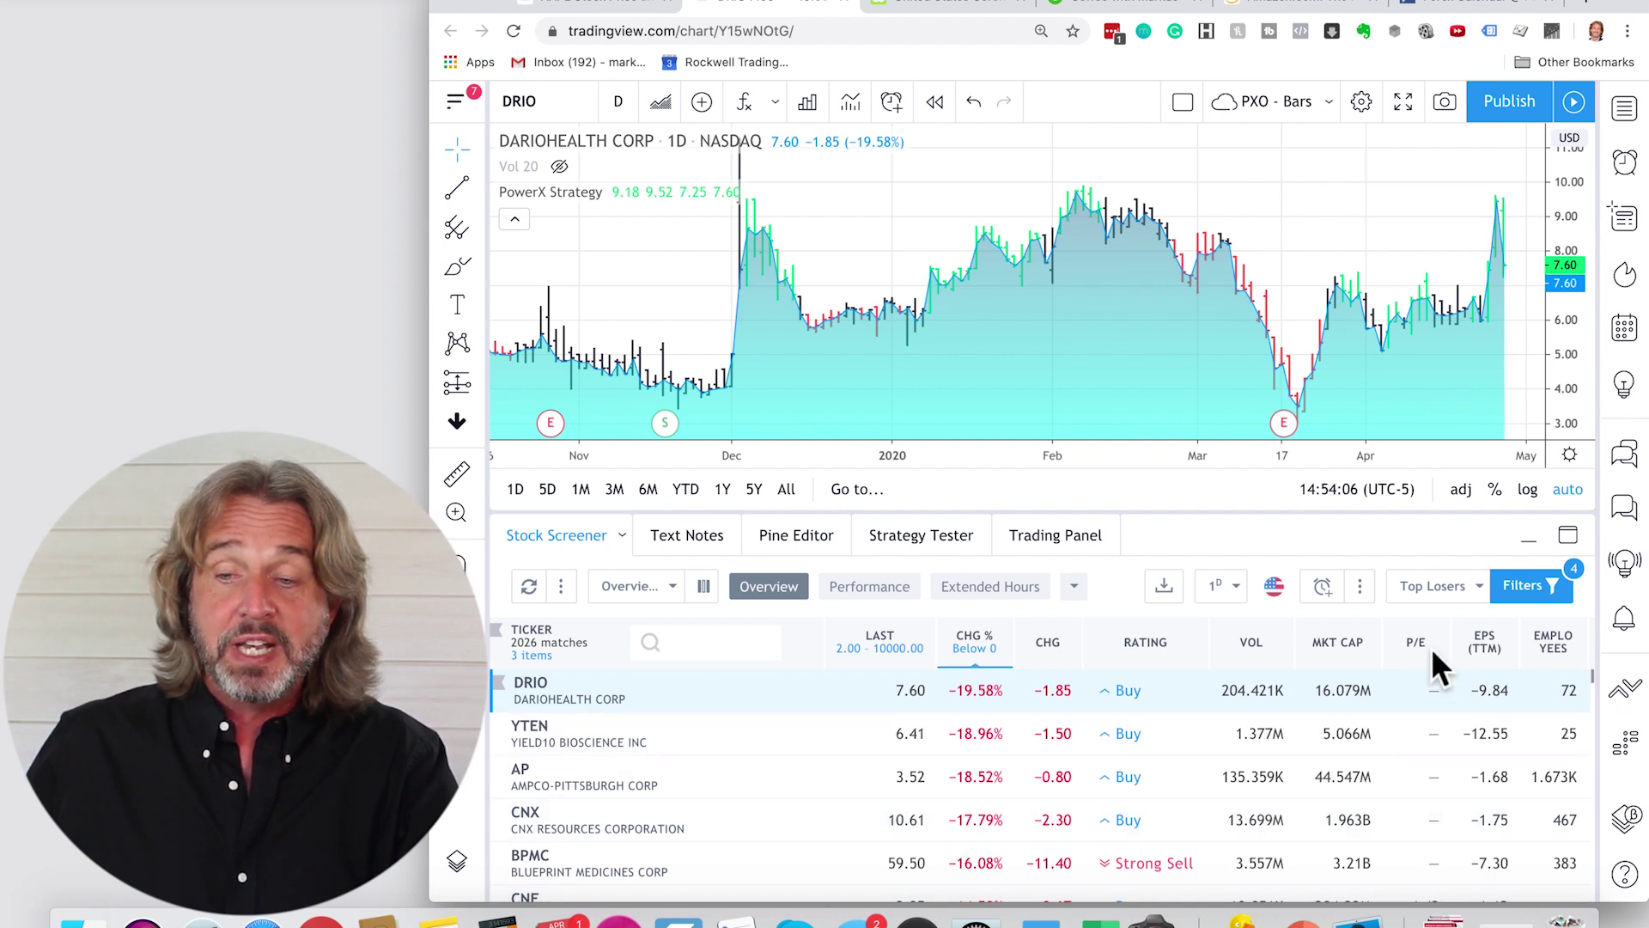
{"action": "left_click", "coordinate": [1427, 585]}
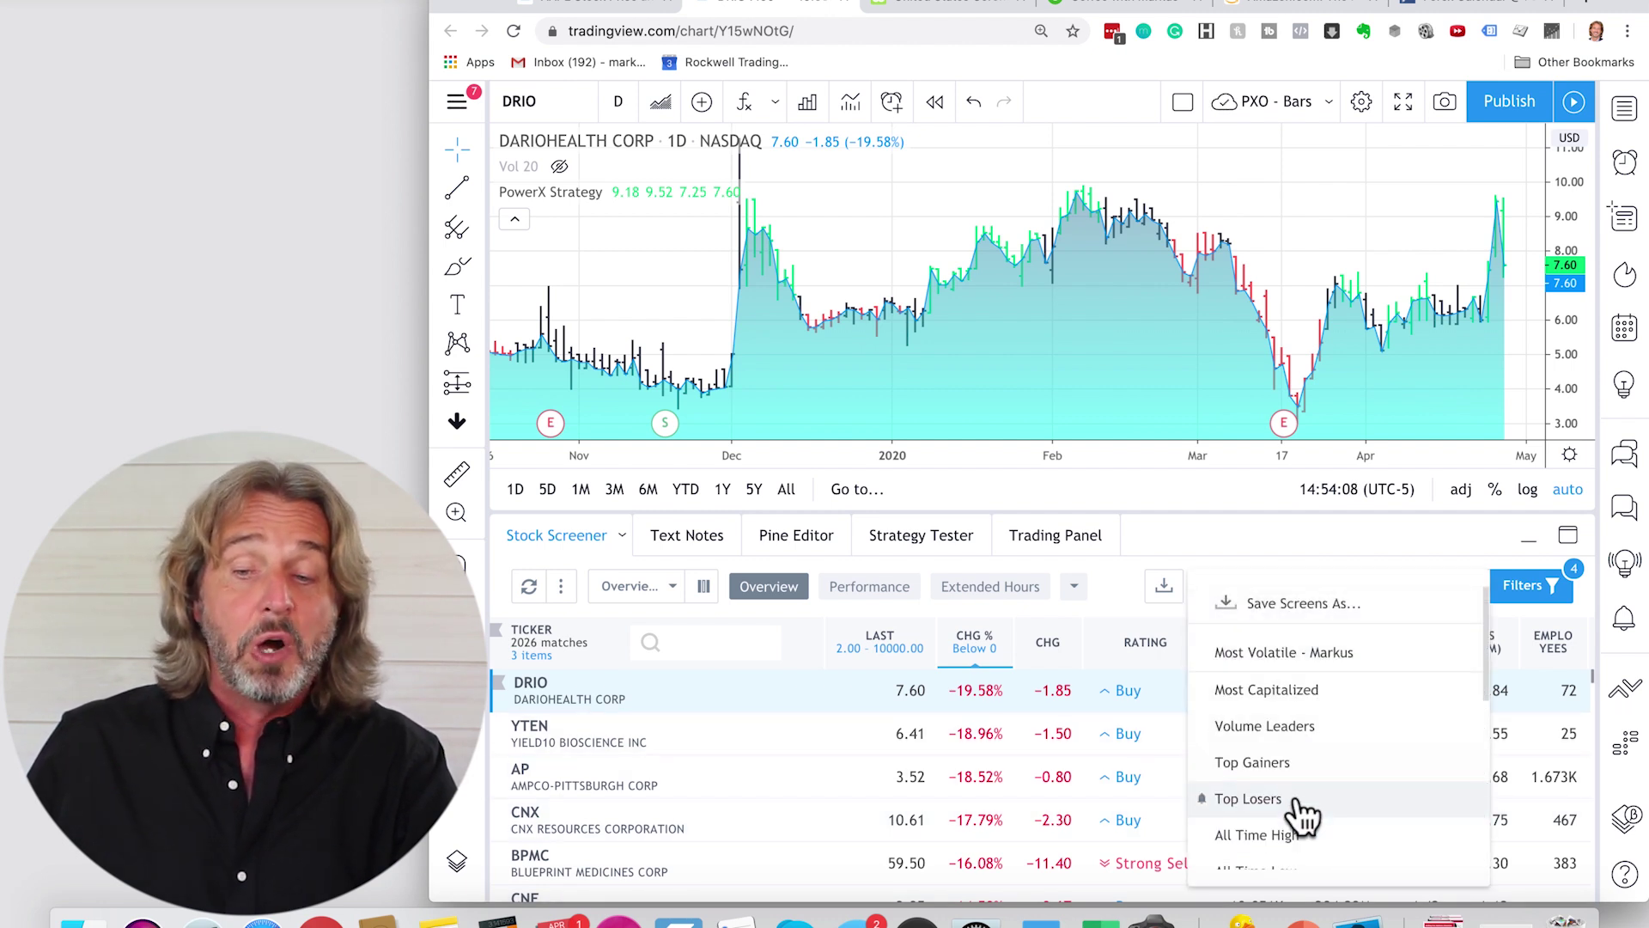
{"action": "left_click", "coordinate": [1247, 799]}
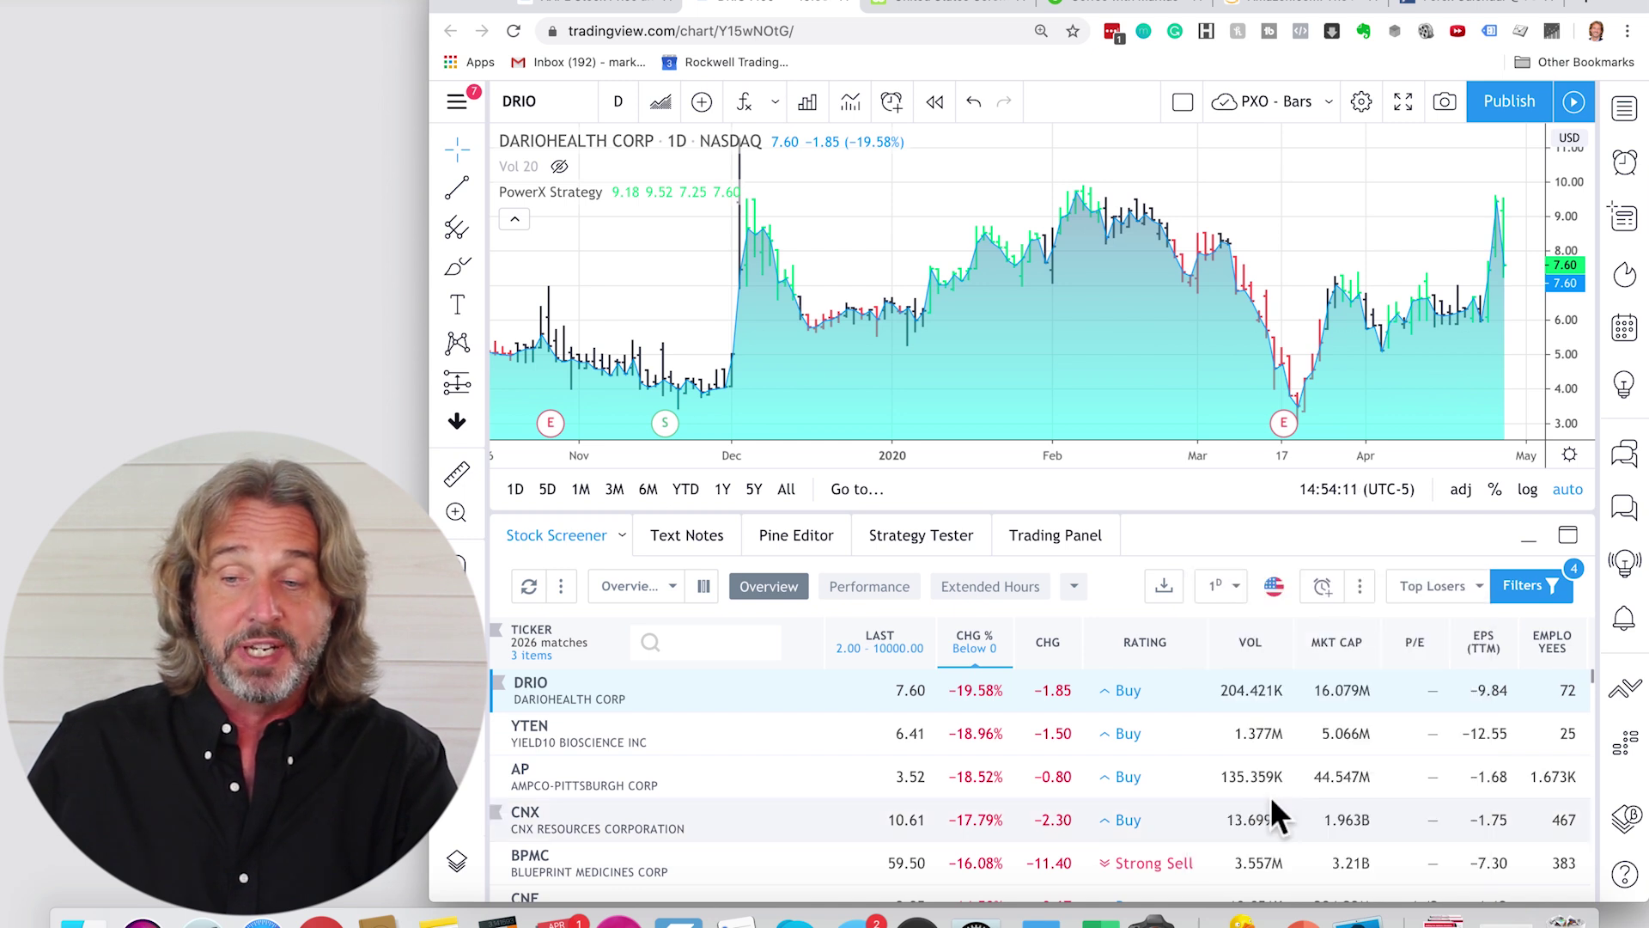
Step: In the screener filters, set Last price to Between 5 and 150
{"action": "left_click", "coordinate": [1524, 587]}
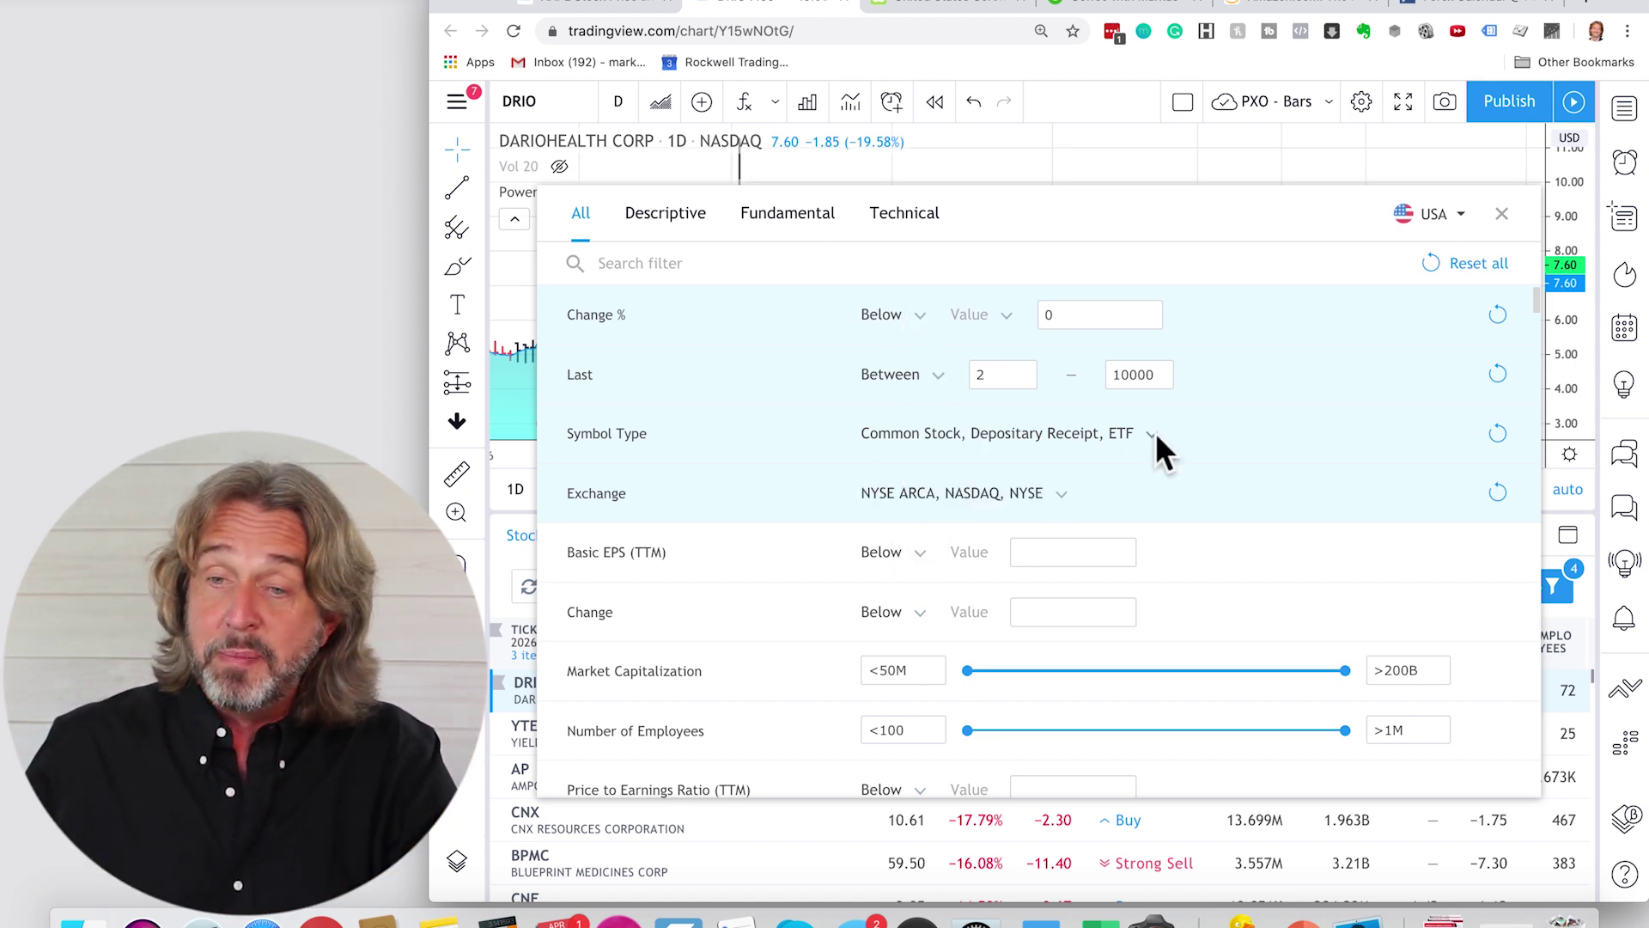
{"action": "left_click", "coordinate": [1503, 214]}
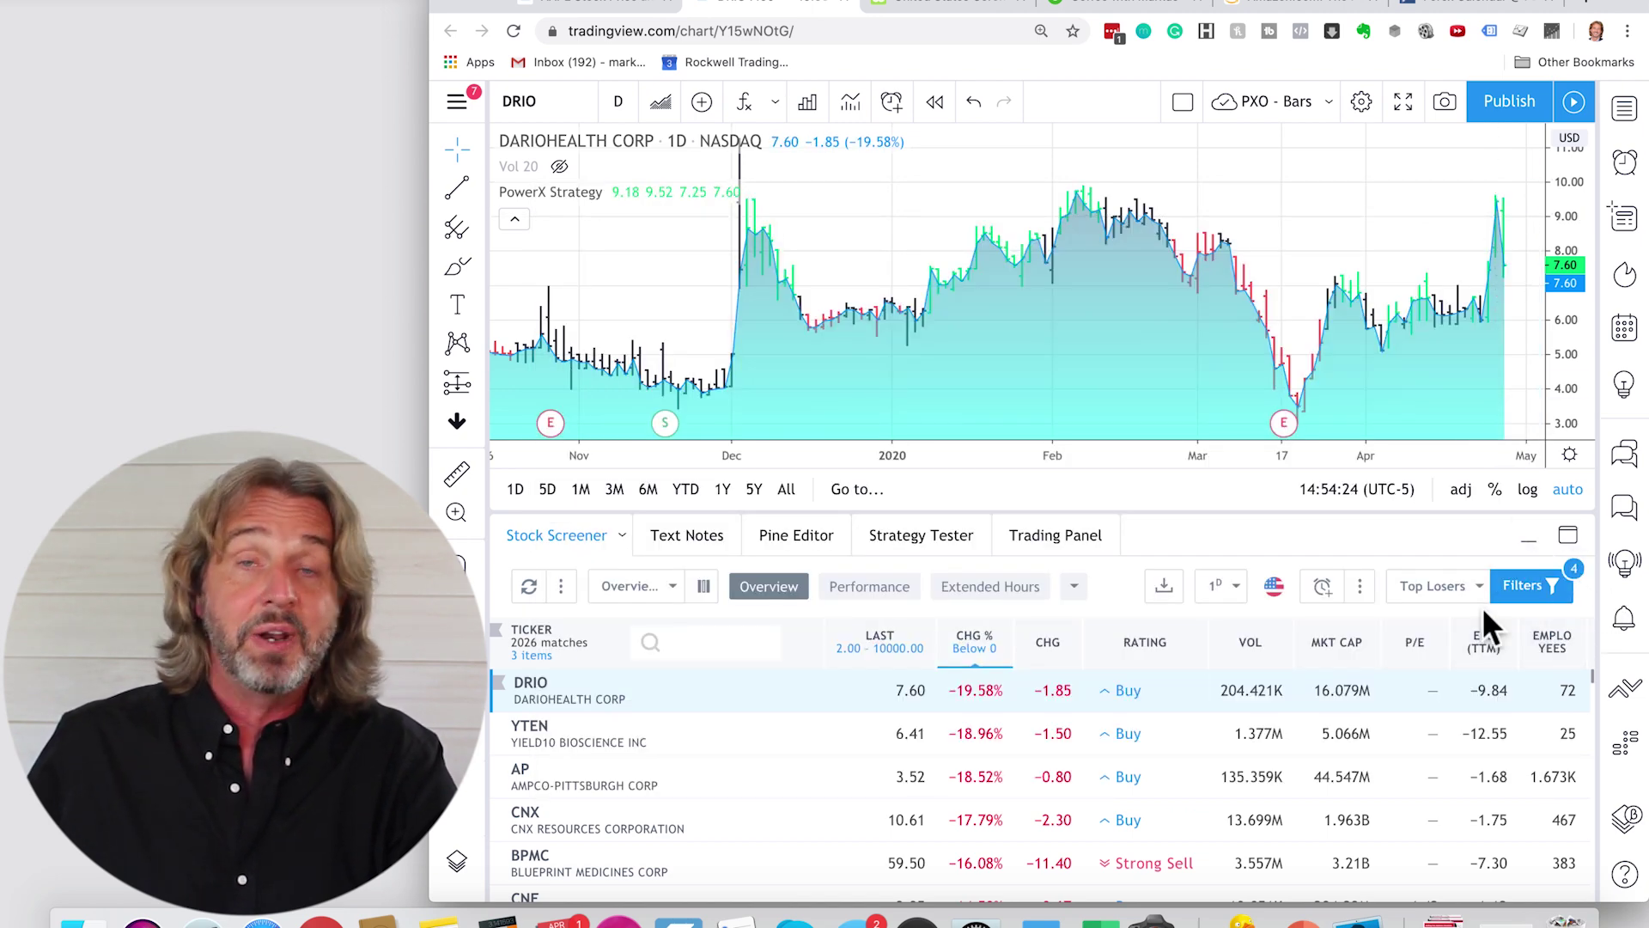
{"action": "left_click", "coordinate": [1532, 586]}
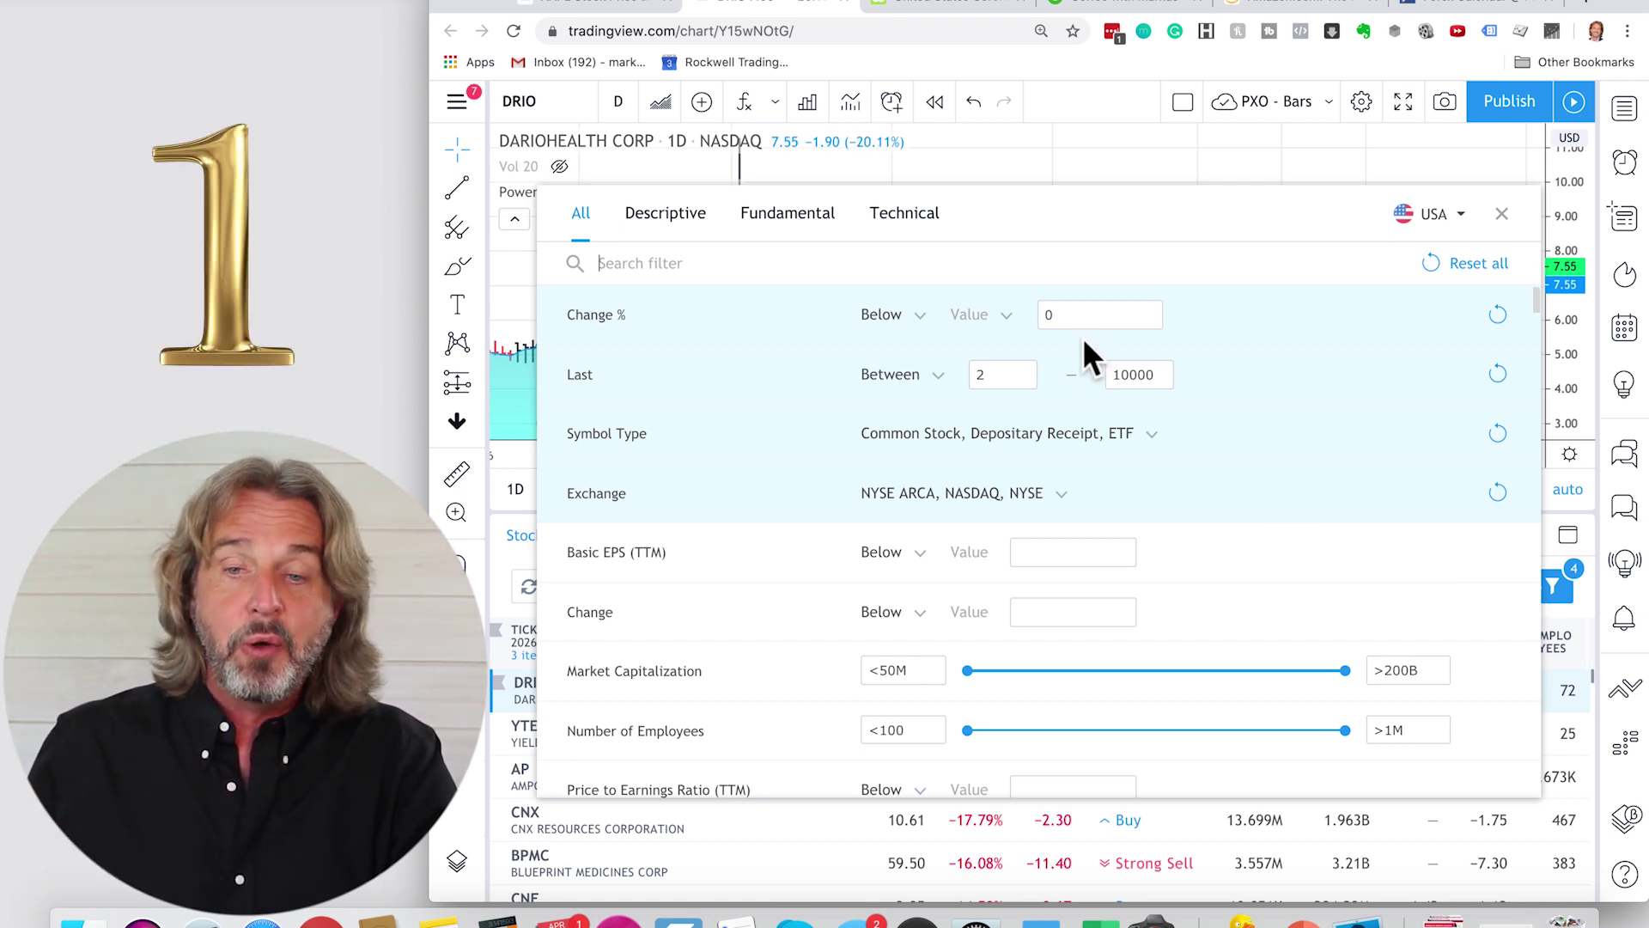
{"action": "type", "text": "-2"}
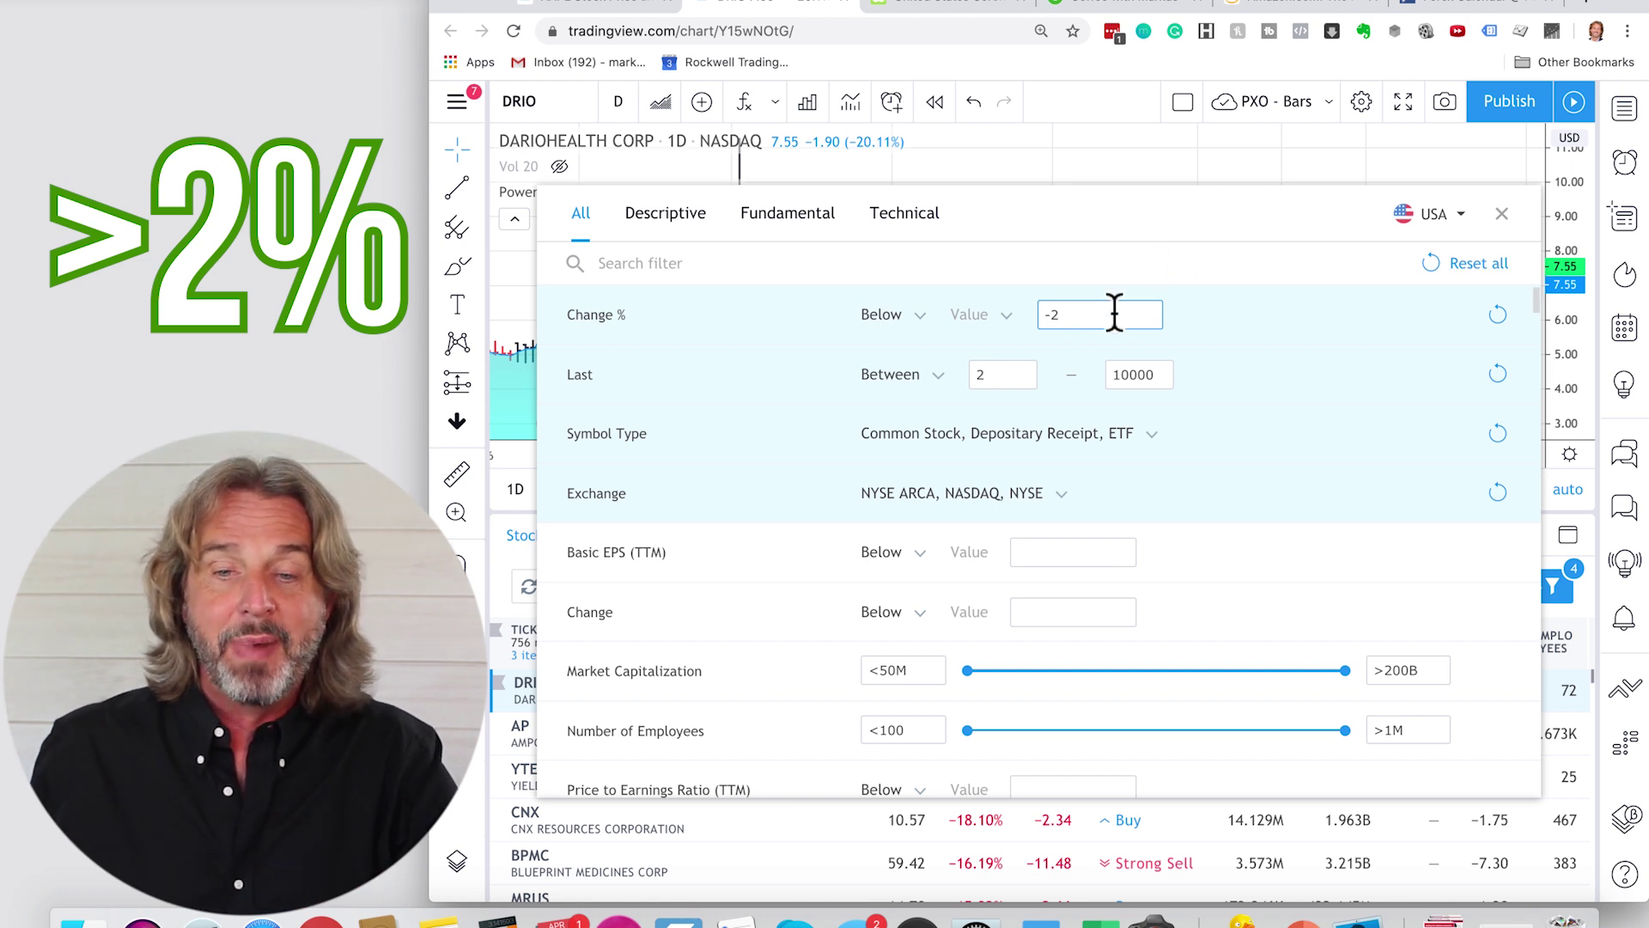
{"action": "left_click", "coordinate": [1002, 374]}
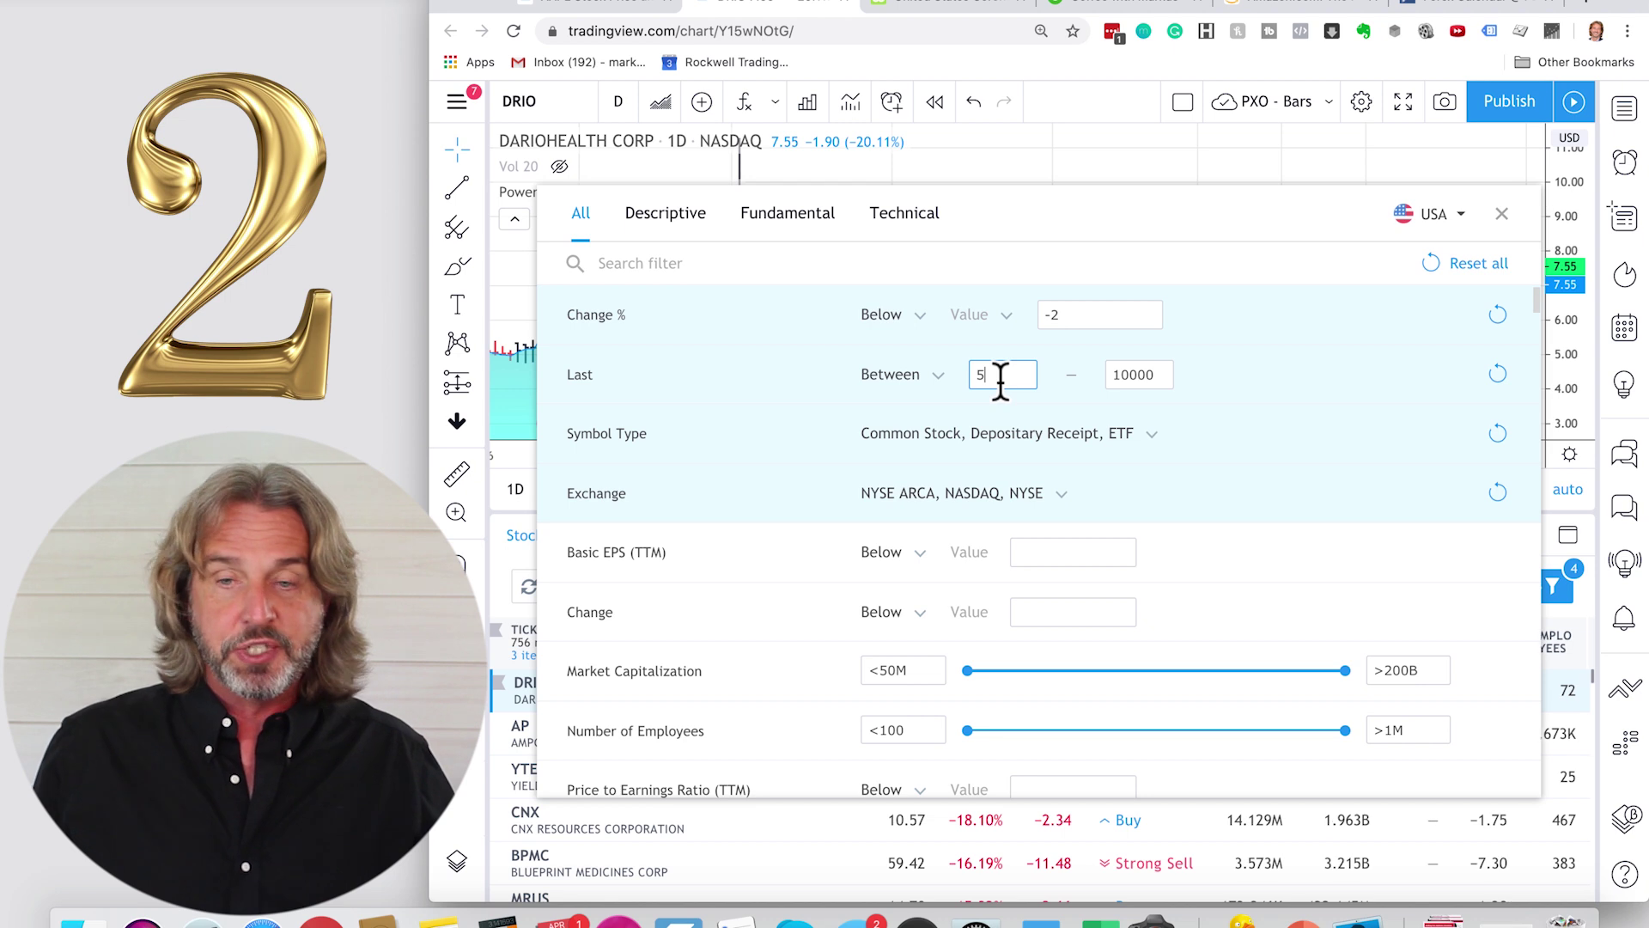
{"action": "key", "text": "Tab"}
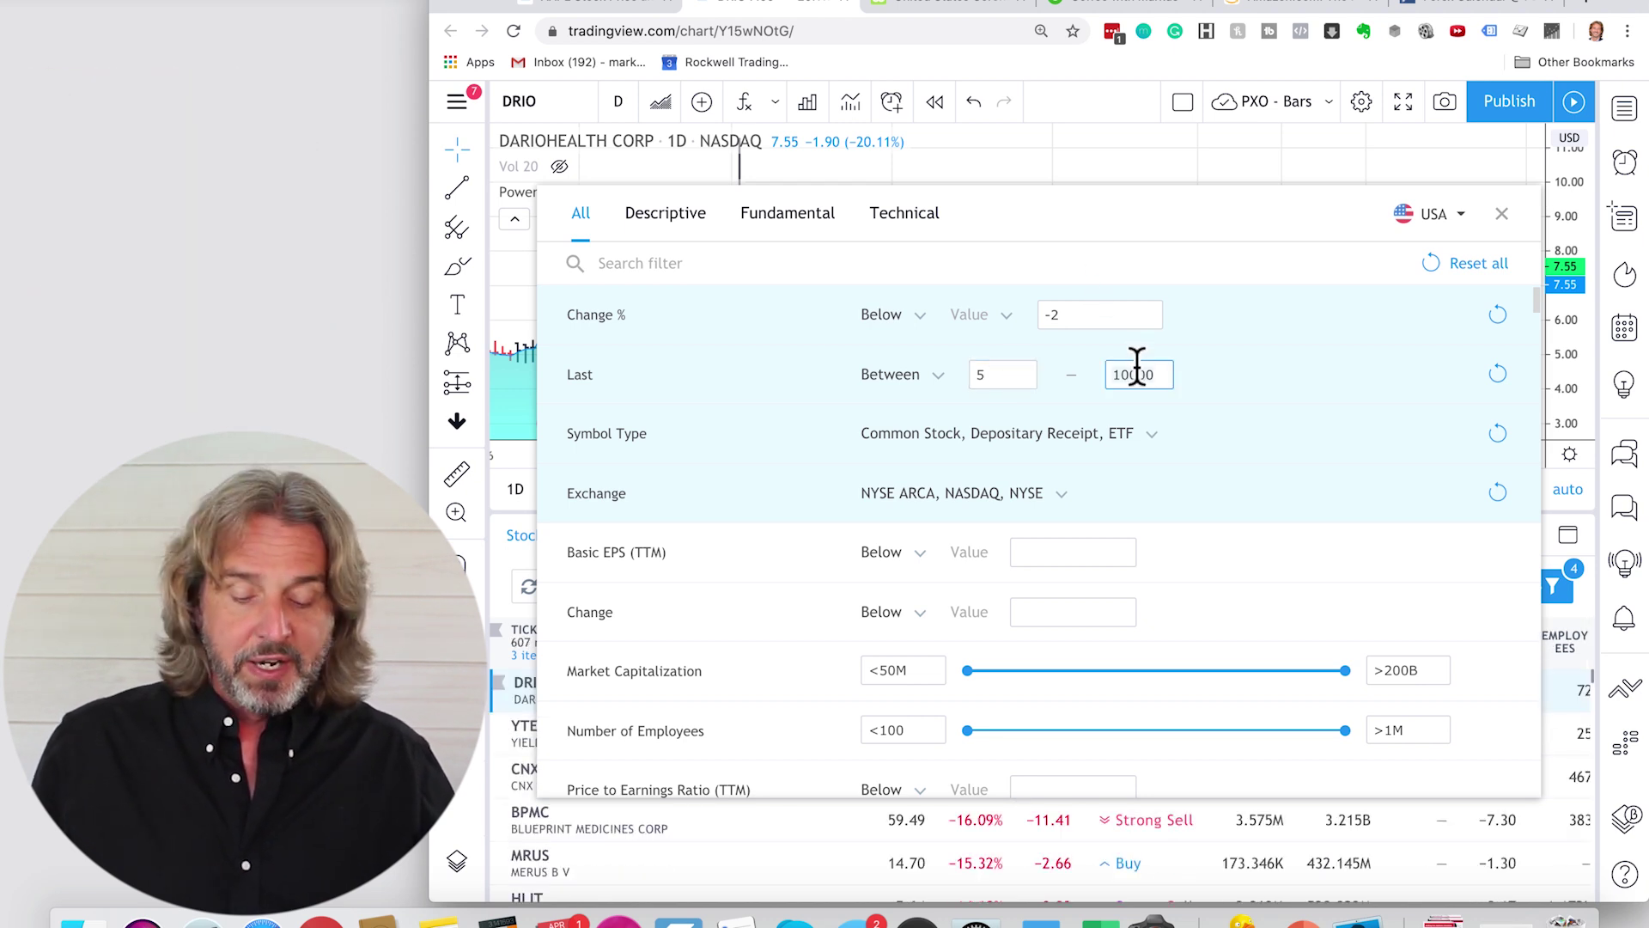
{"action": "type", "text": "150"}
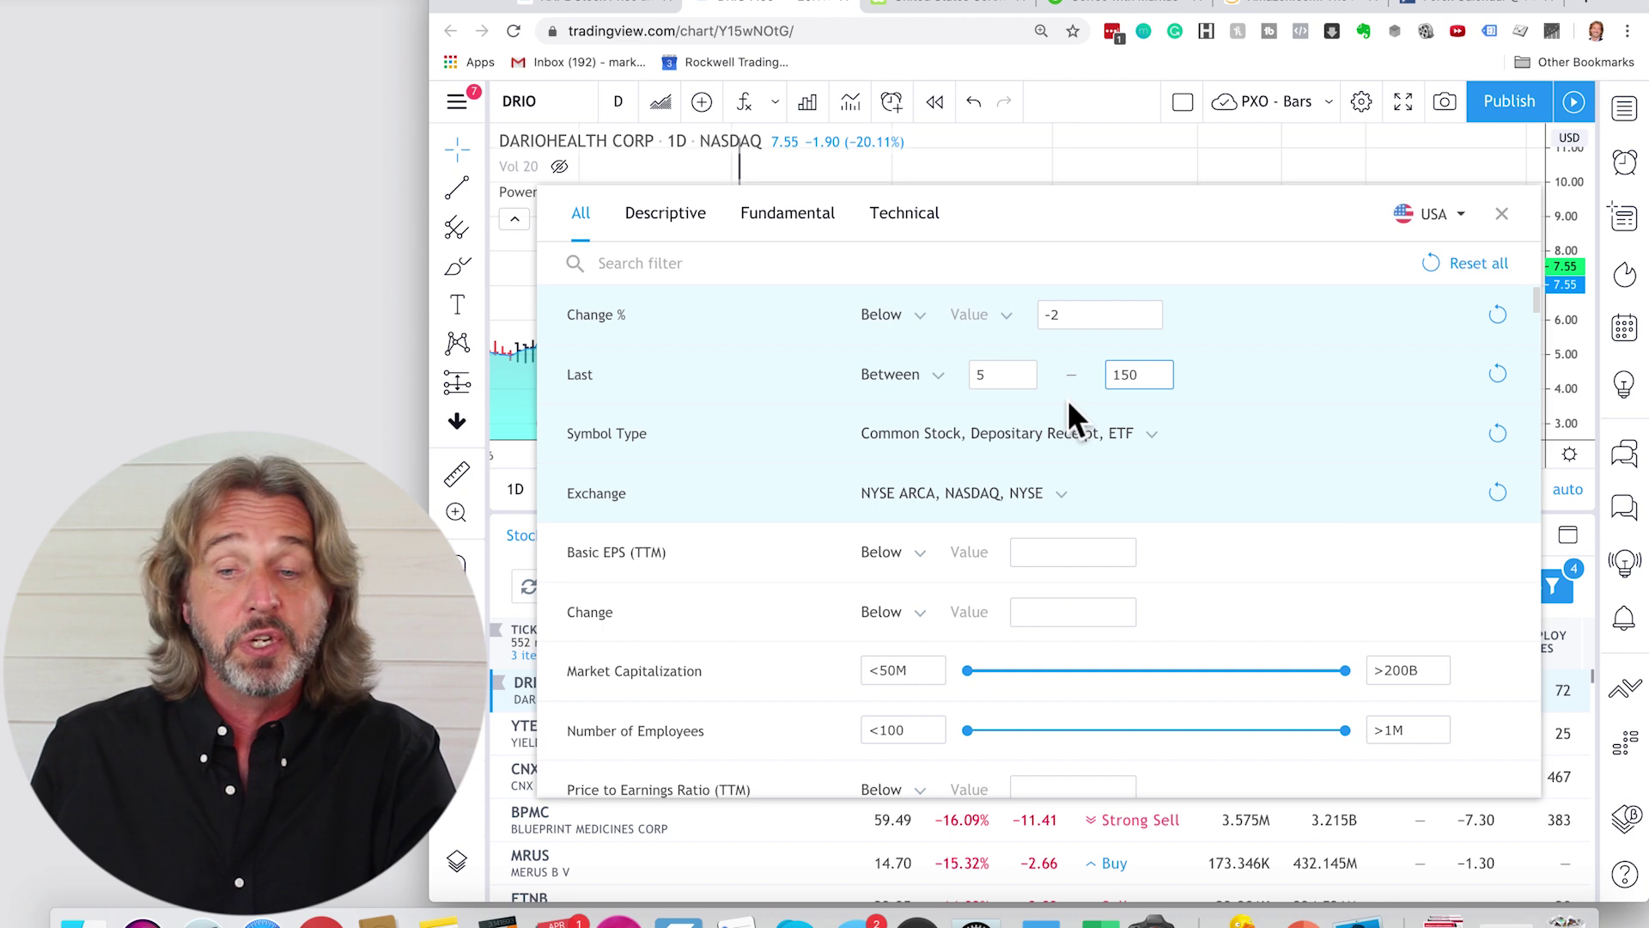
Step: Uncheck Depositary Receipt and ETF so Symbol Type keeps only Common Stock
{"action": "left_click", "coordinate": [922, 438]}
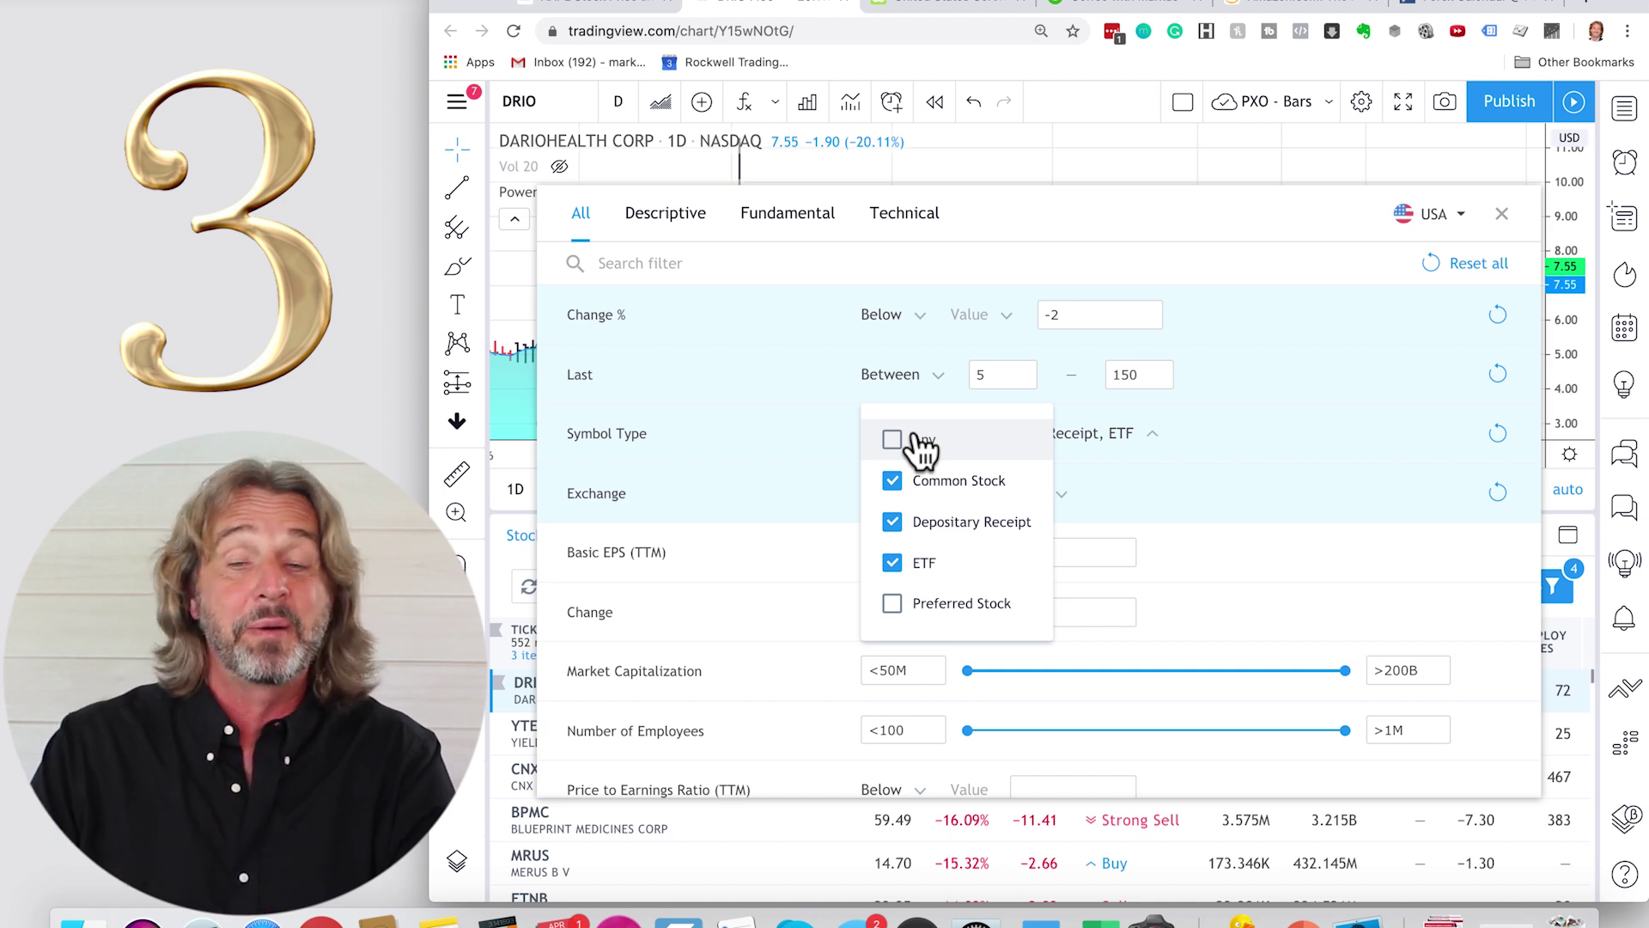
{"action": "left_click", "coordinate": [893, 523]}
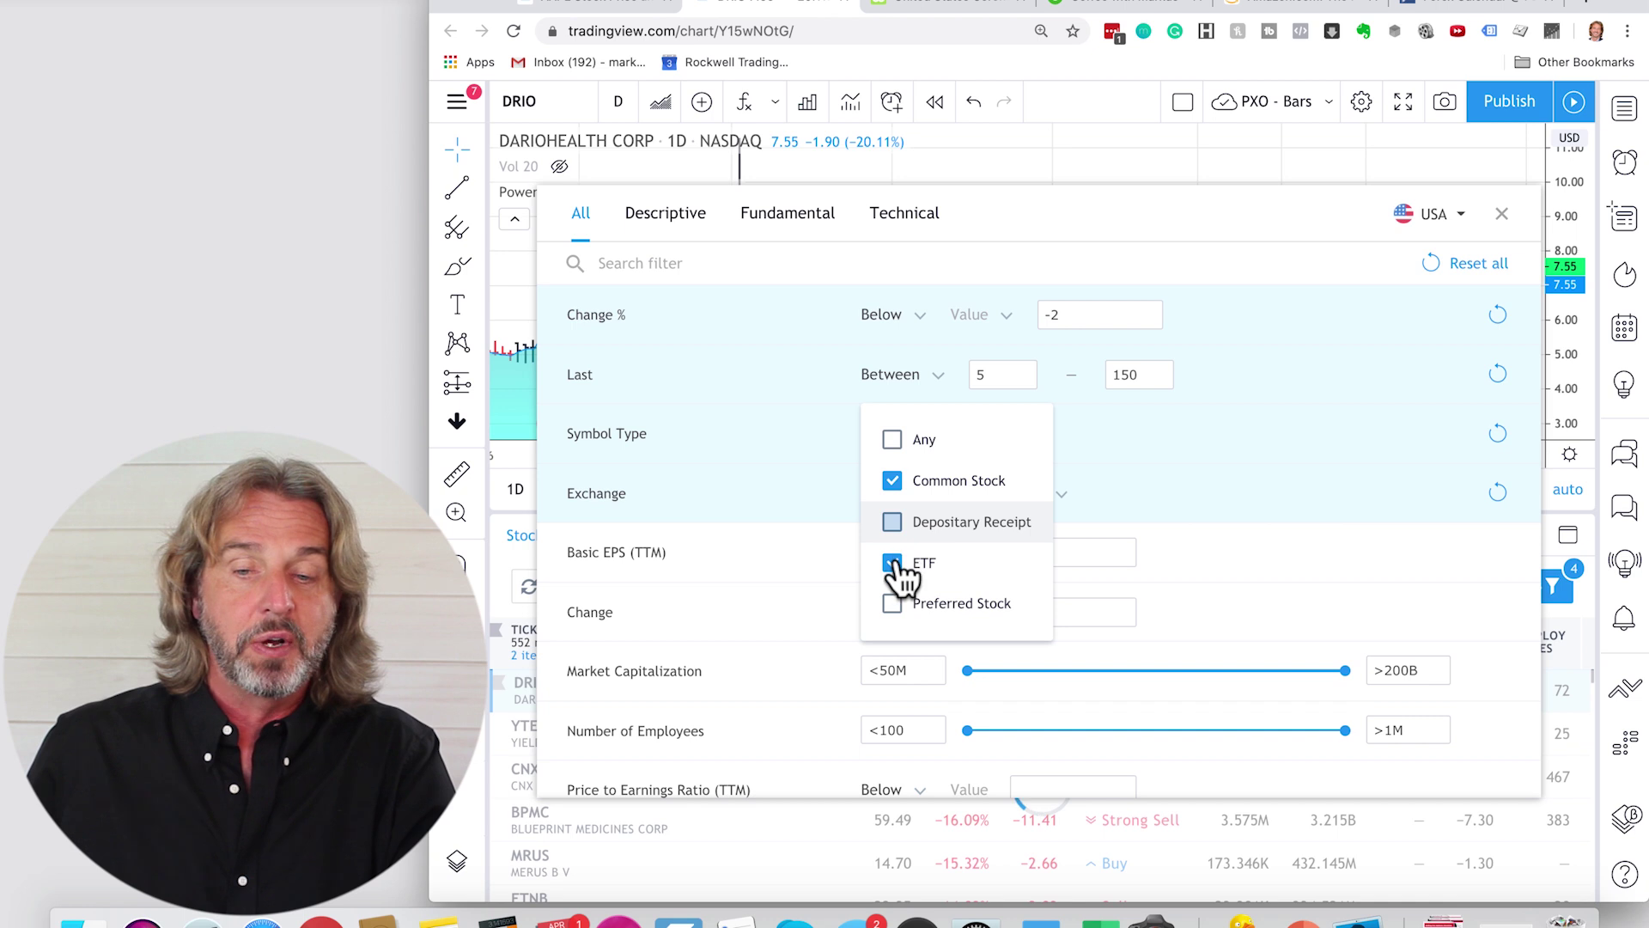
{"action": "left_click", "coordinate": [893, 563]}
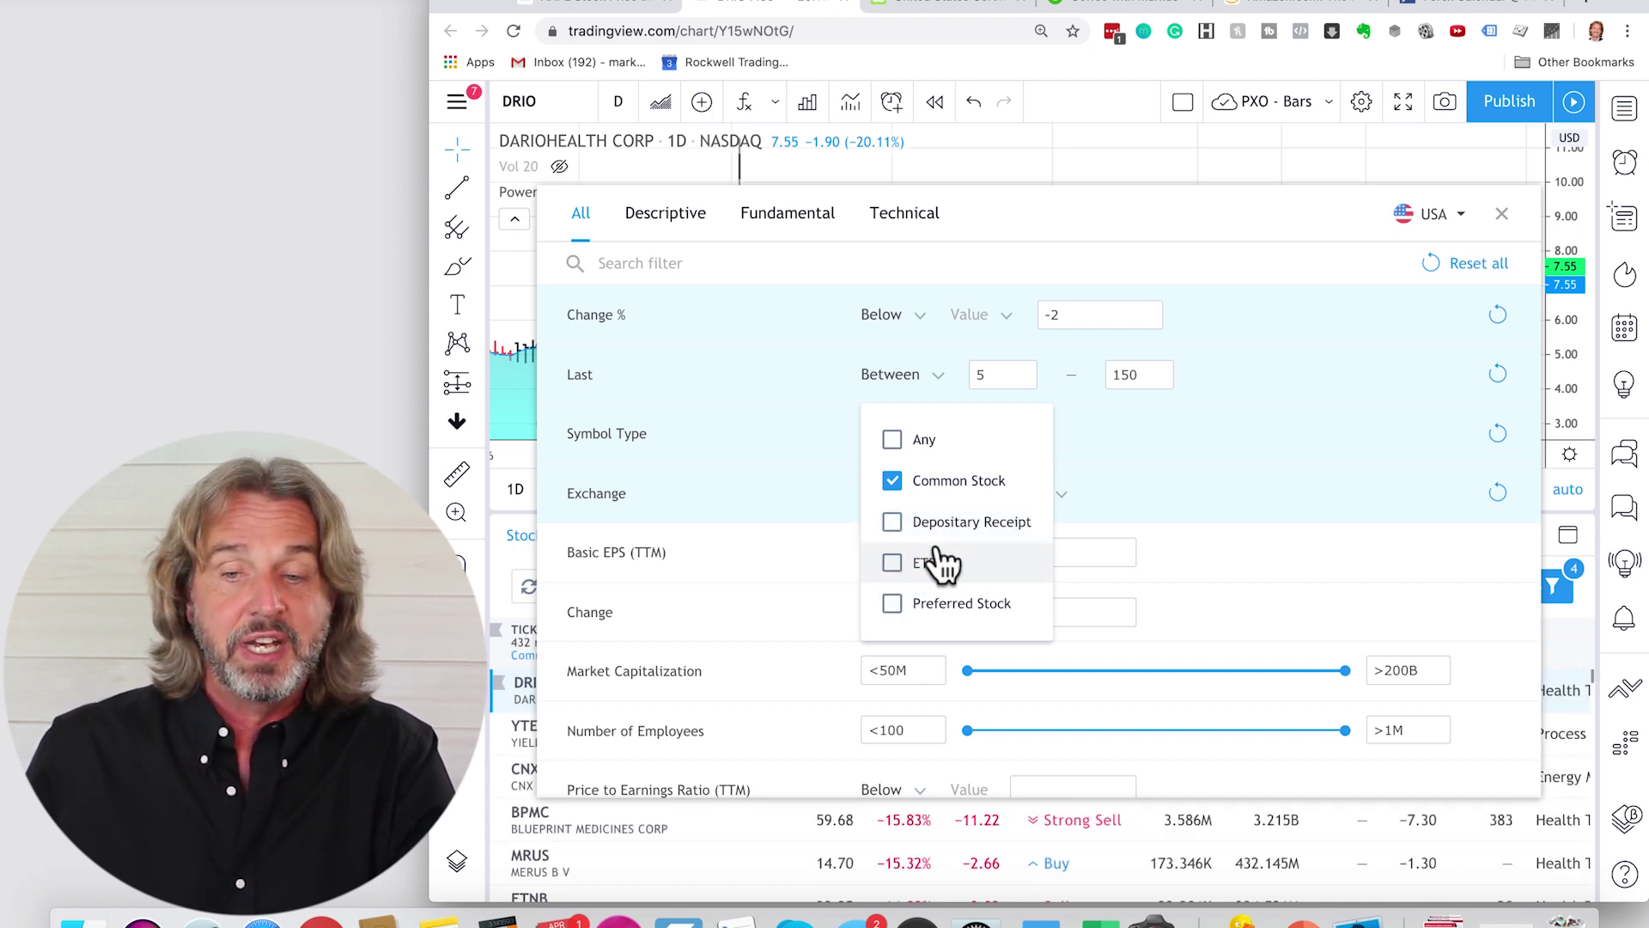
{"action": "left_click", "coordinate": [1115, 450]}
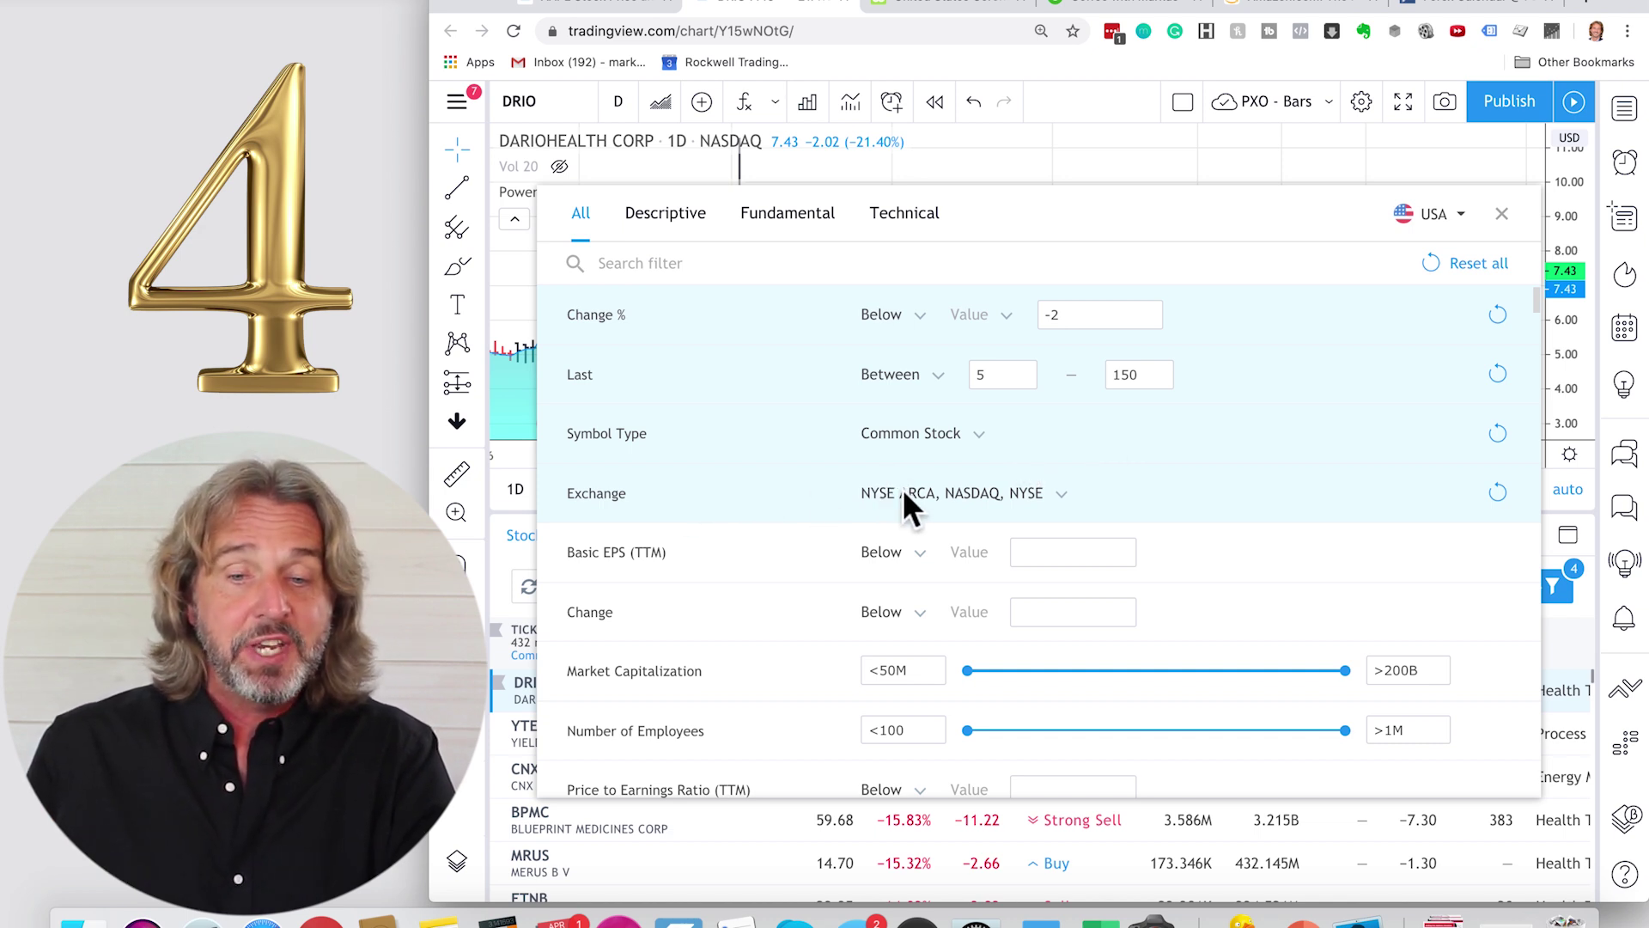
{"action": "scroll", "coordinate": [822, 554], "scroll_direction": "down", "scroll_amount": 1}
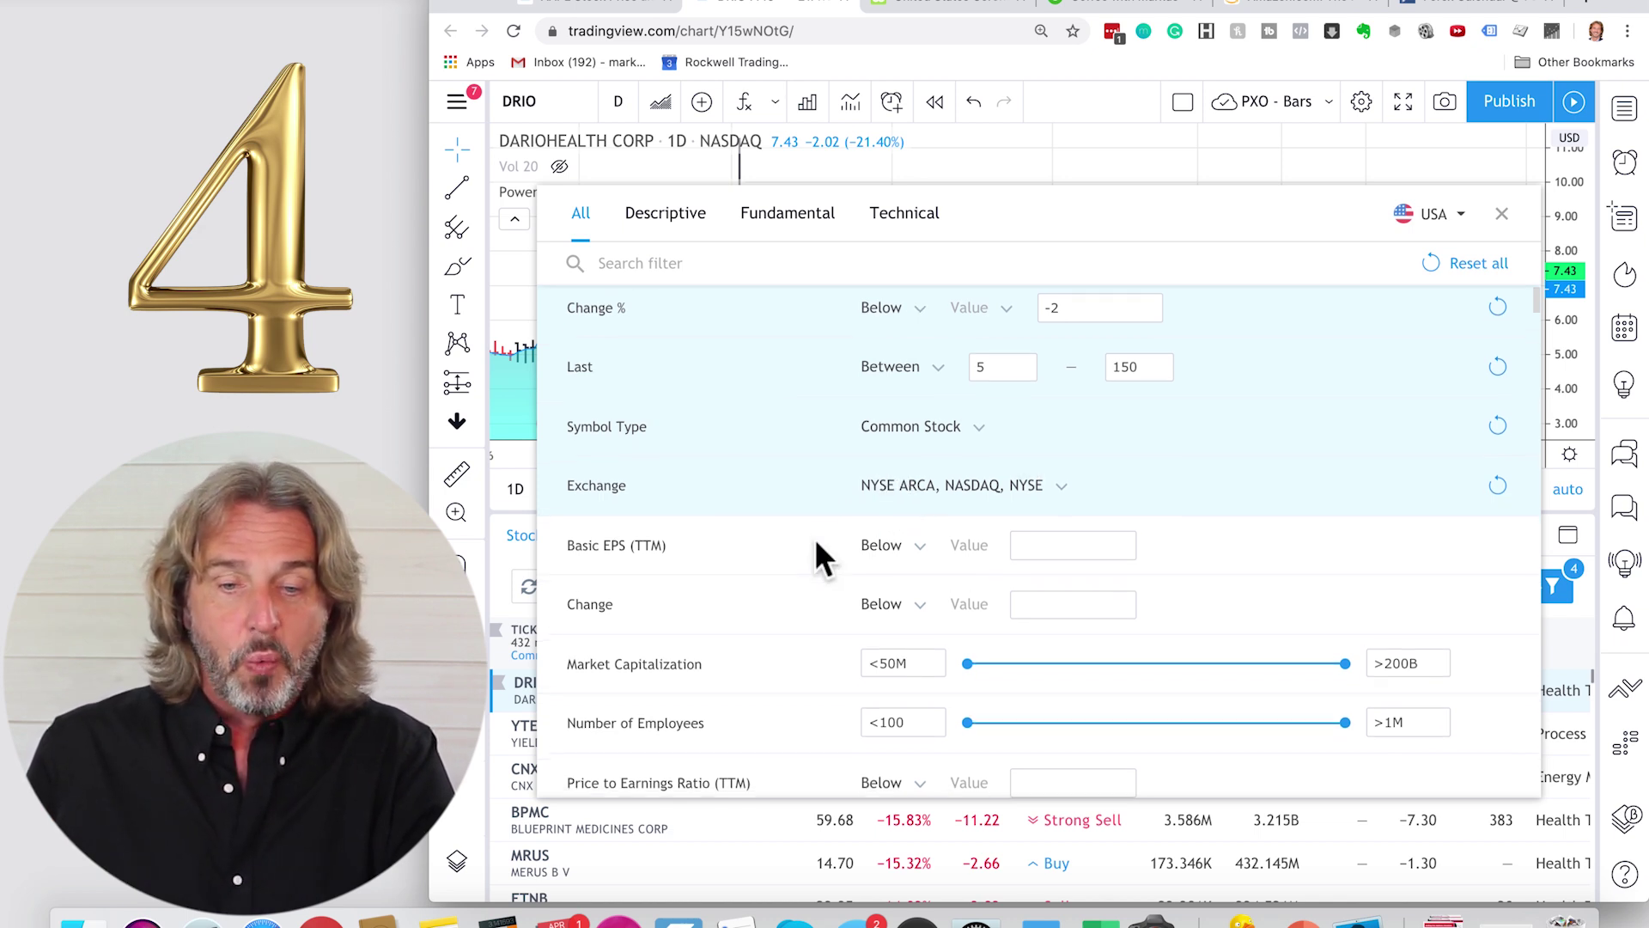
{"action": "scroll", "coordinate": [823, 555], "scroll_direction": "down", "scroll_amount": 1}
{"action": "scroll", "coordinate": [823, 554], "scroll_direction": "down", "scroll_amount": 1}
{"action": "scroll", "coordinate": [823, 554], "scroll_direction": "down", "scroll_amount": 1}
{"action": "scroll", "coordinate": [823, 554], "scroll_direction": "down", "scroll_amount": 1}
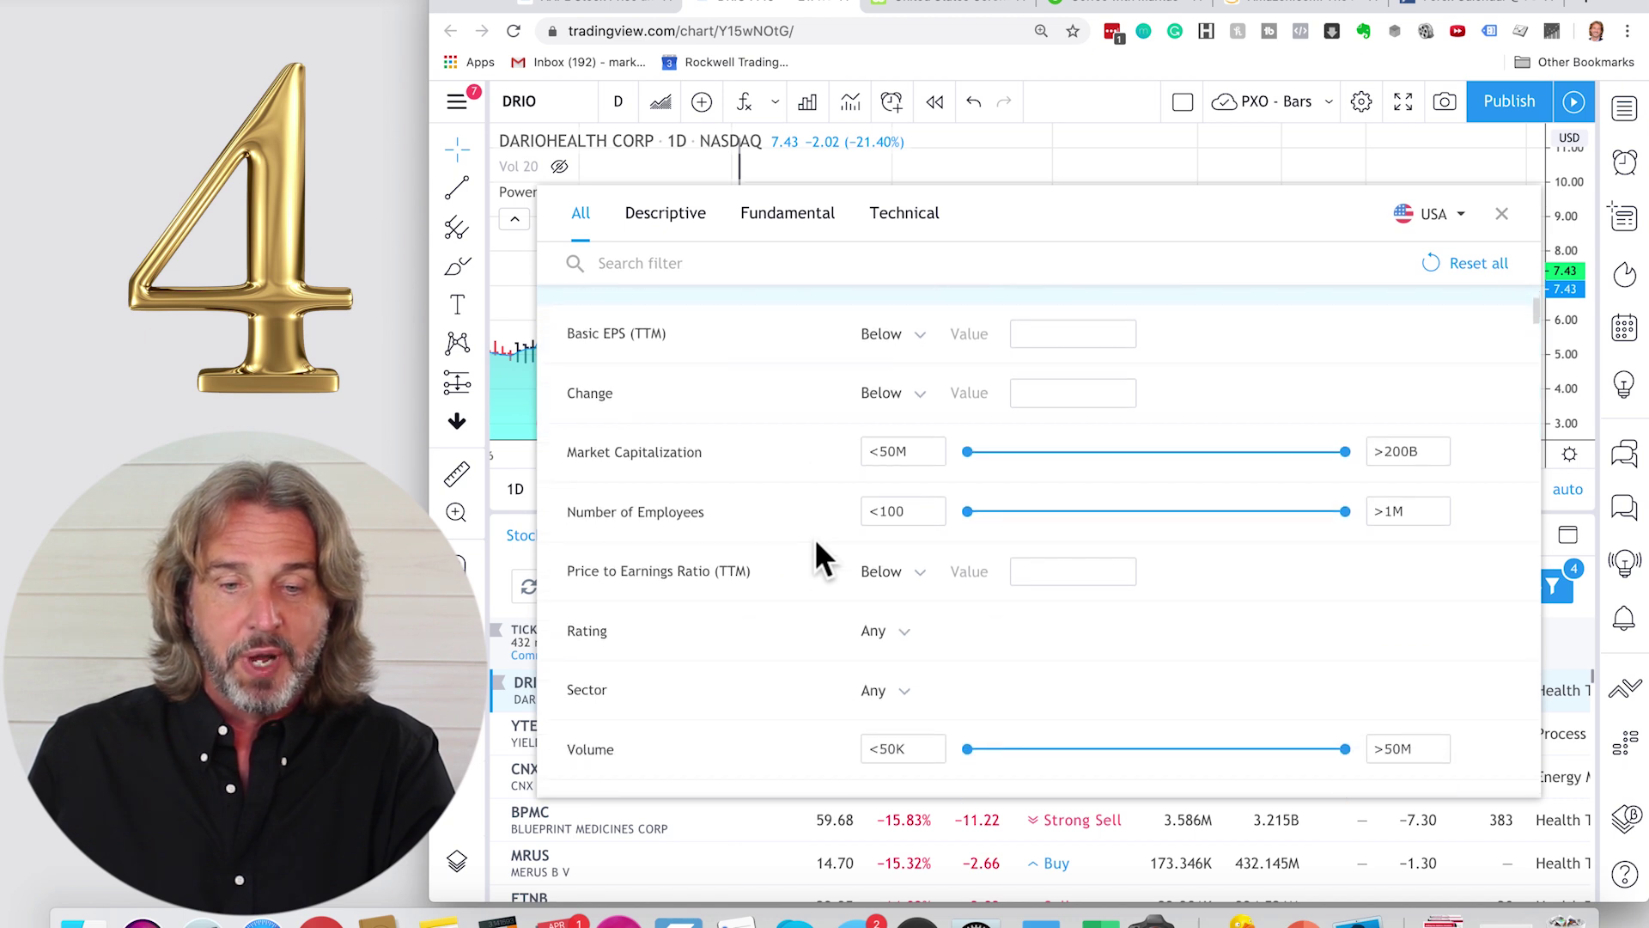
{"action": "scroll", "coordinate": [823, 554], "scroll_direction": "down", "scroll_amount": 1}
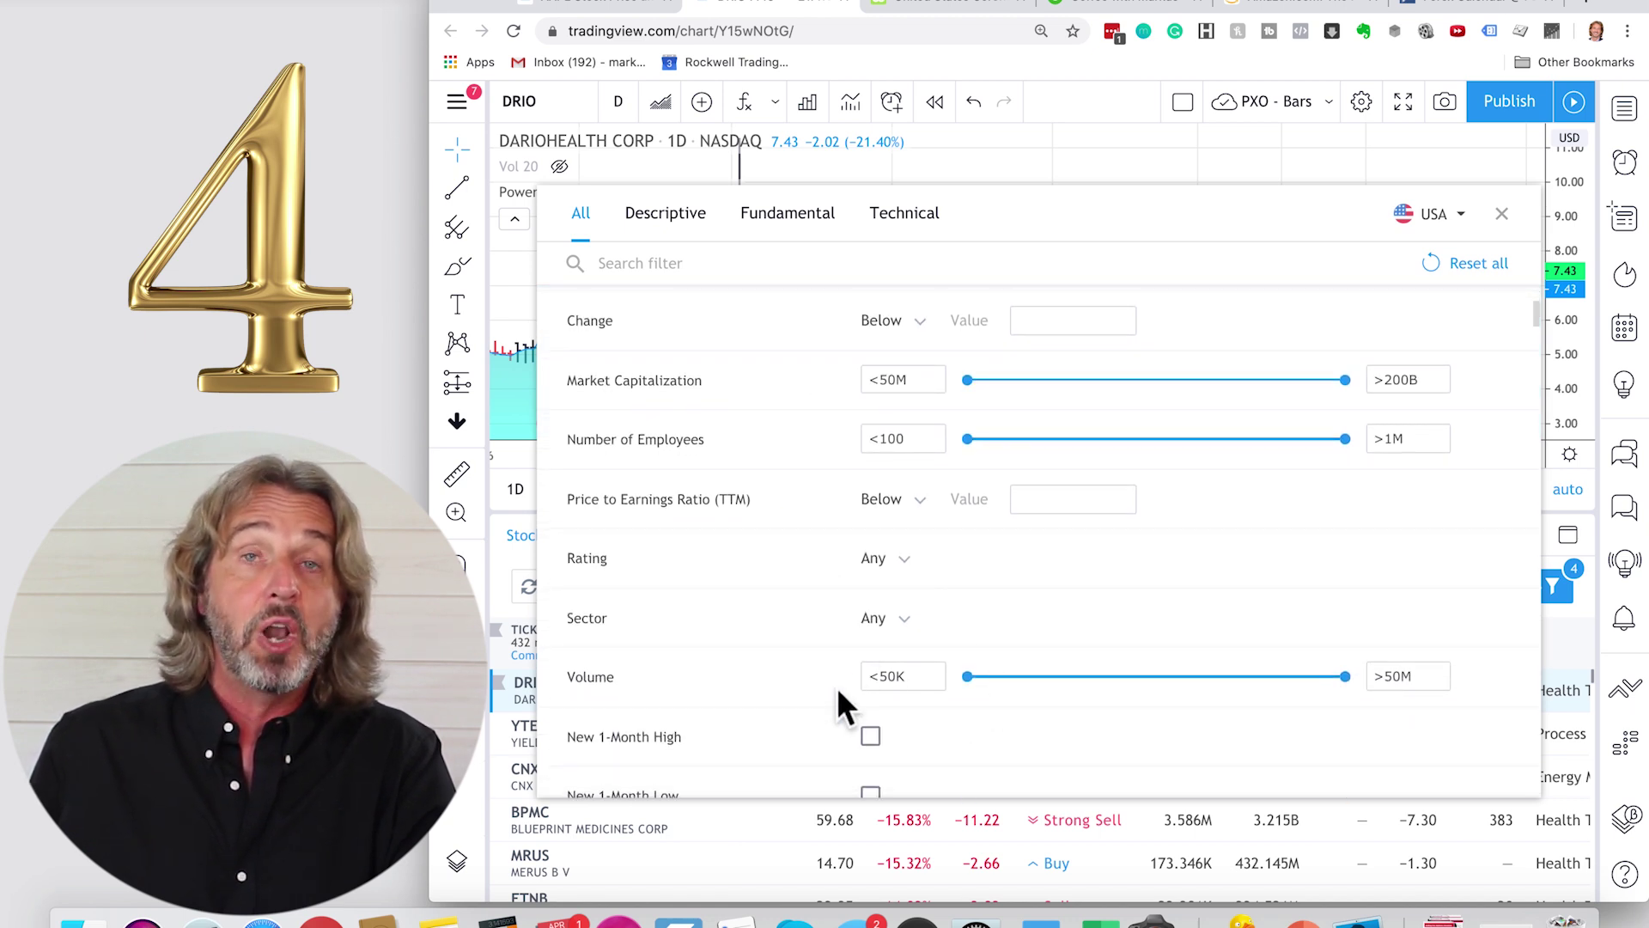
{"action": "scroll", "coordinate": [846, 698], "scroll_direction": "up", "scroll_amount": 2}
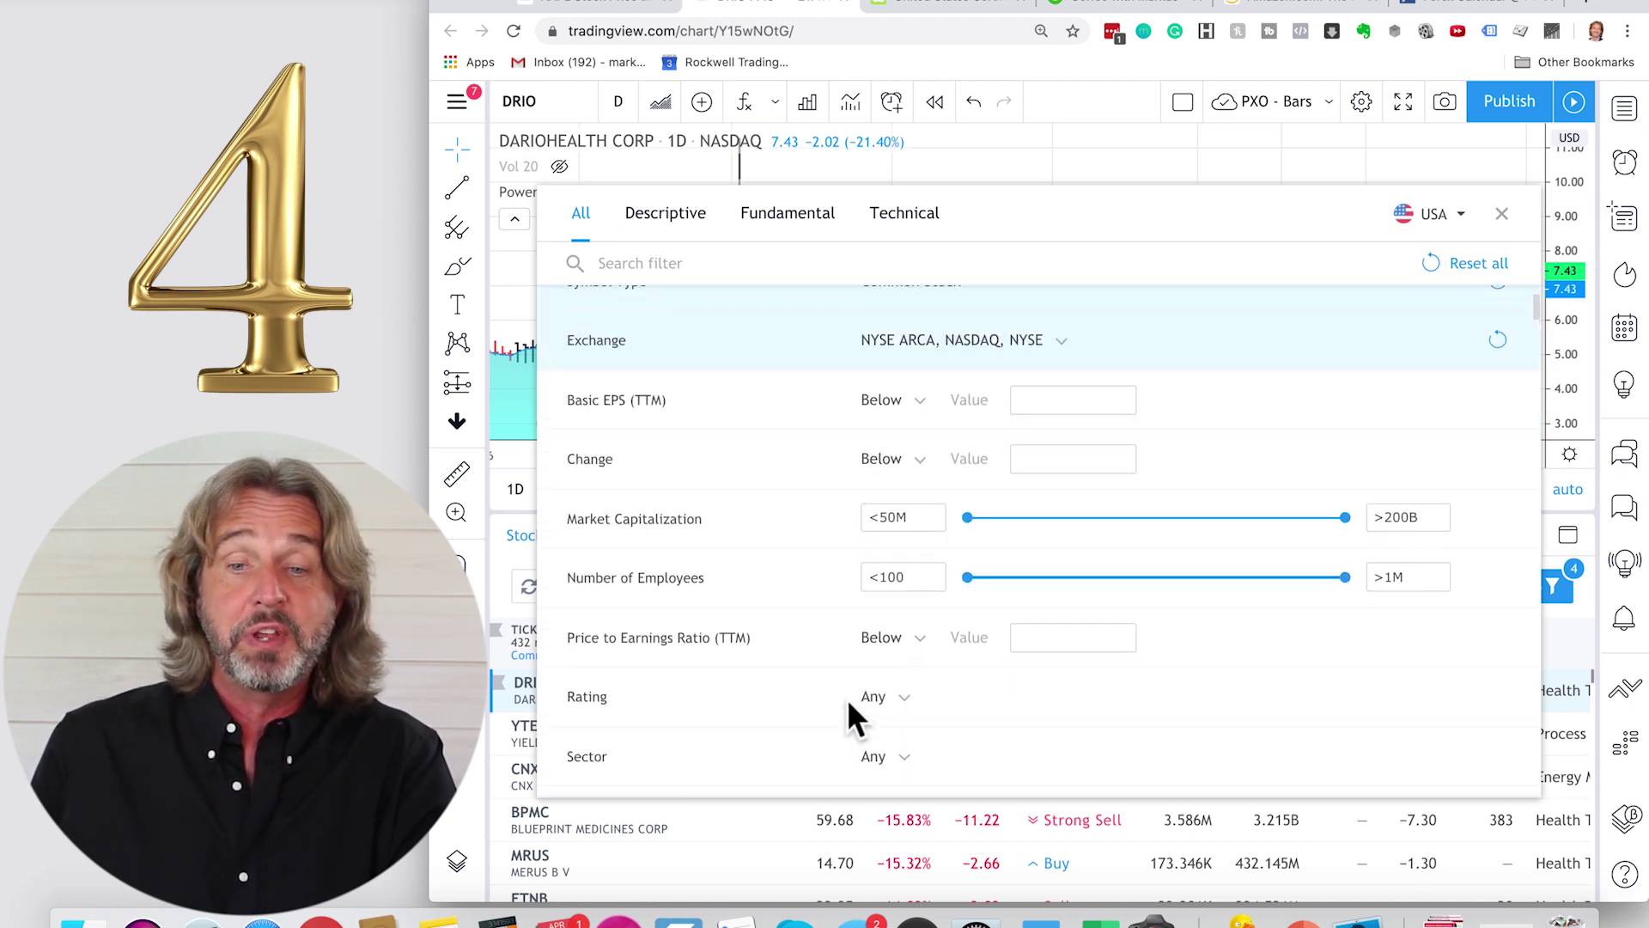
{"action": "scroll", "coordinate": [847, 698], "scroll_direction": "up", "scroll_amount": 2}
{"action": "scroll", "coordinate": [846, 698], "scroll_direction": "up", "scroll_amount": 2}
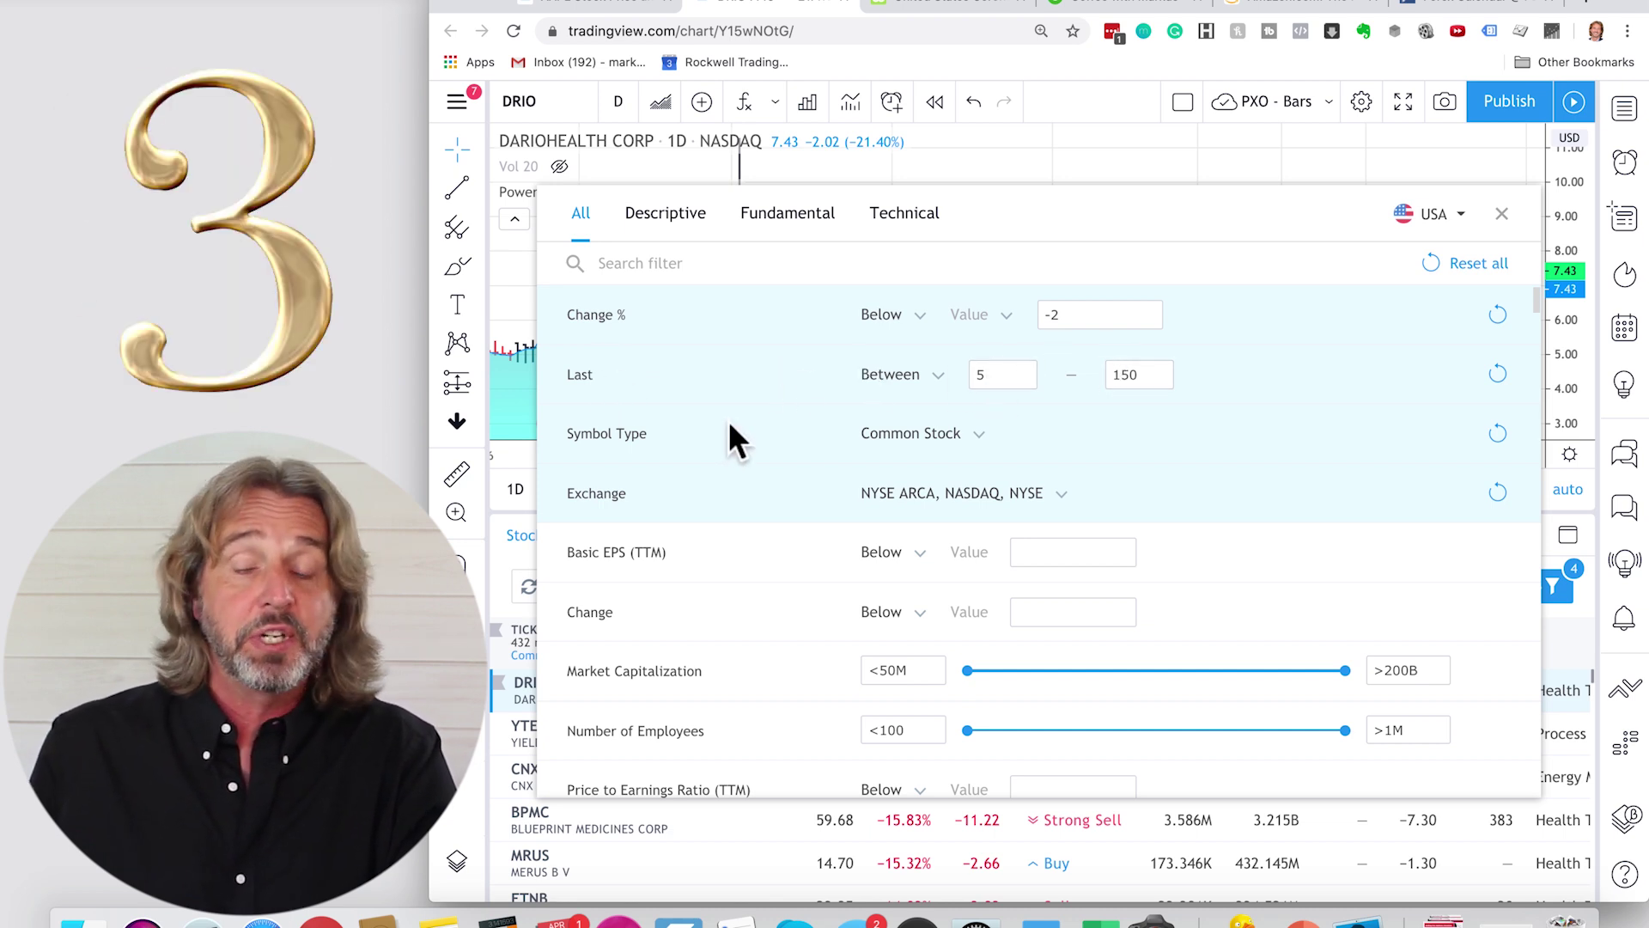
{"action": "scroll", "coordinate": [815, 484], "scroll_direction": "down", "scroll_amount": 1}
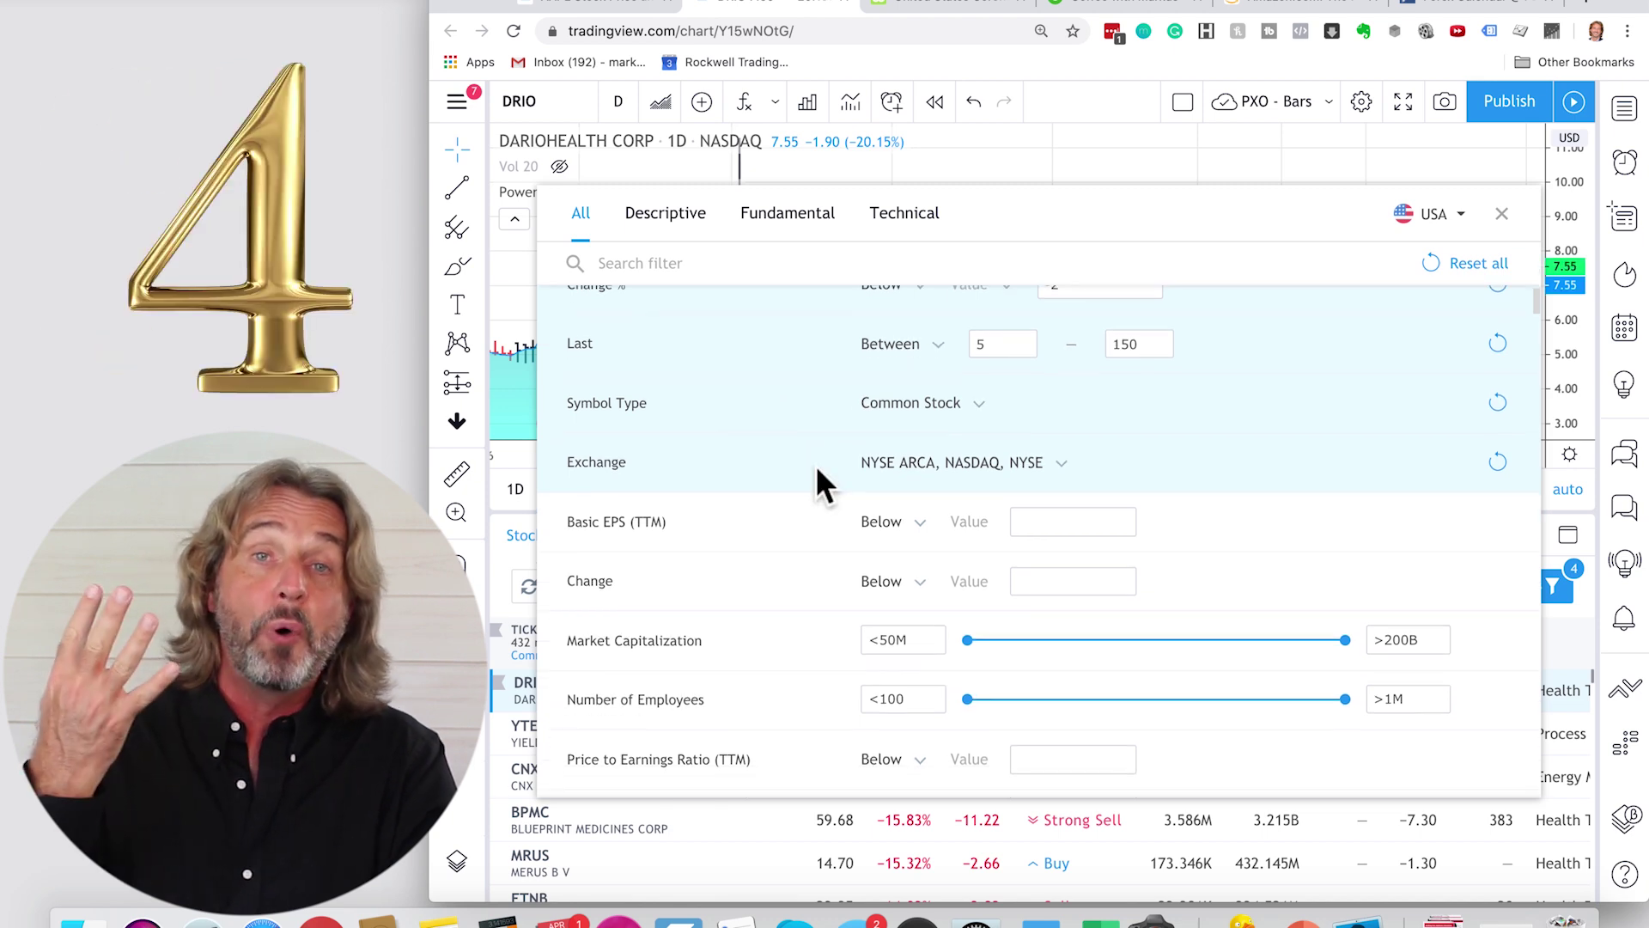
{"action": "scroll", "coordinate": [816, 483], "scroll_direction": "down", "scroll_amount": 1}
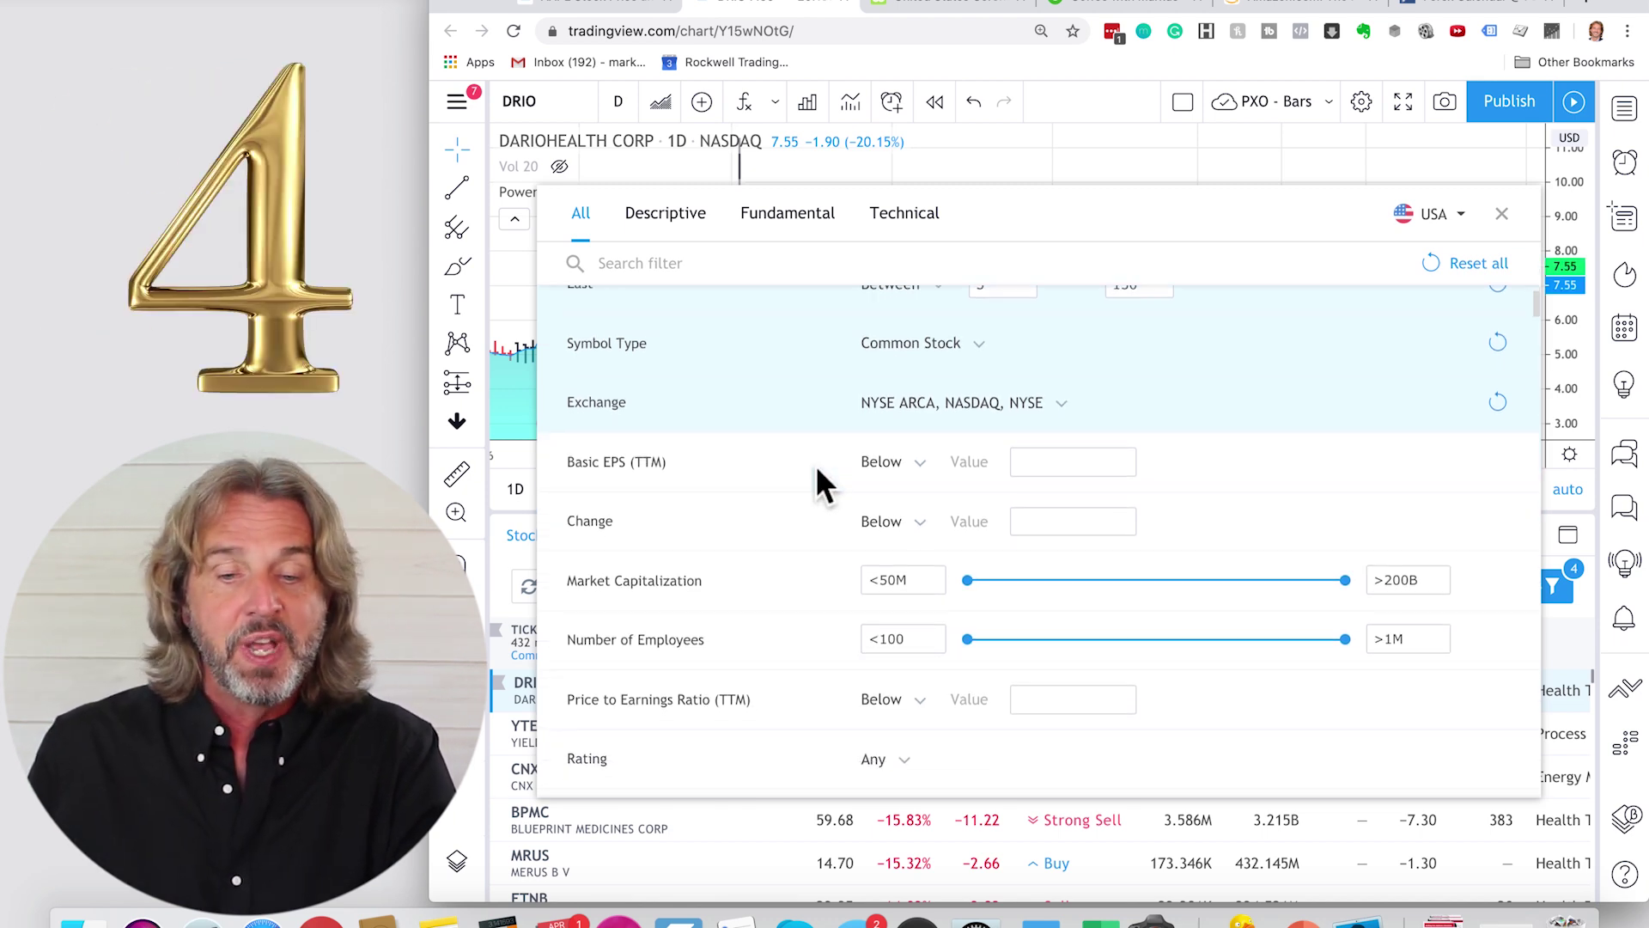
{"action": "scroll", "coordinate": [816, 483], "scroll_direction": "down", "scroll_amount": 2}
{"action": "scroll", "coordinate": [815, 483], "scroll_direction": "down", "scroll_amount": 2}
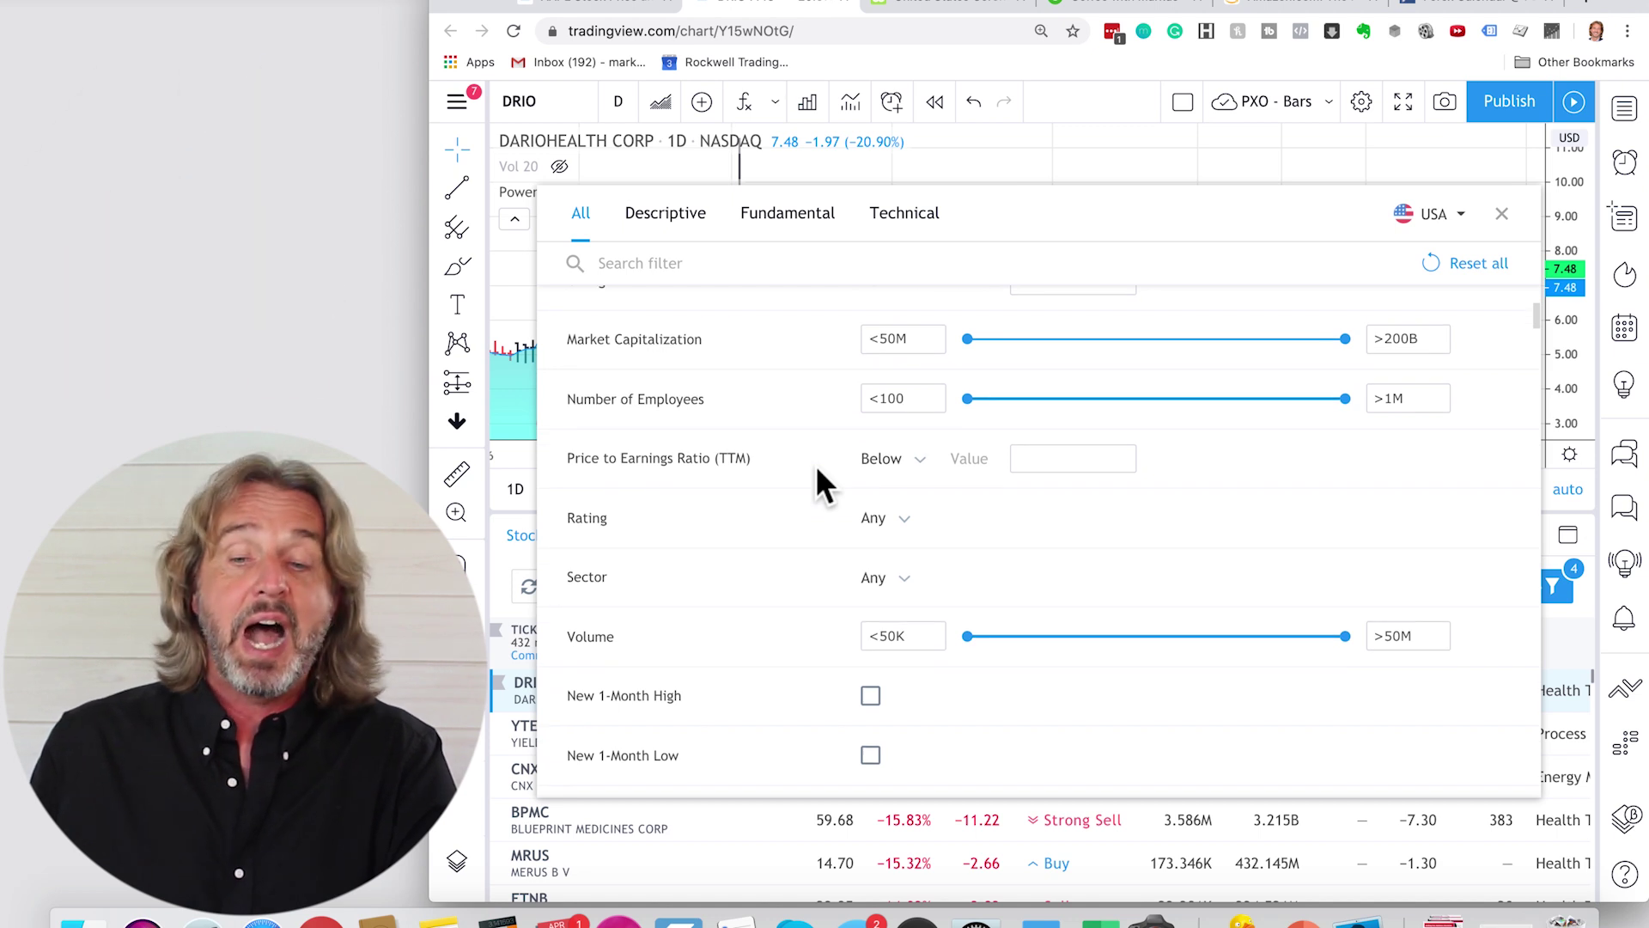
Step: Set the Volume filter minimum to 1M and close Filters, leaving 125 matches
{"action": "left_click_drag", "start_coordinate": [967, 635], "coordinate": [1135, 637]}
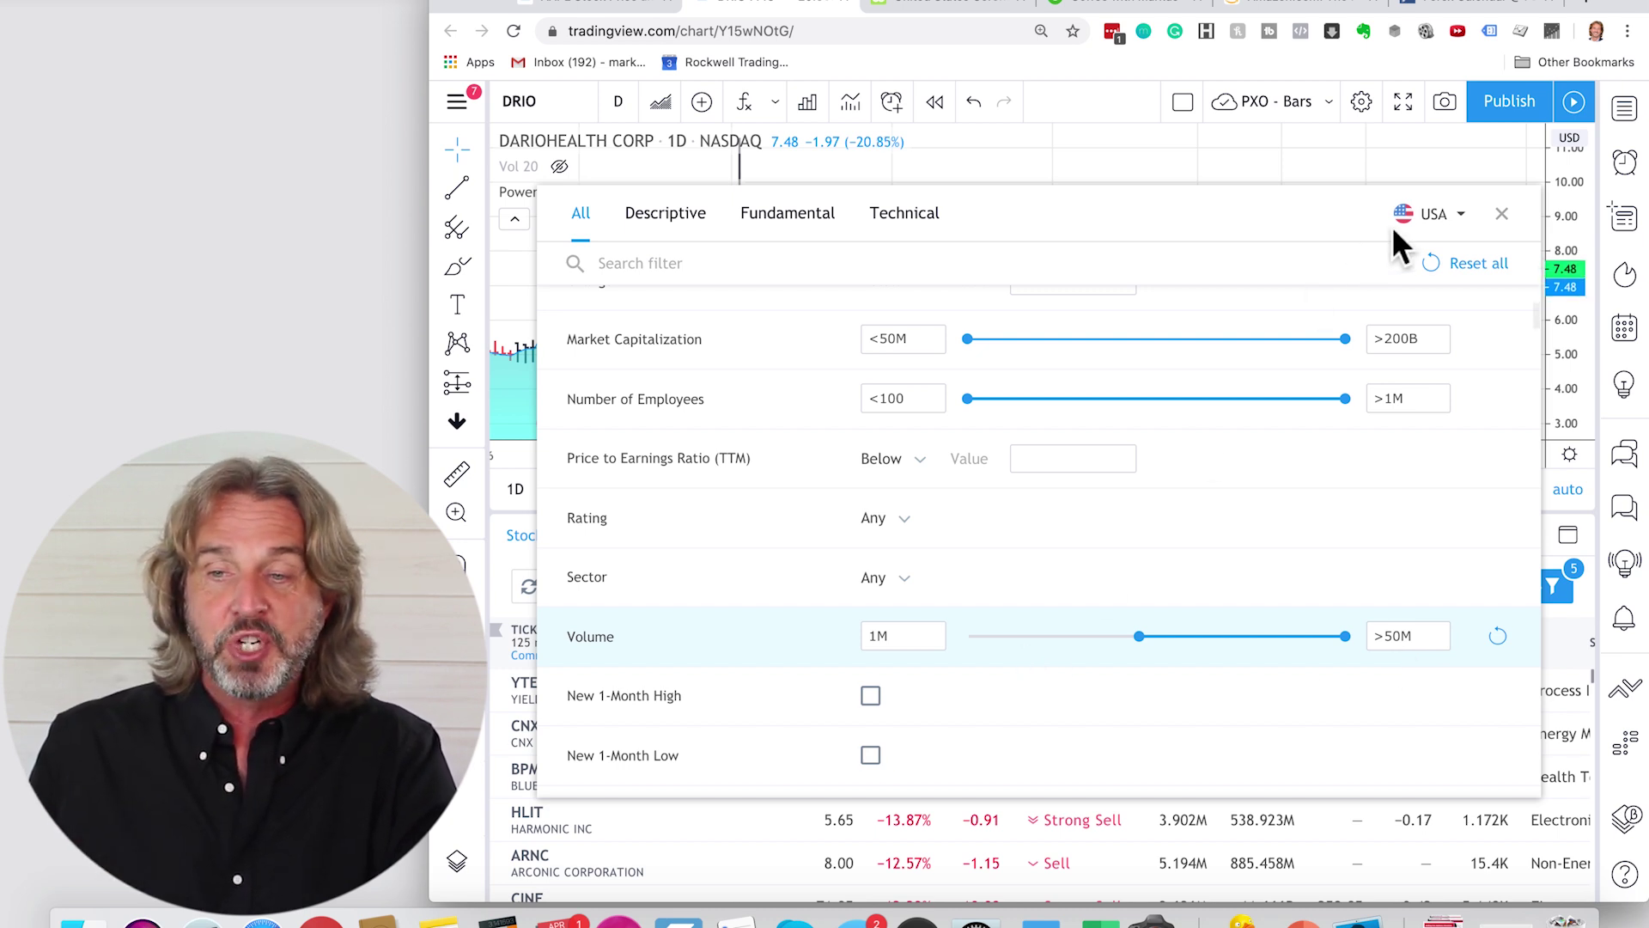
{"action": "left_click", "coordinate": [1500, 214]}
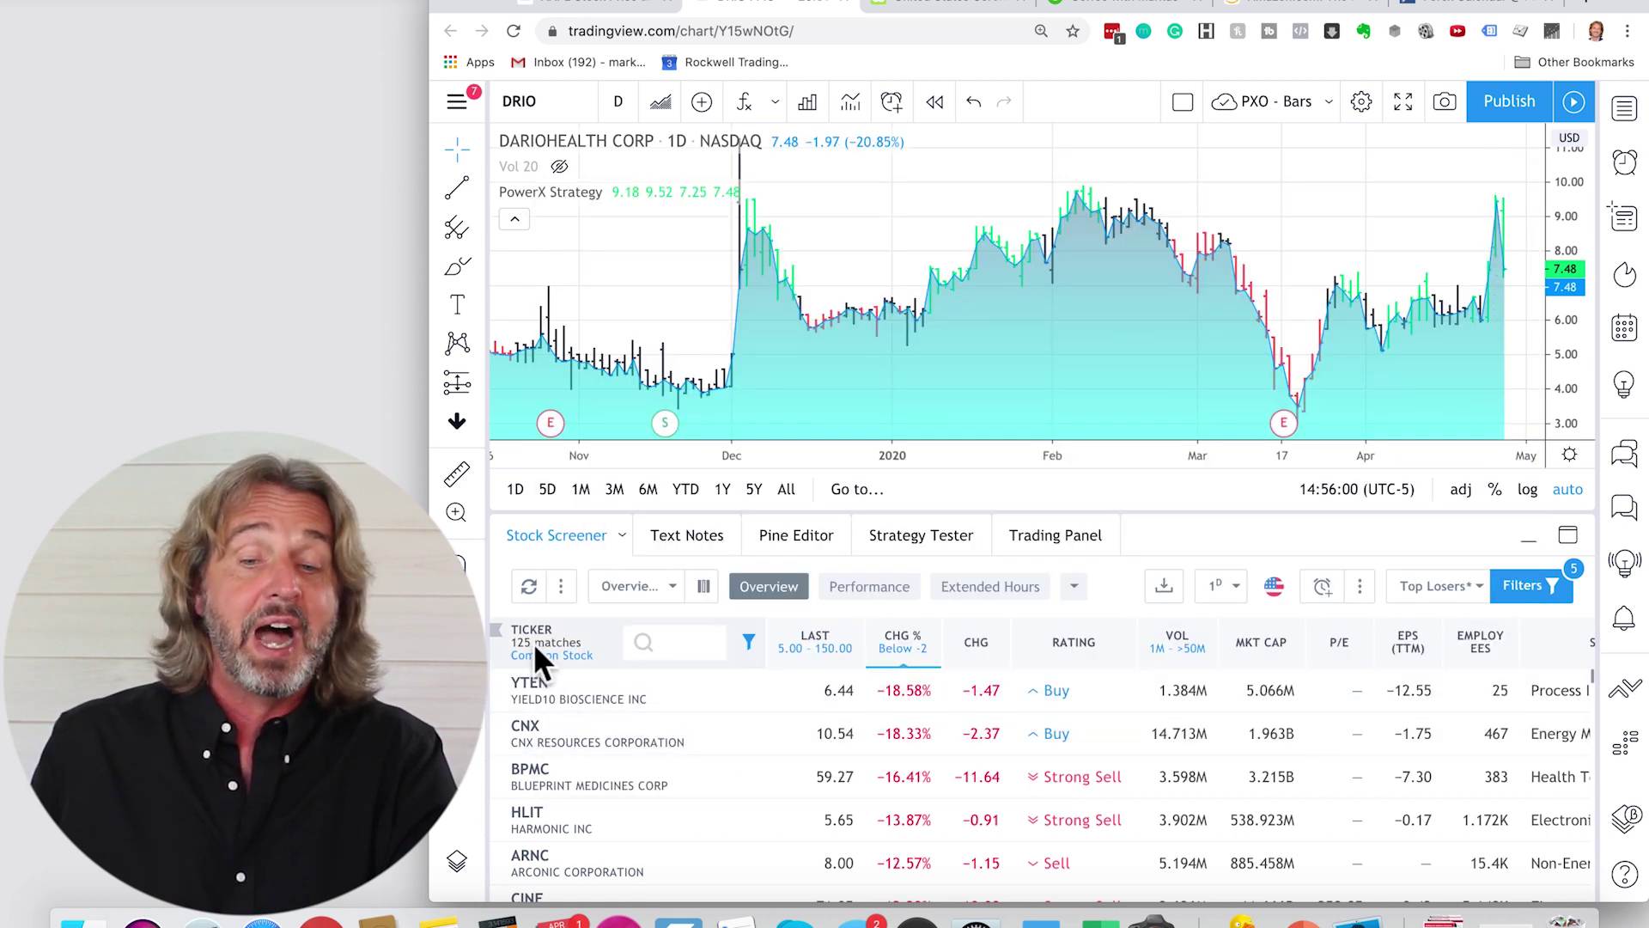
{"action": "mouse_move", "coordinate": [554, 690]}
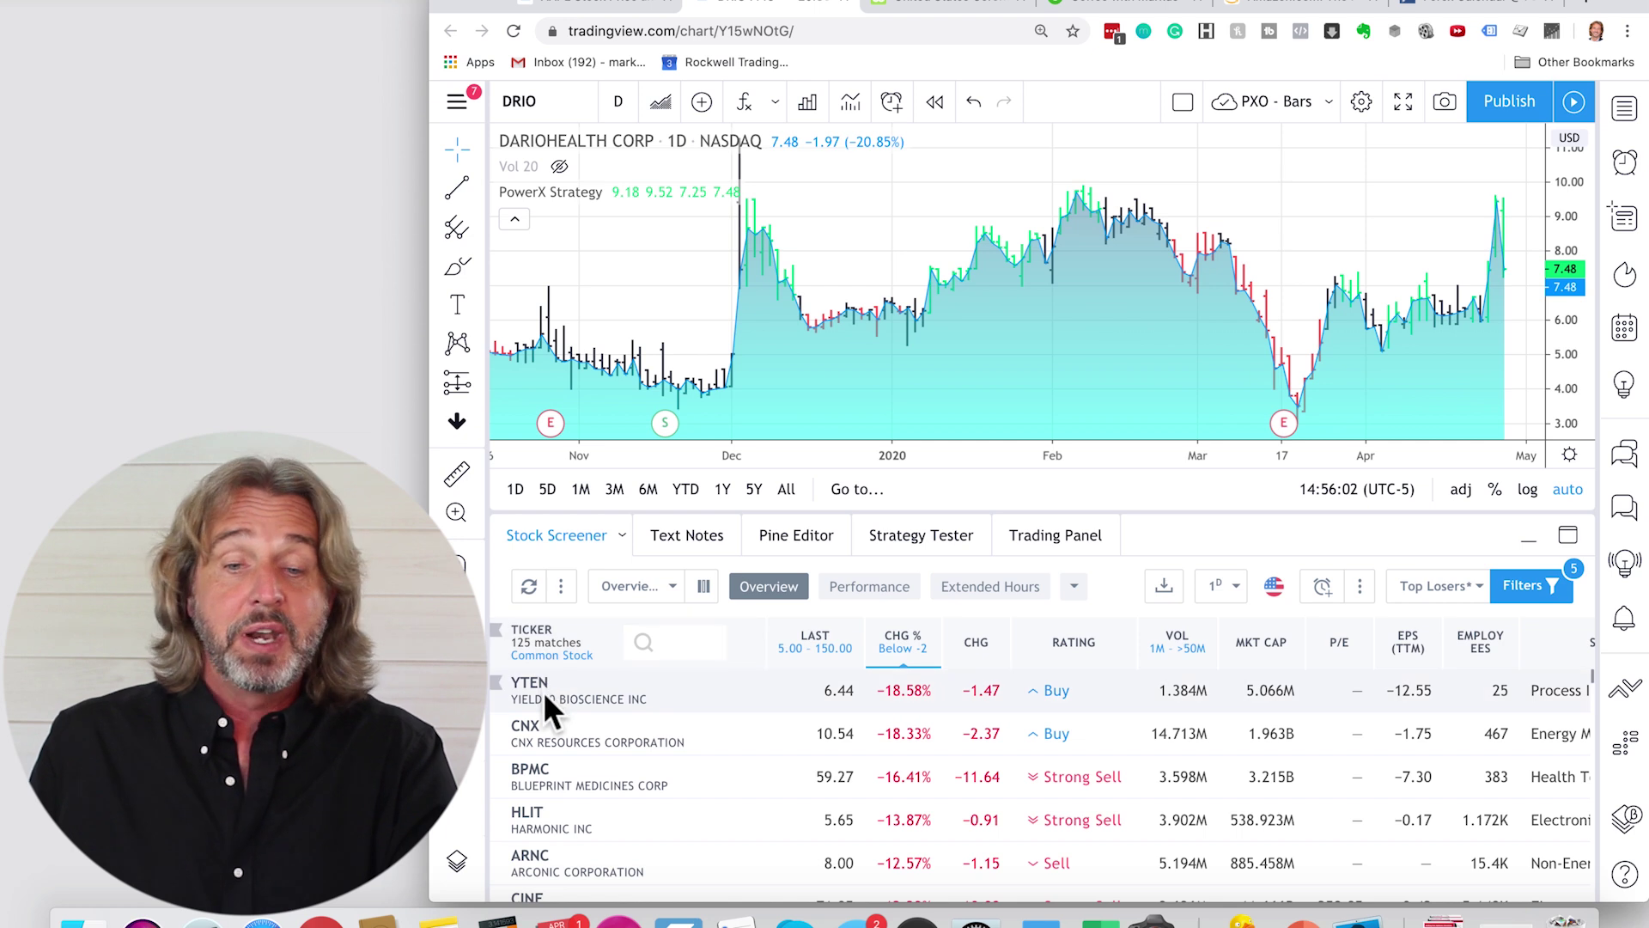
Step: Save the screener setup as 'Just a test to show how it works'
{"action": "left_click", "coordinate": [1468, 590]}
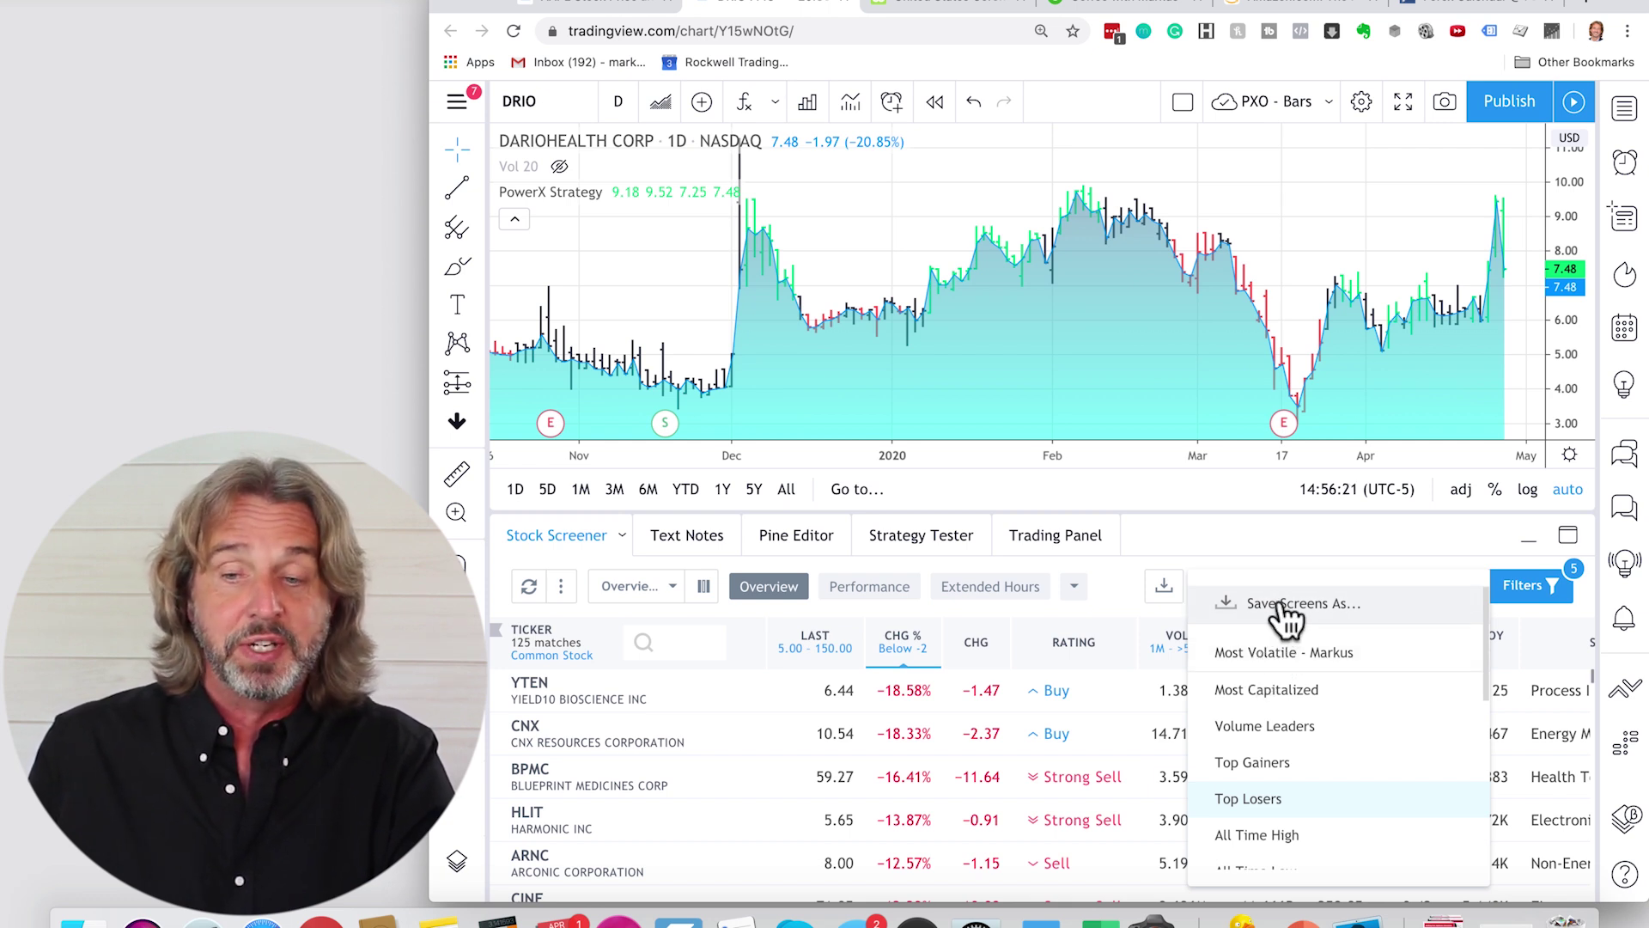
{"action": "left_click", "coordinate": [1286, 605]}
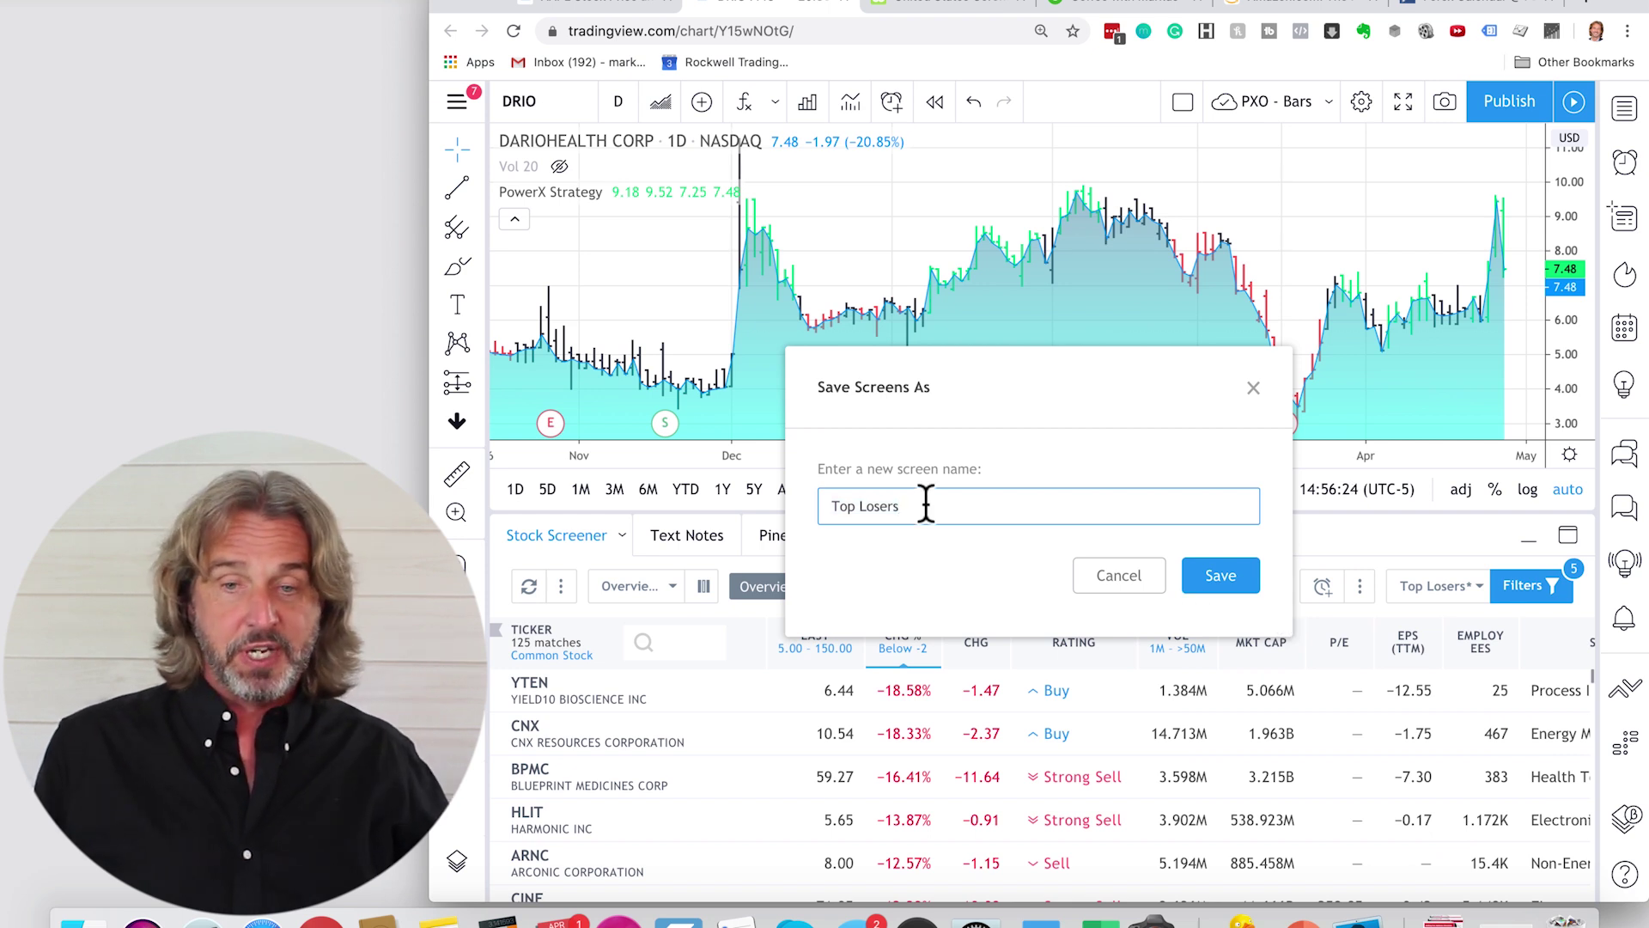
{"action": "type", "text": "Just a test to show how it"}
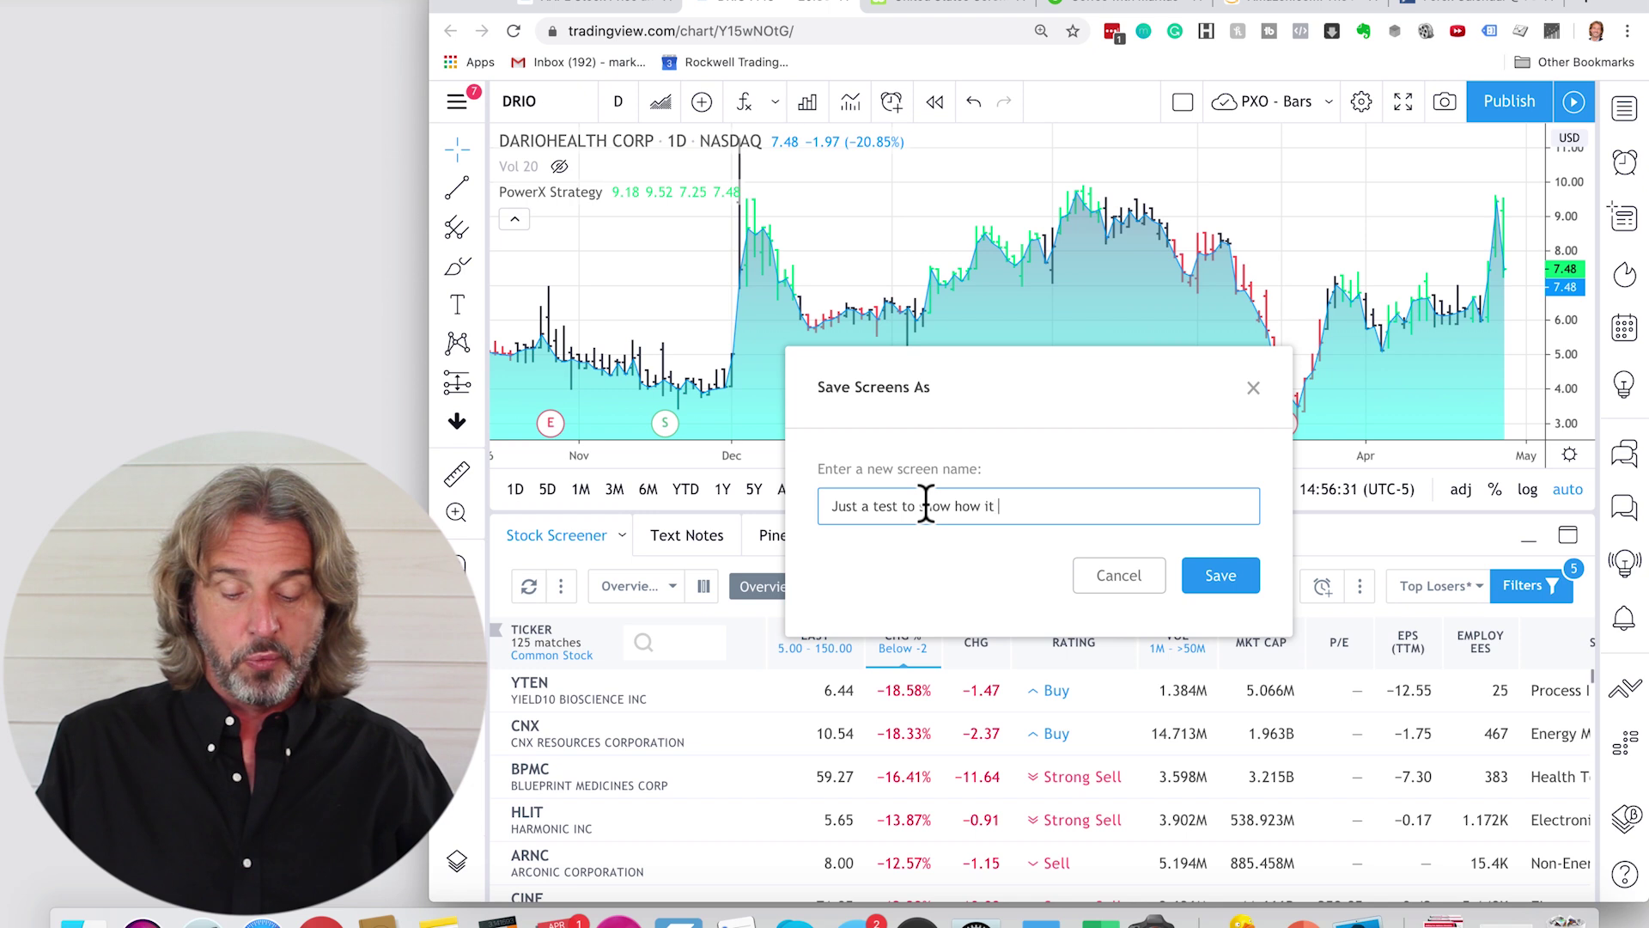
{"action": "type", "text": "works"}
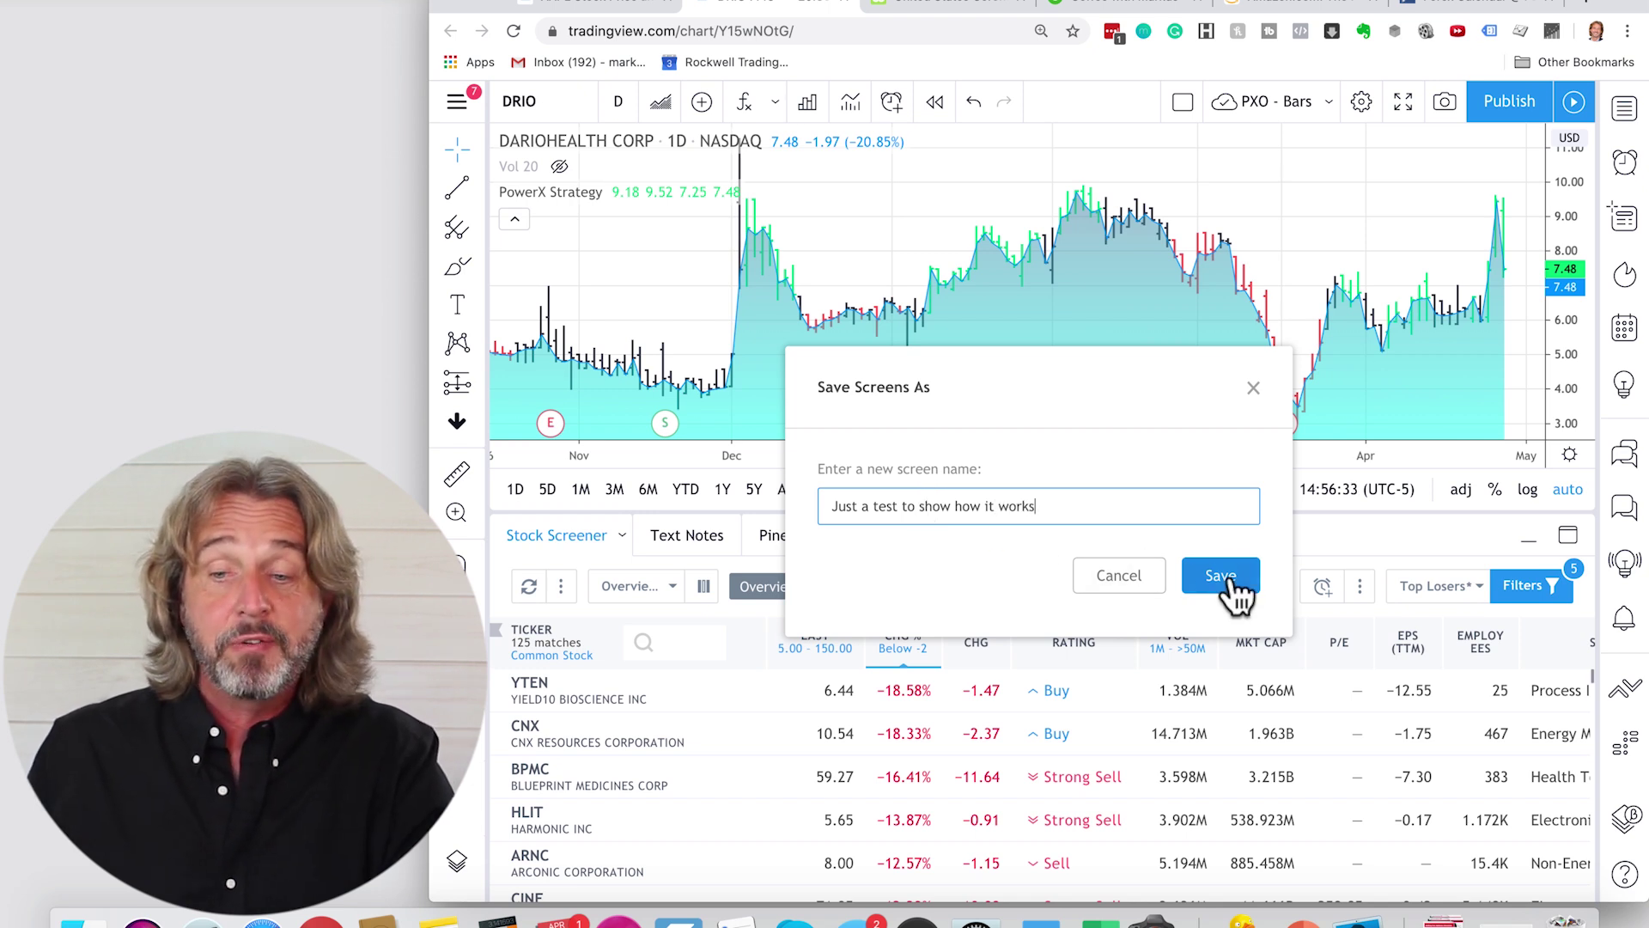
{"action": "left_click", "coordinate": [1220, 576]}
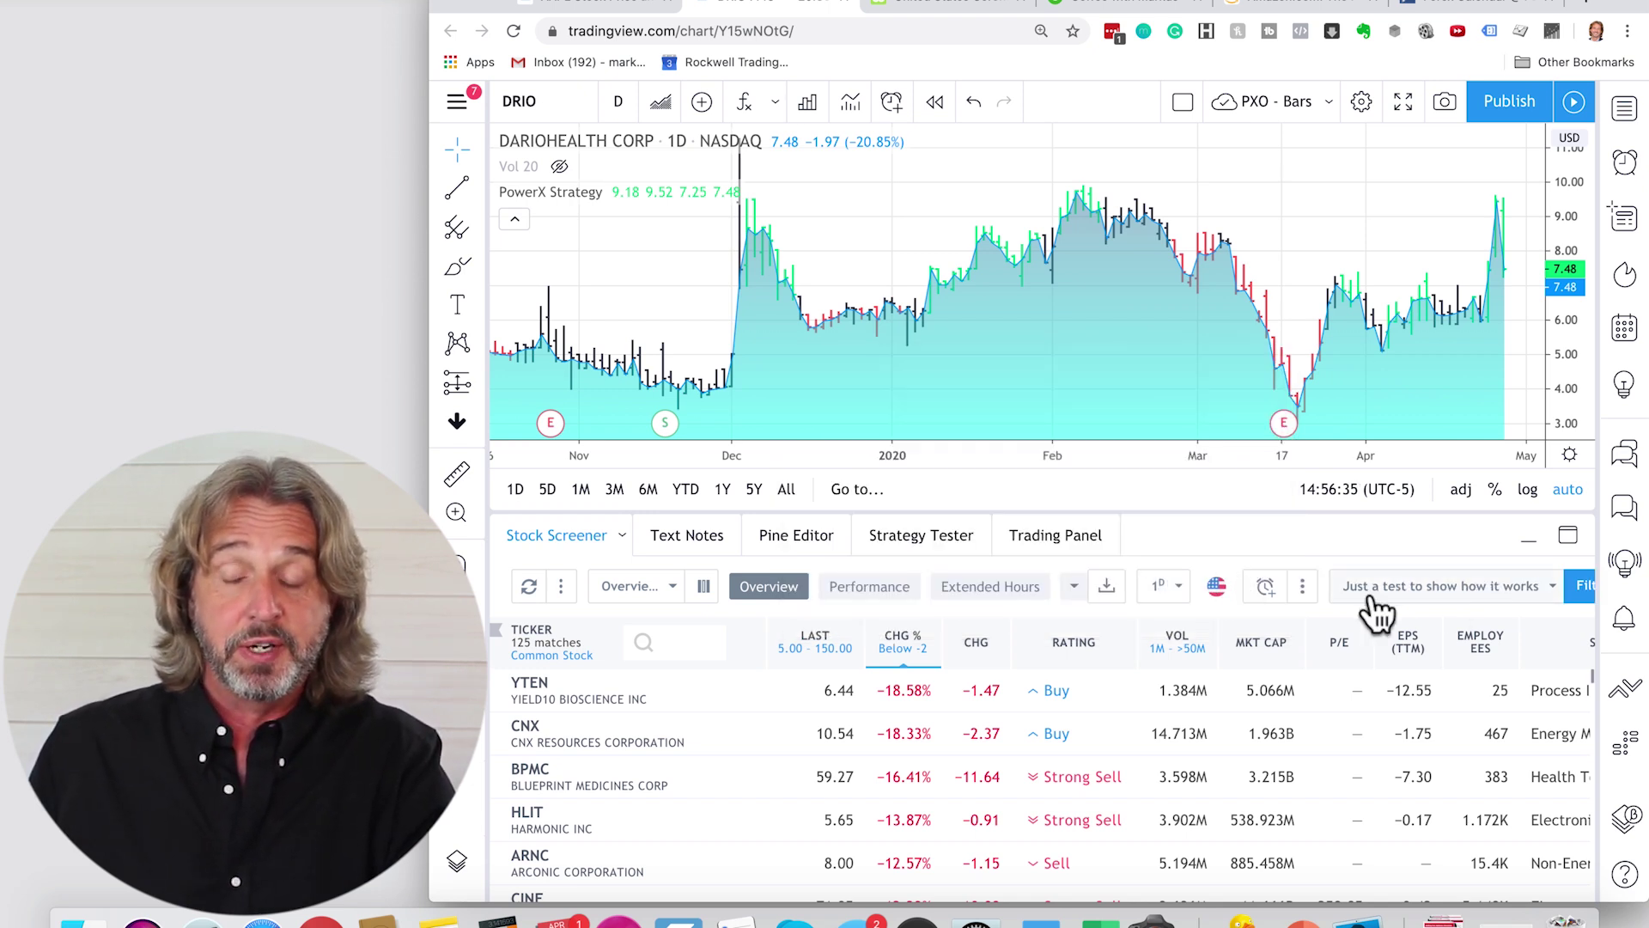
Step: Switch to Volume Leaders, then back to the newly saved custom screen
{"action": "left_click", "coordinate": [1422, 587]}
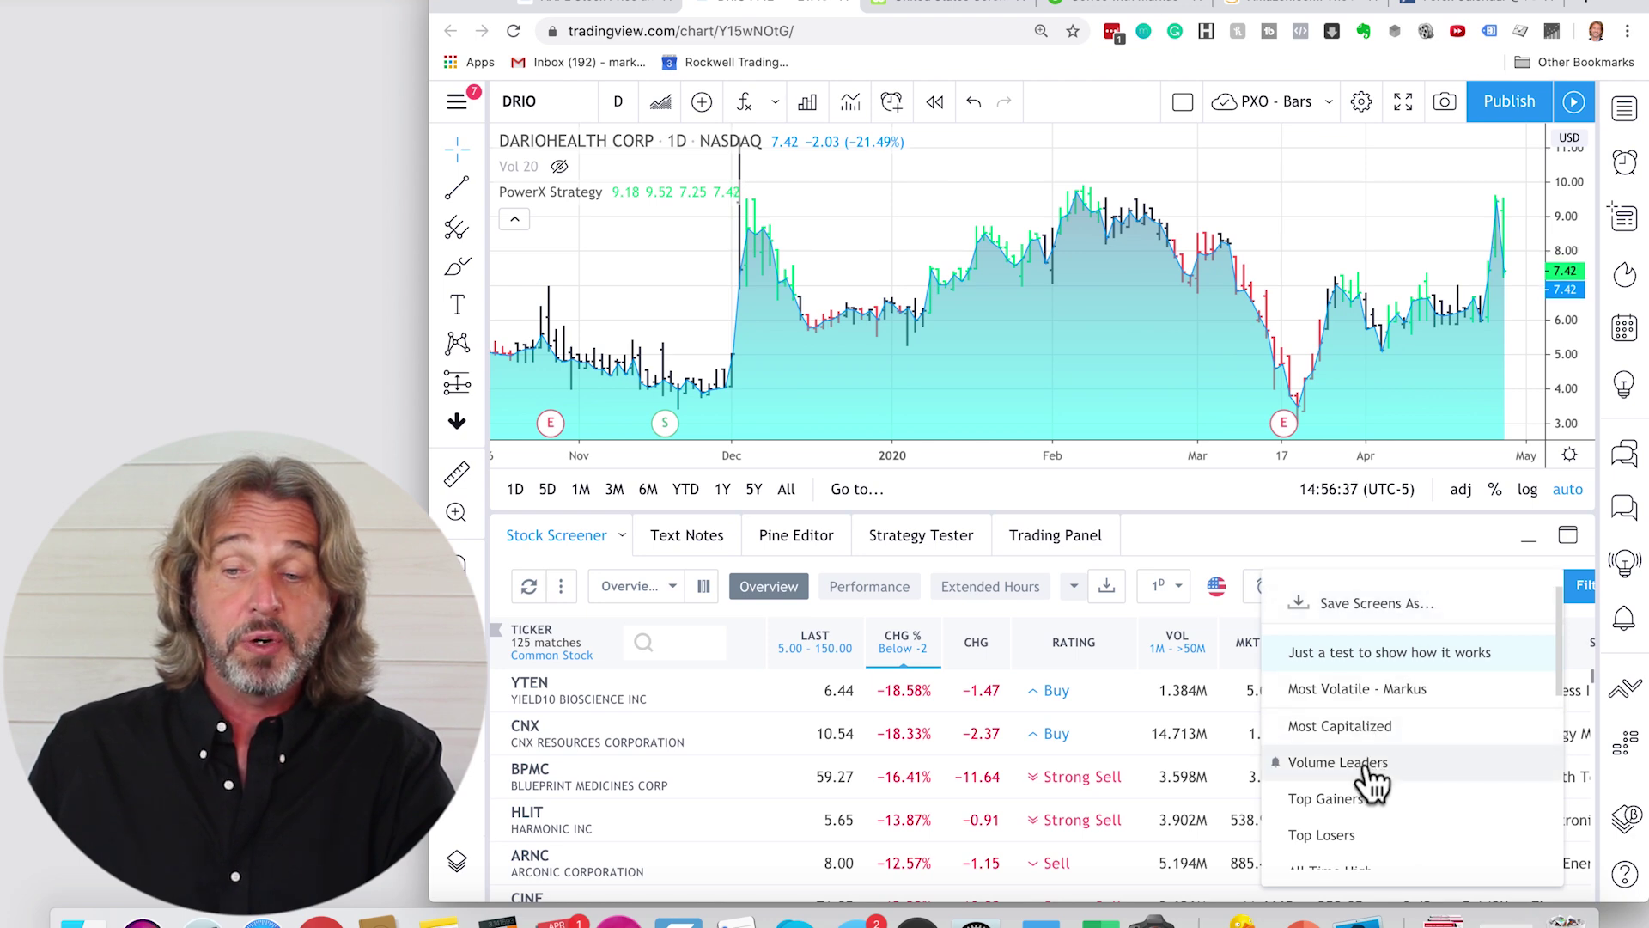
{"action": "left_click", "coordinate": [1340, 762]}
{"action": "left_click", "coordinate": [1401, 588]}
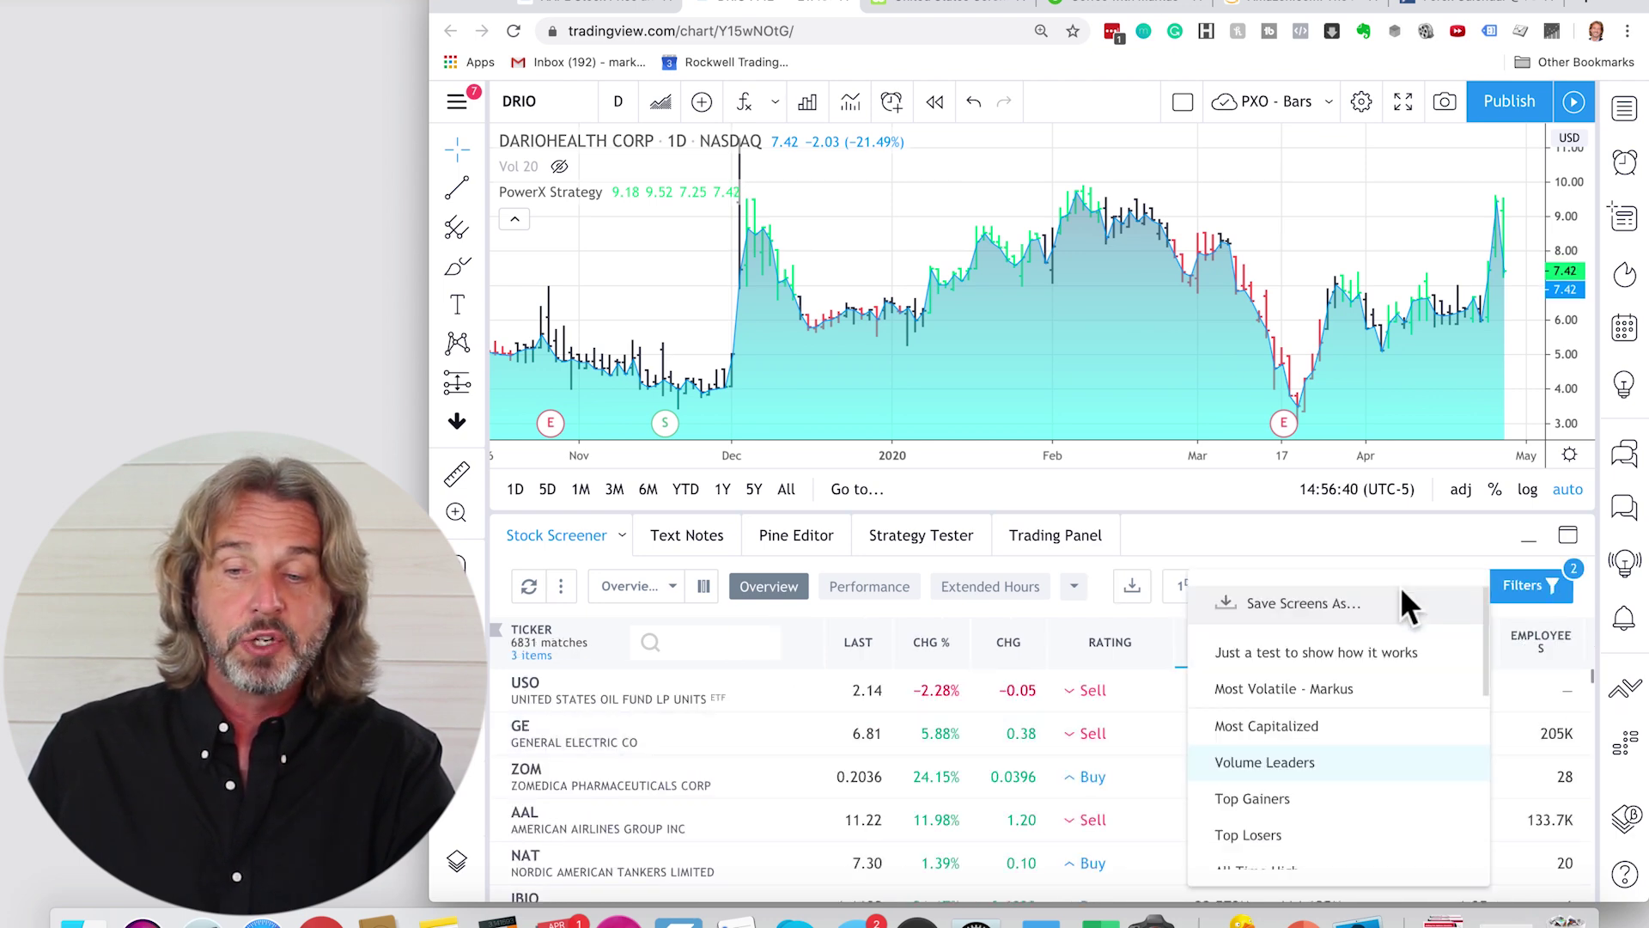
{"action": "left_click", "coordinate": [1304, 654]}
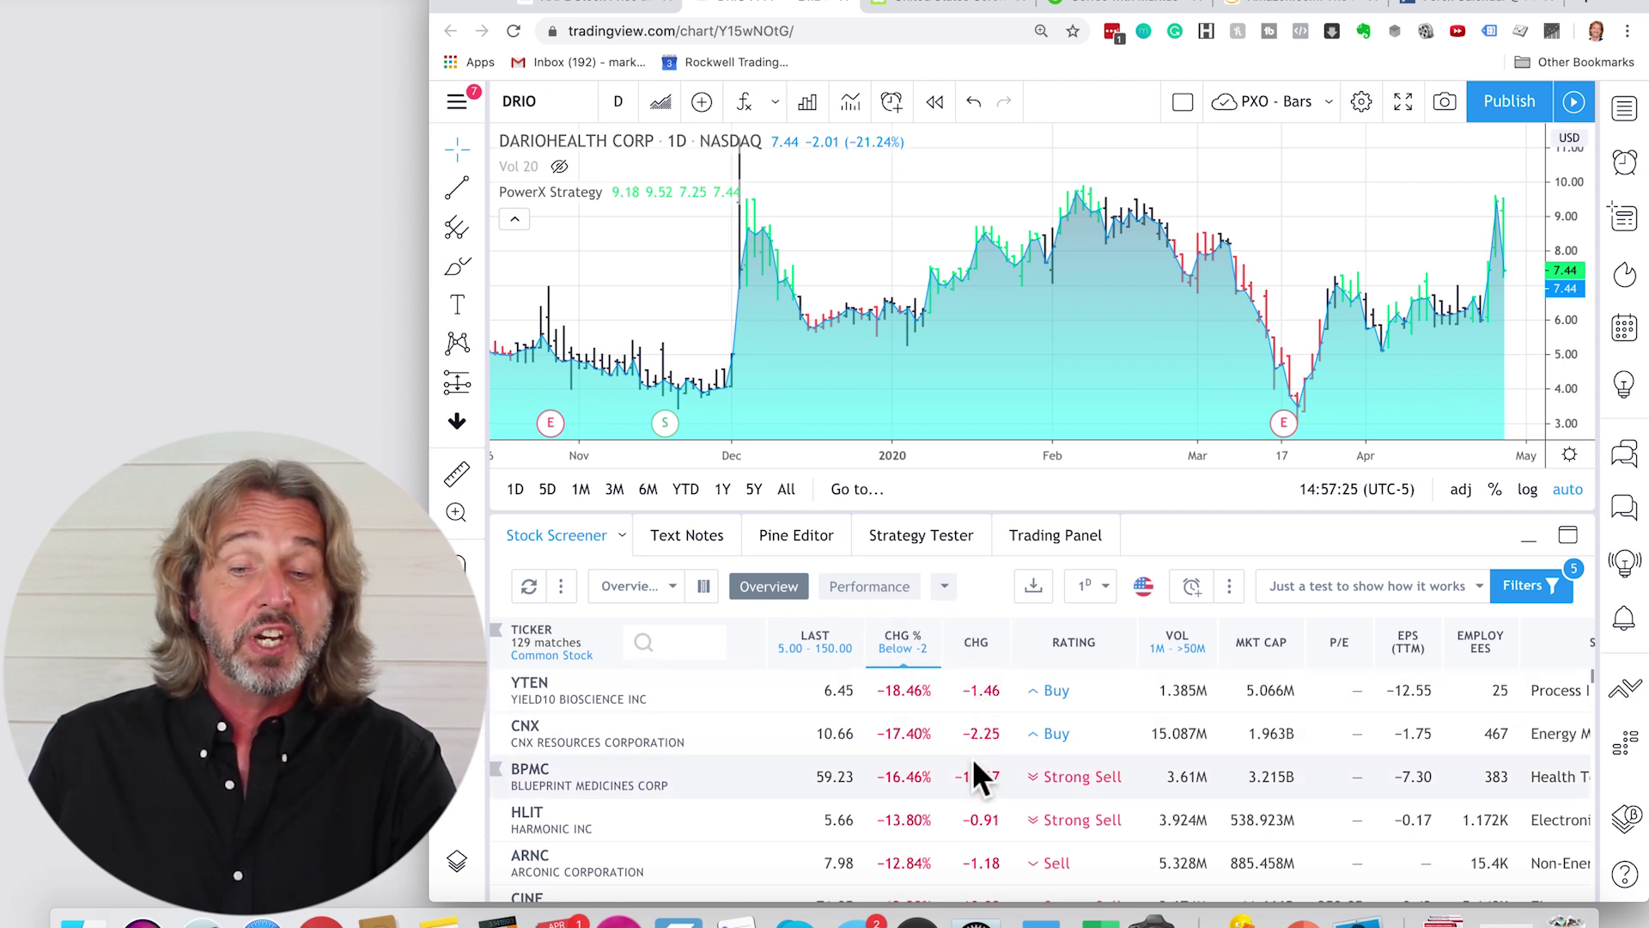
{"action": "mouse_move", "coordinate": [904, 643]}
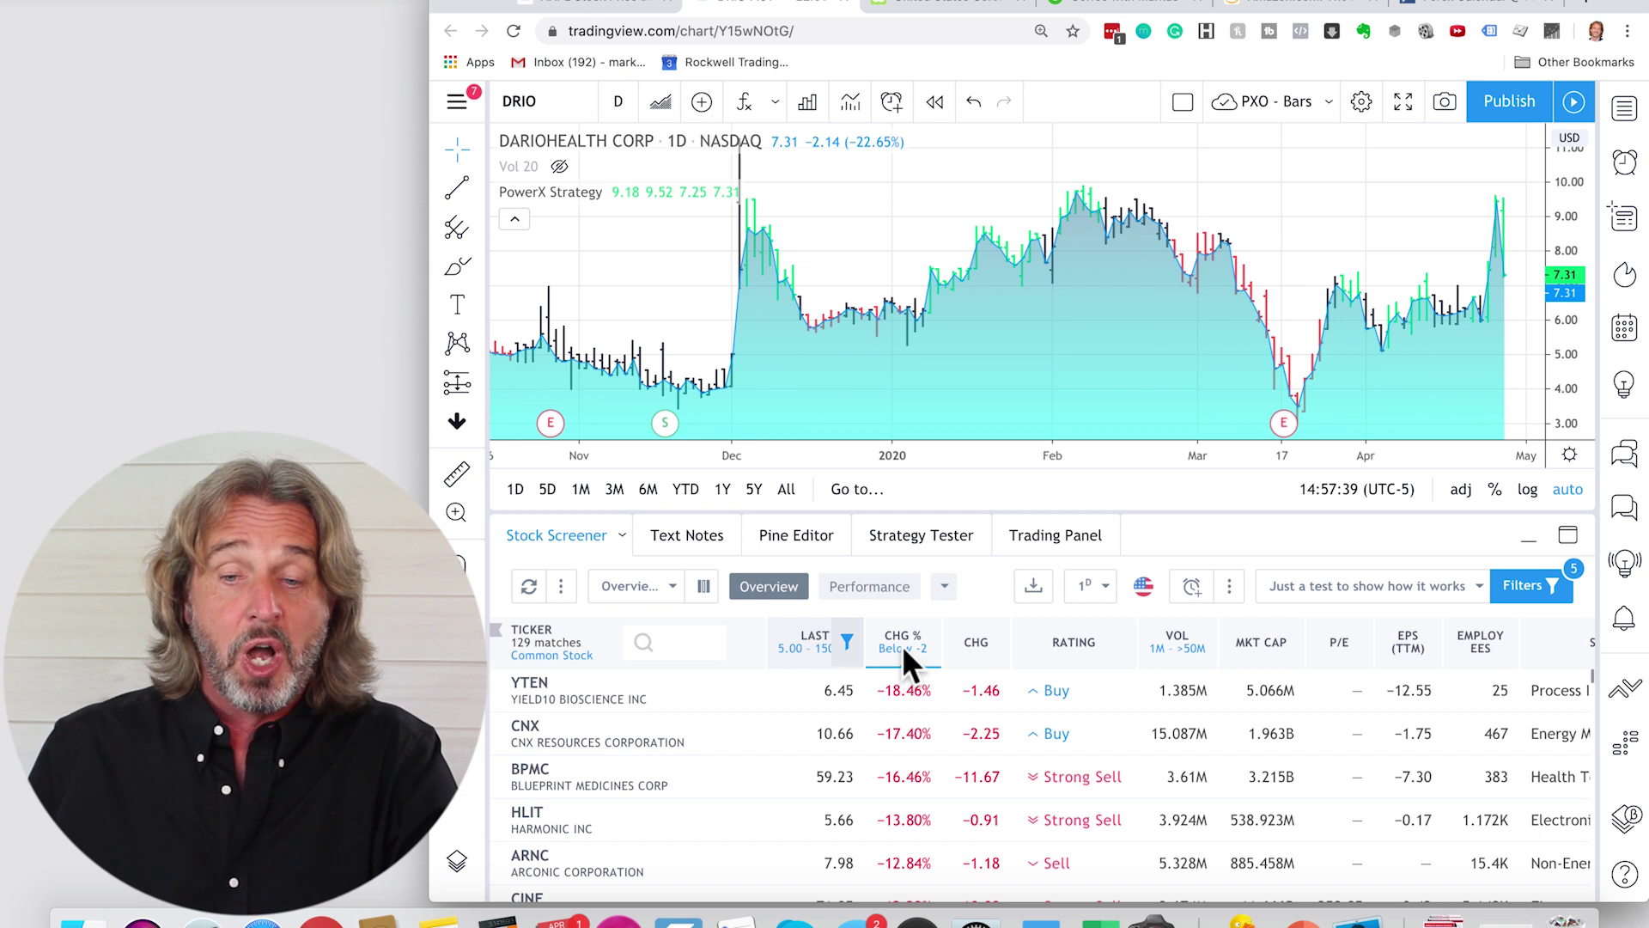
Step: Remove the CHG, RATING and Volume columns from the screener table
{"action": "right_click", "coordinate": [967, 640]}
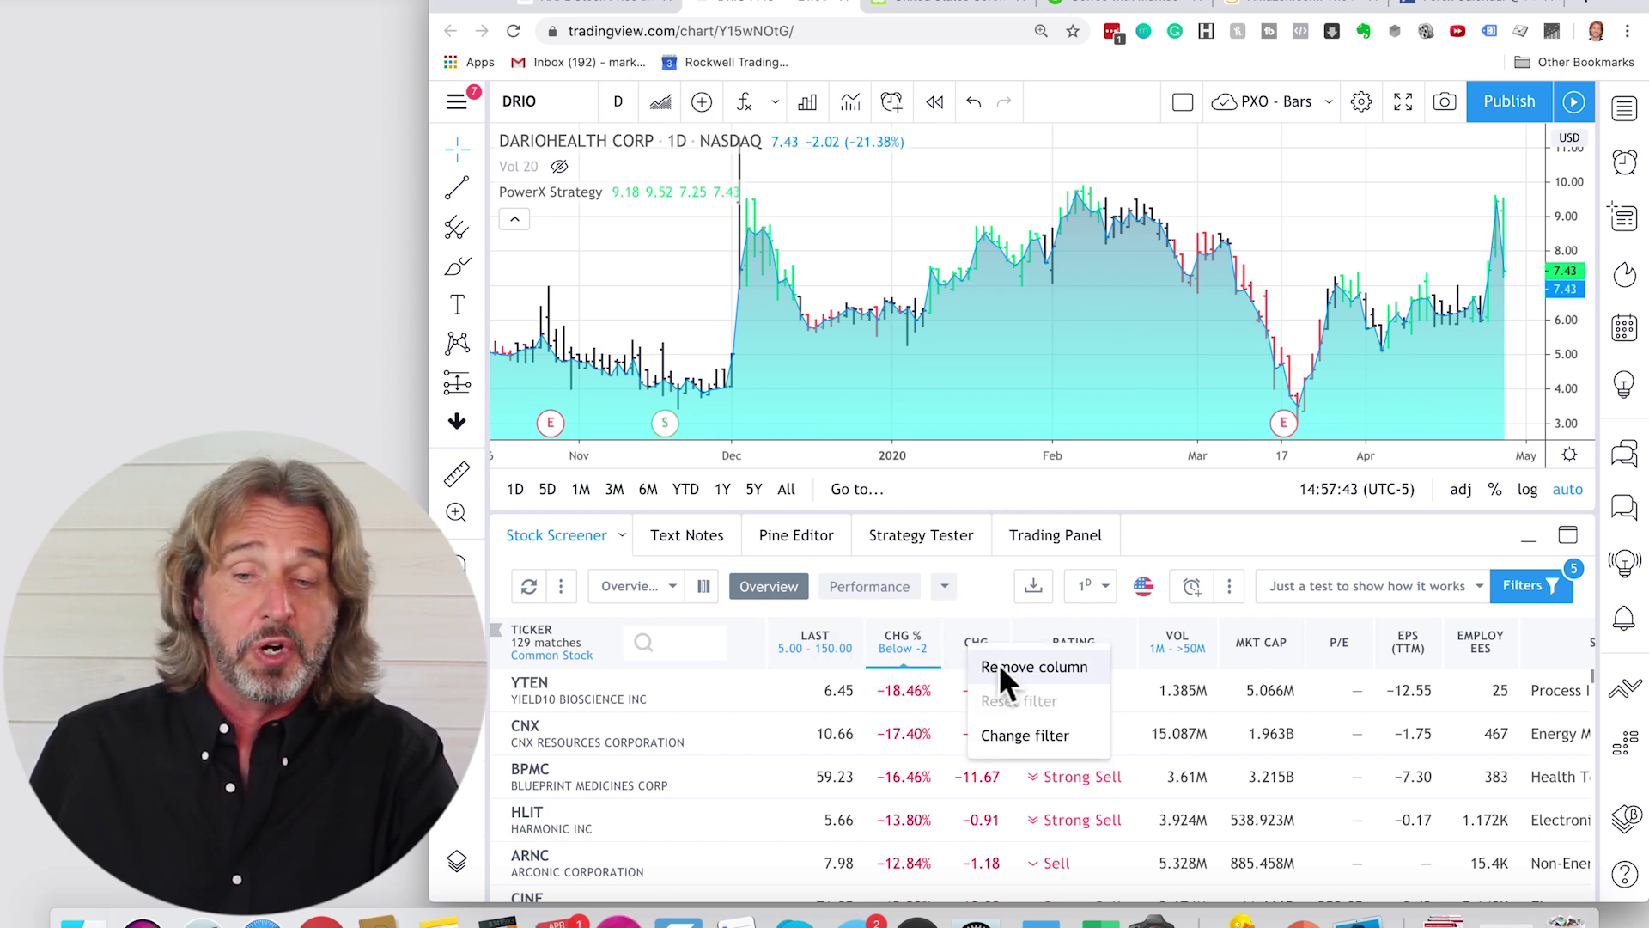
{"action": "left_click", "coordinate": [987, 596]}
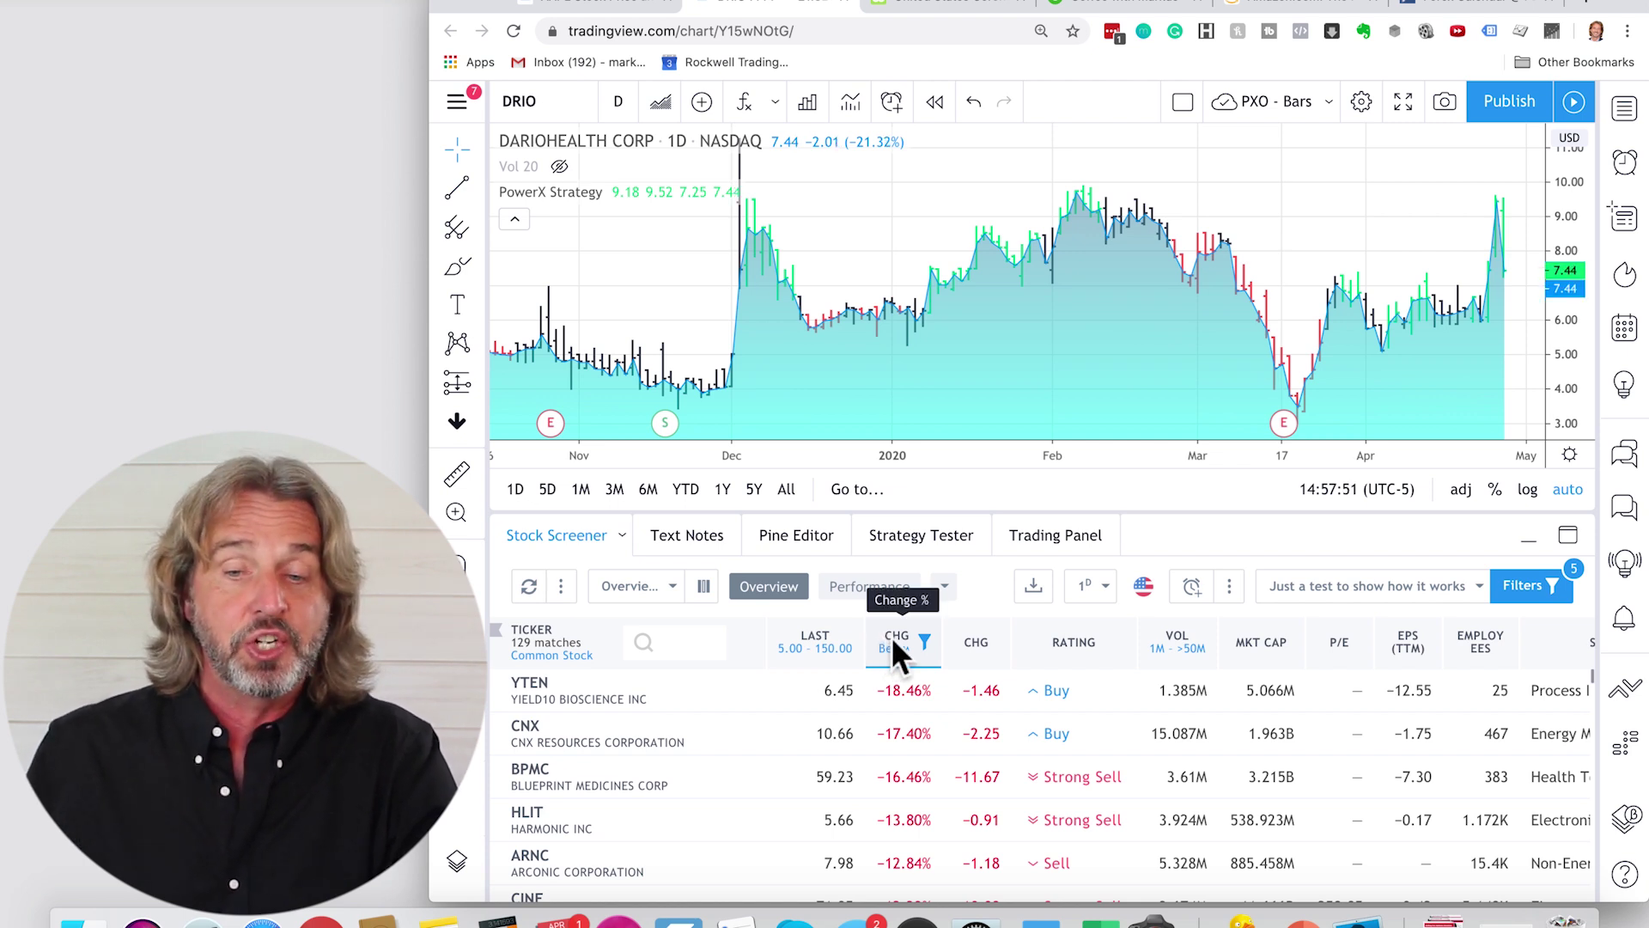
{"action": "right_click", "coordinate": [968, 636]}
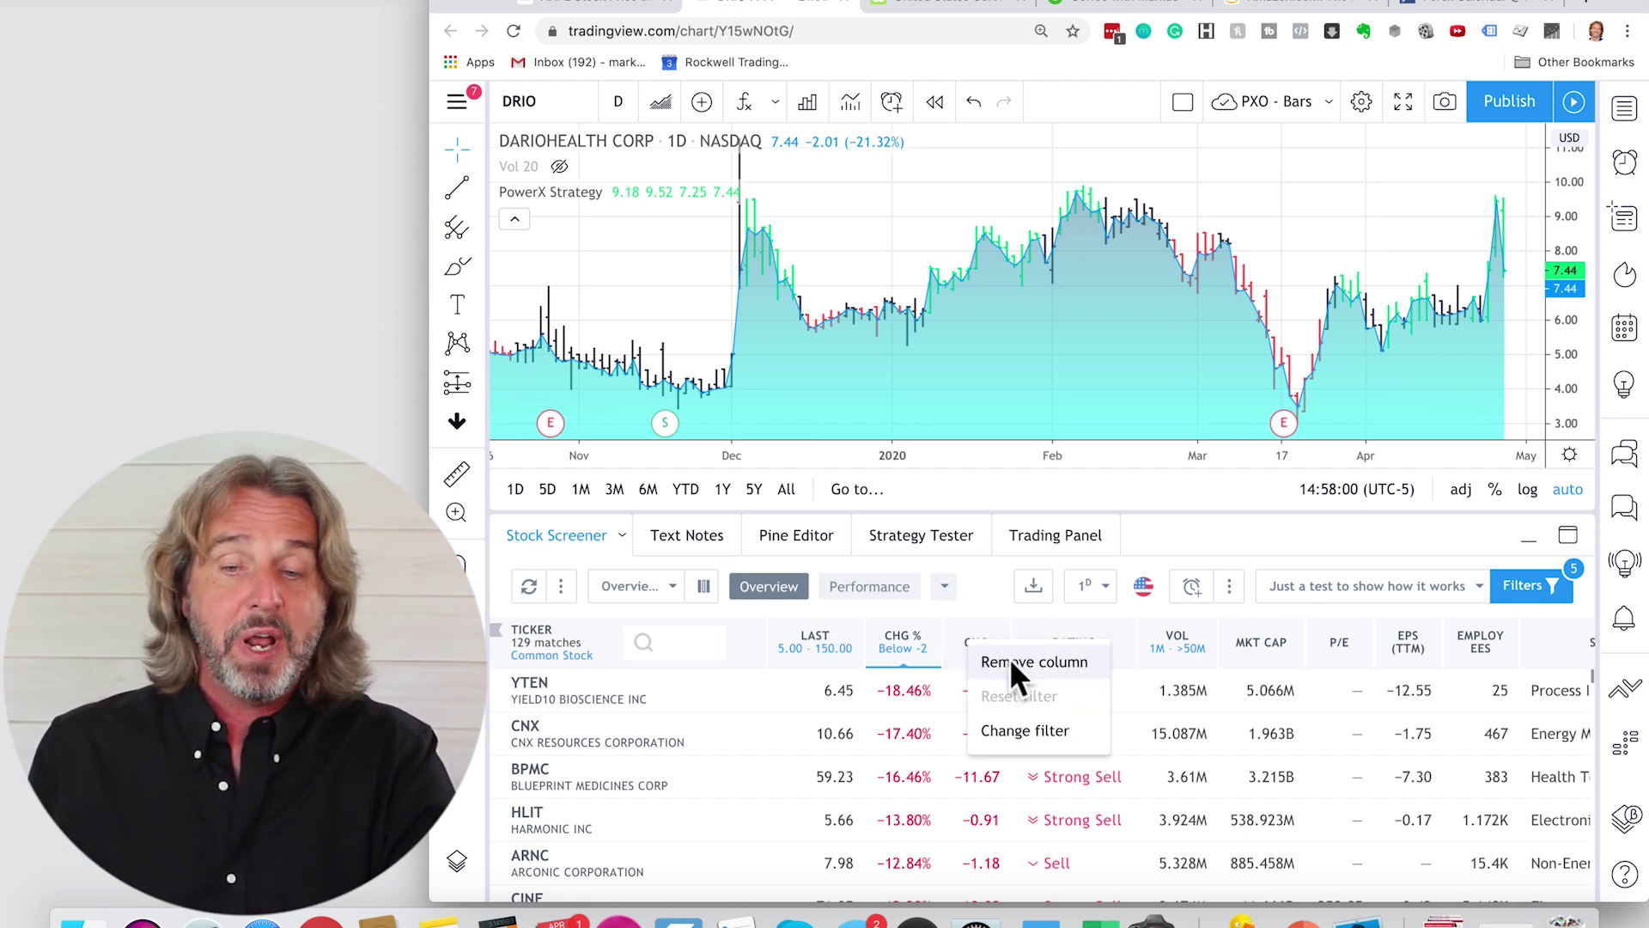
{"action": "left_click", "coordinate": [1009, 661]}
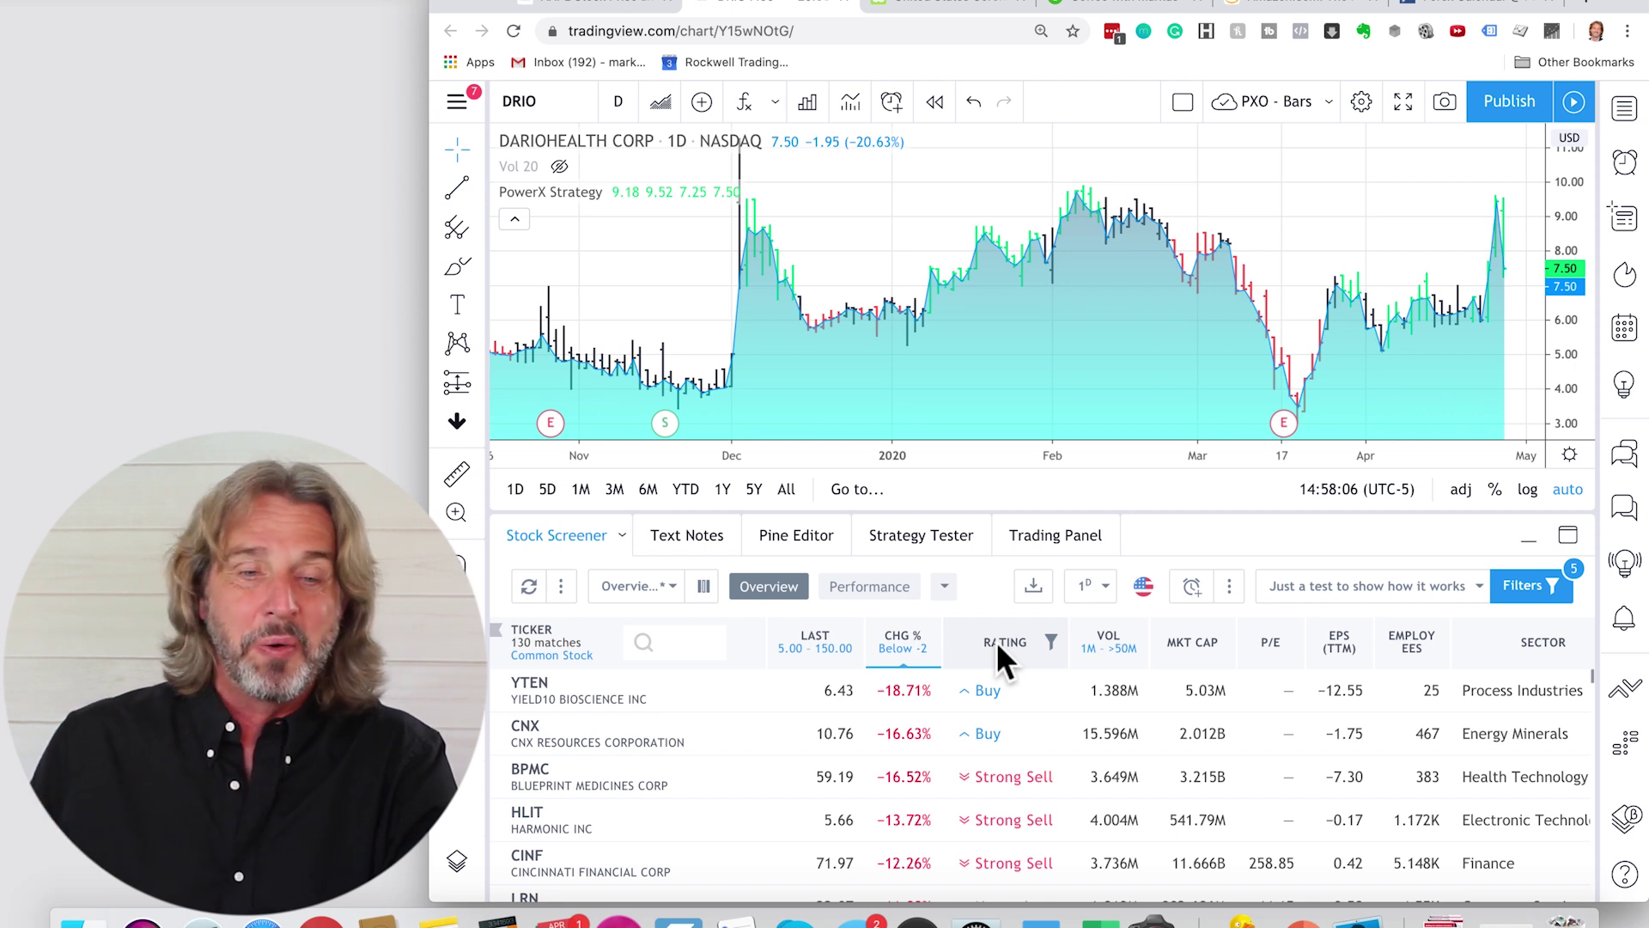
{"action": "right_click", "coordinate": [996, 641]}
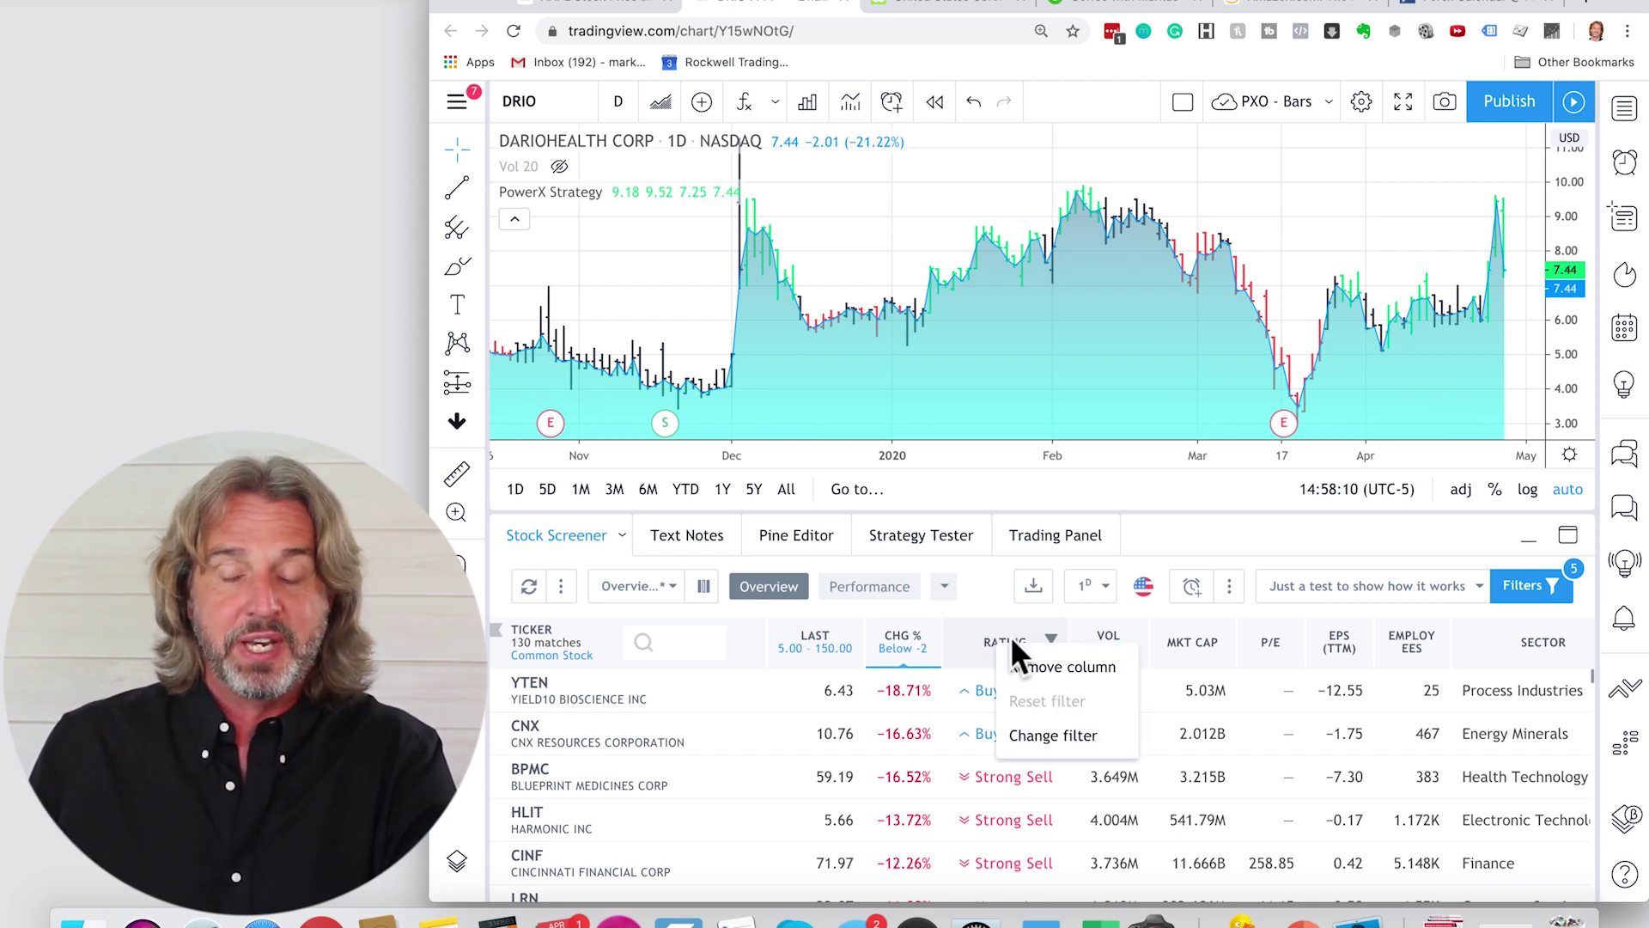
{"action": "left_click", "coordinate": [1043, 666]}
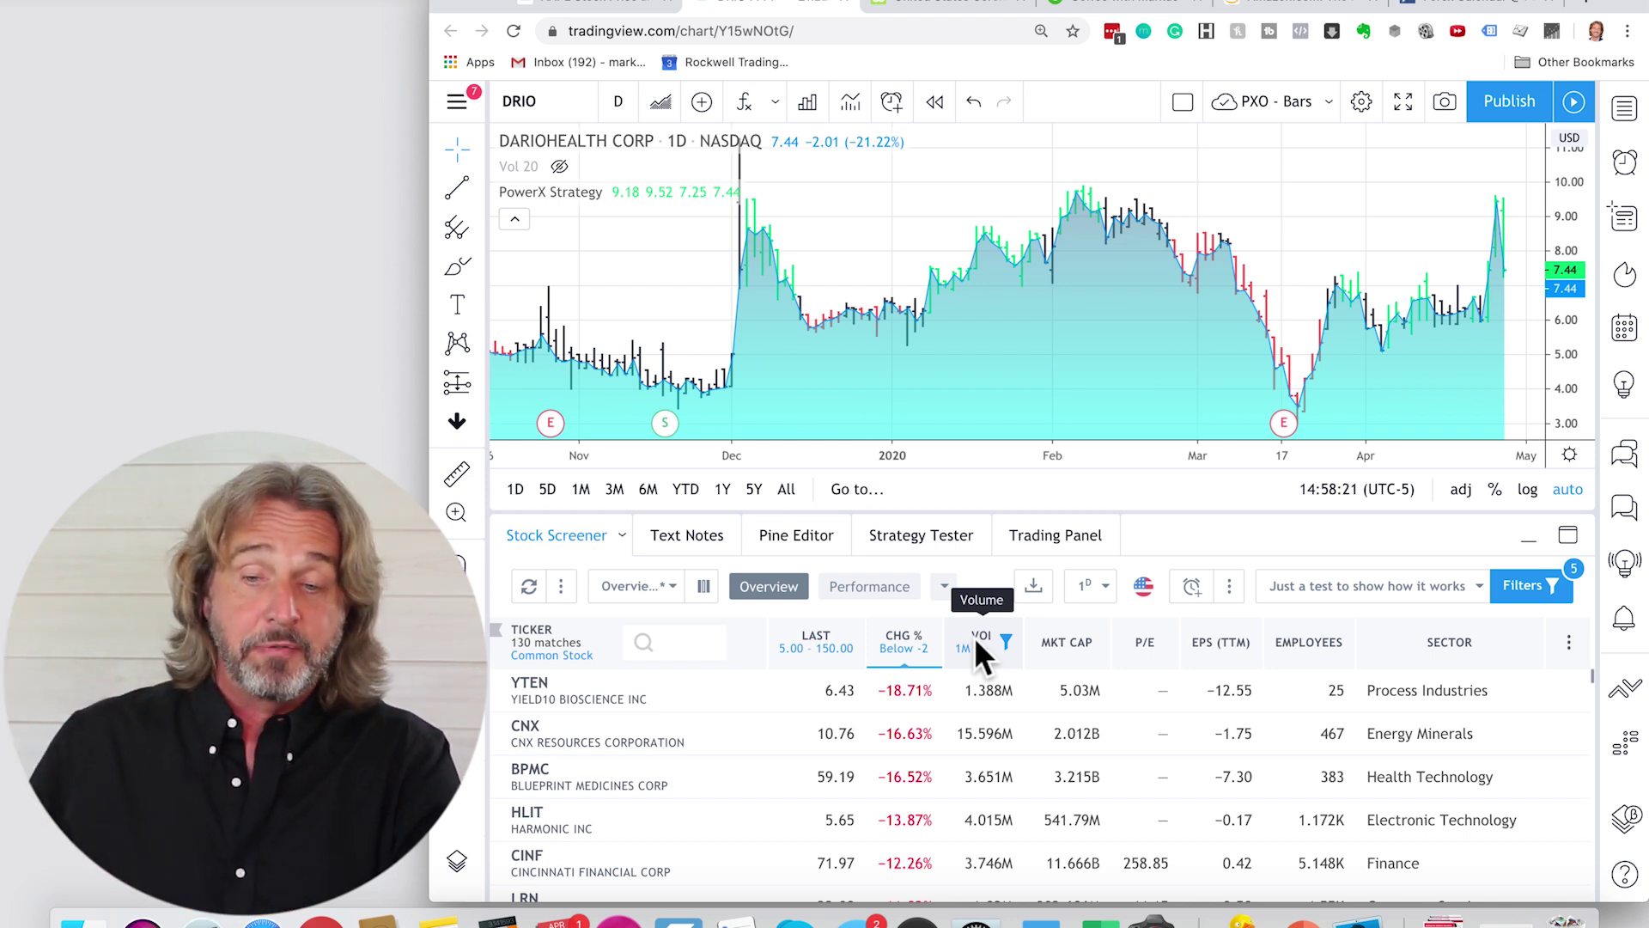
{"action": "right_click", "coordinate": [974, 637]}
{"action": "left_click", "coordinate": [1011, 658]}
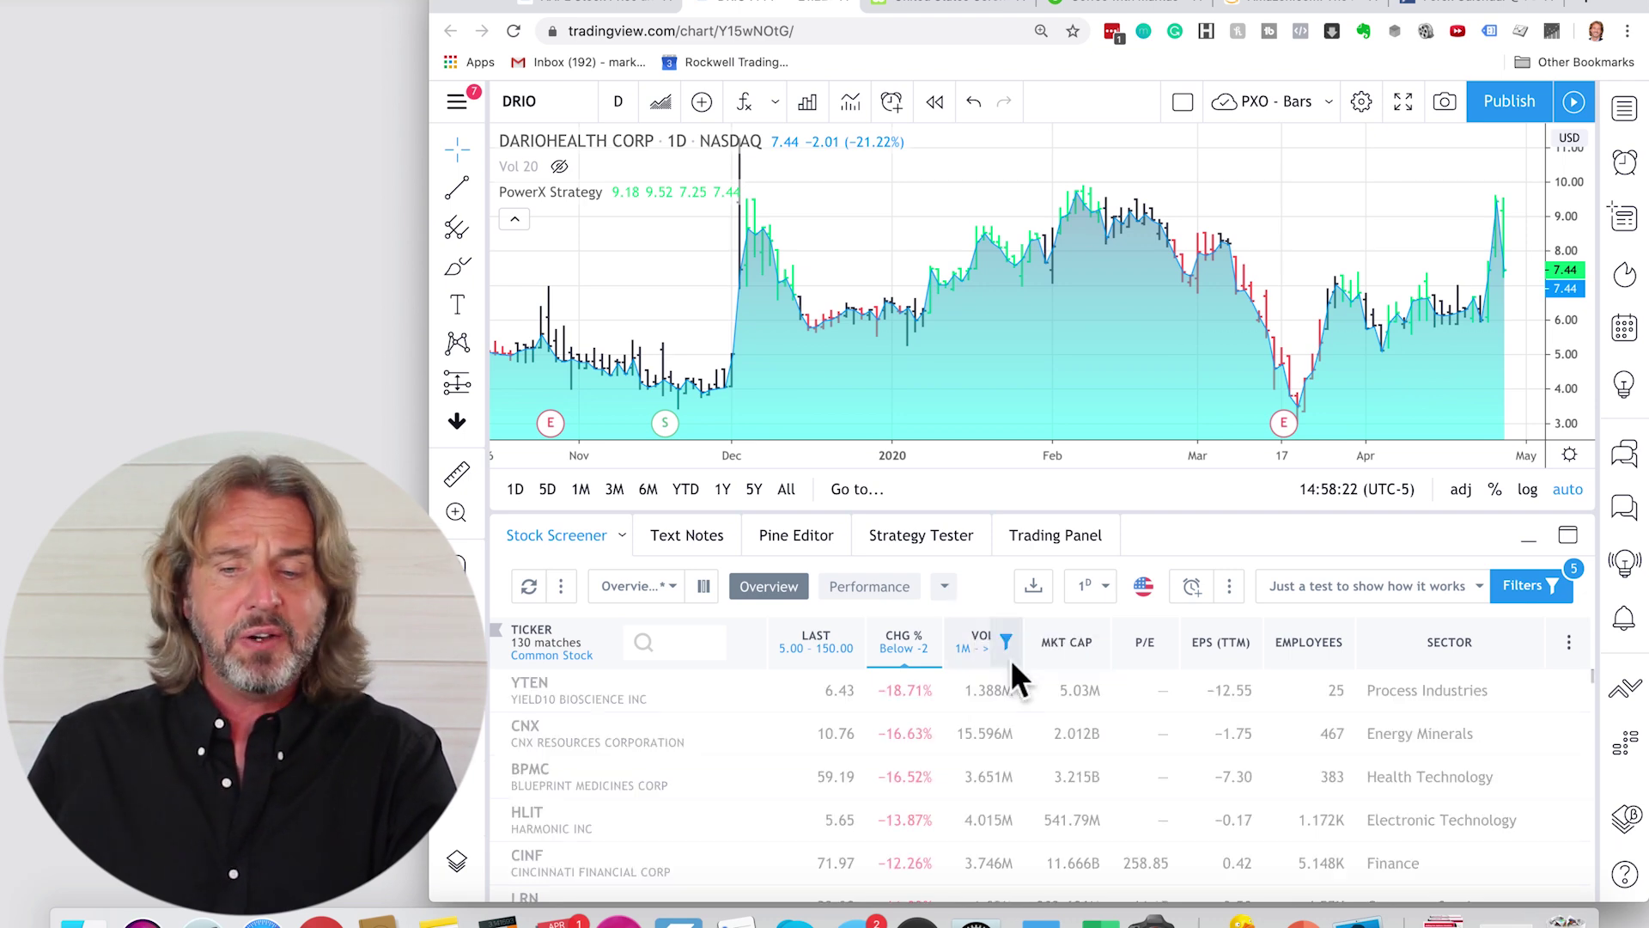
Step: Remove the MKT CAP, P/E, EPS (TTM) and EMPLOYEES columns
{"action": "right_click", "coordinate": [1012, 646]}
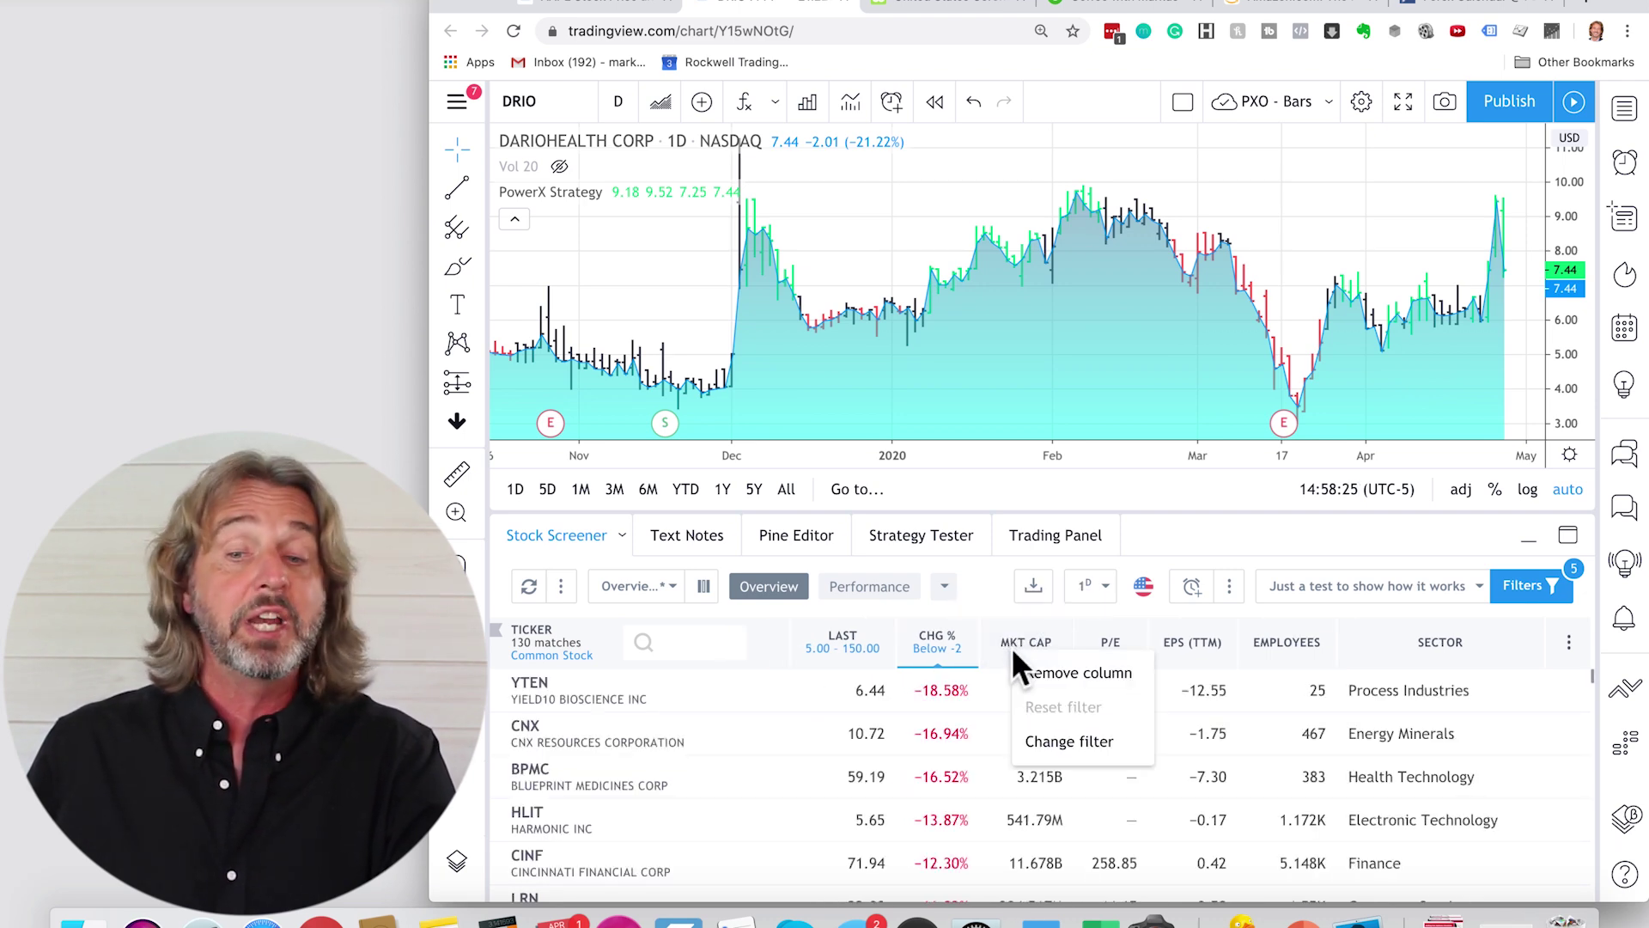
{"action": "left_click", "coordinate": [1052, 669]}
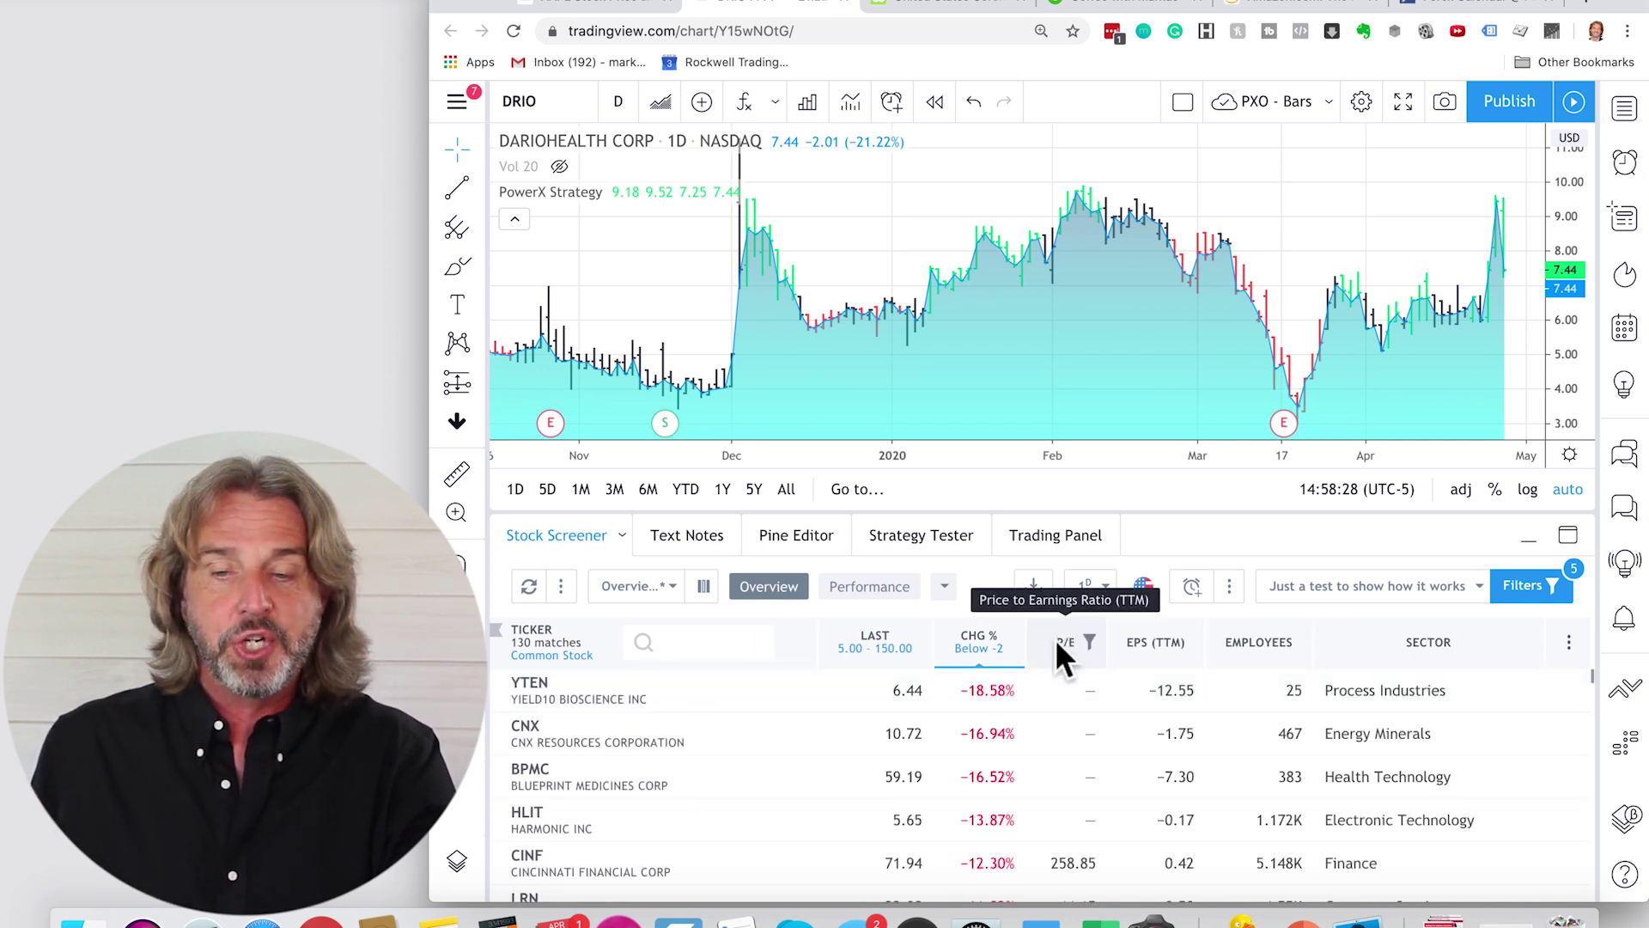
{"action": "right_click", "coordinate": [1055, 639]}
{"action": "left_click", "coordinate": [1091, 669]}
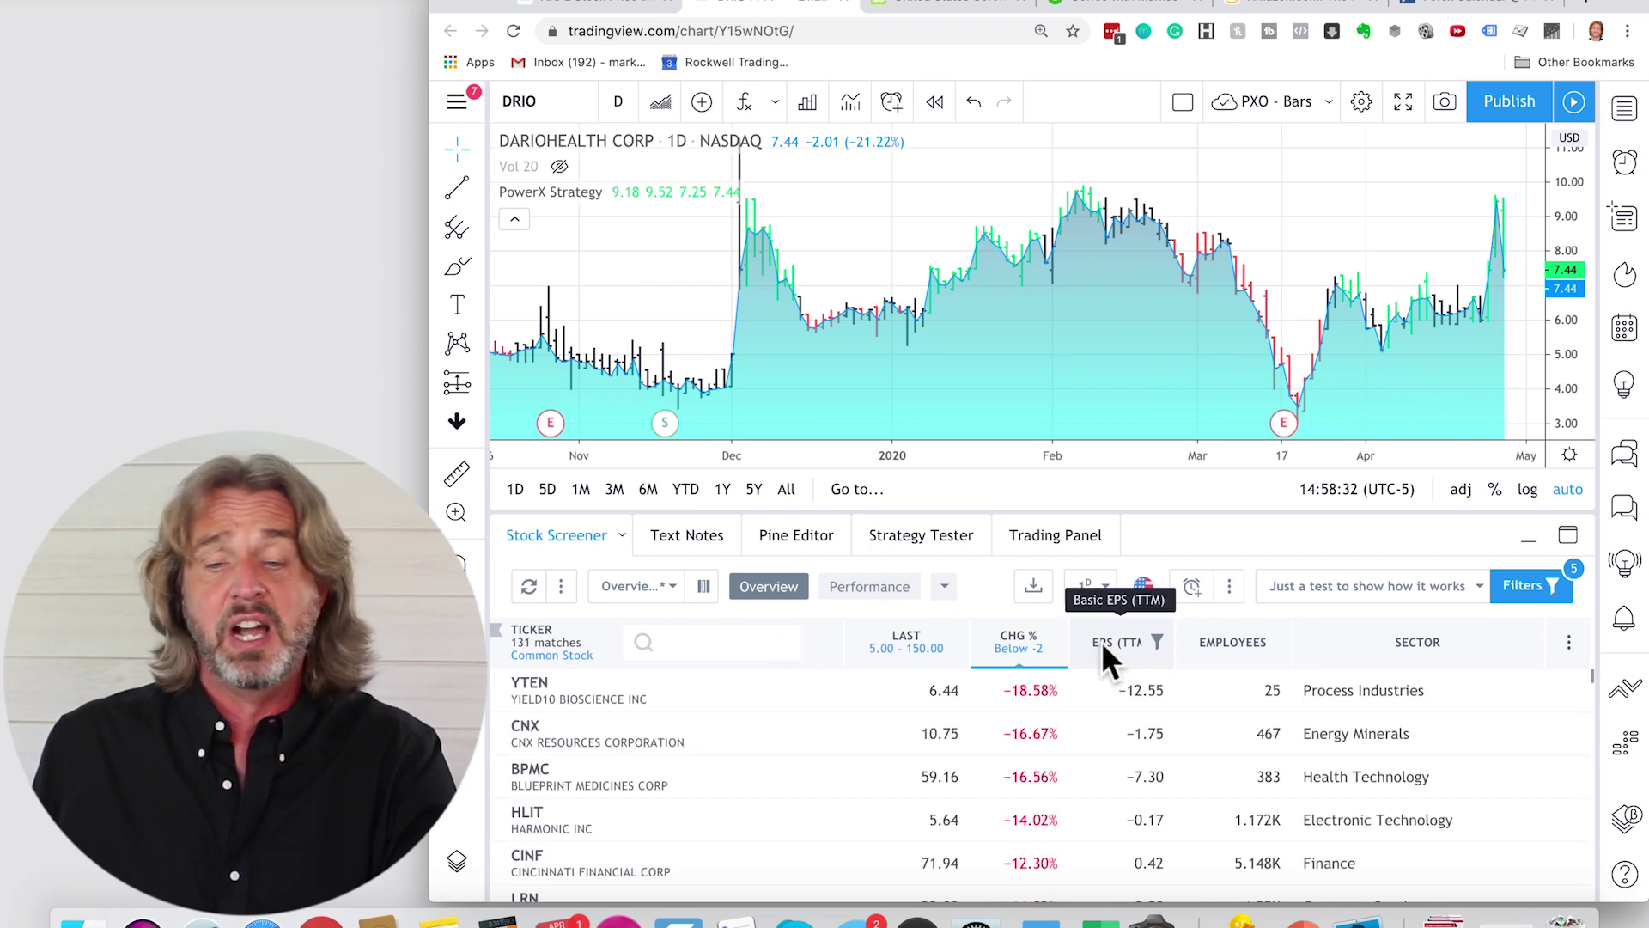
{"action": "right_click", "coordinate": [1102, 641]}
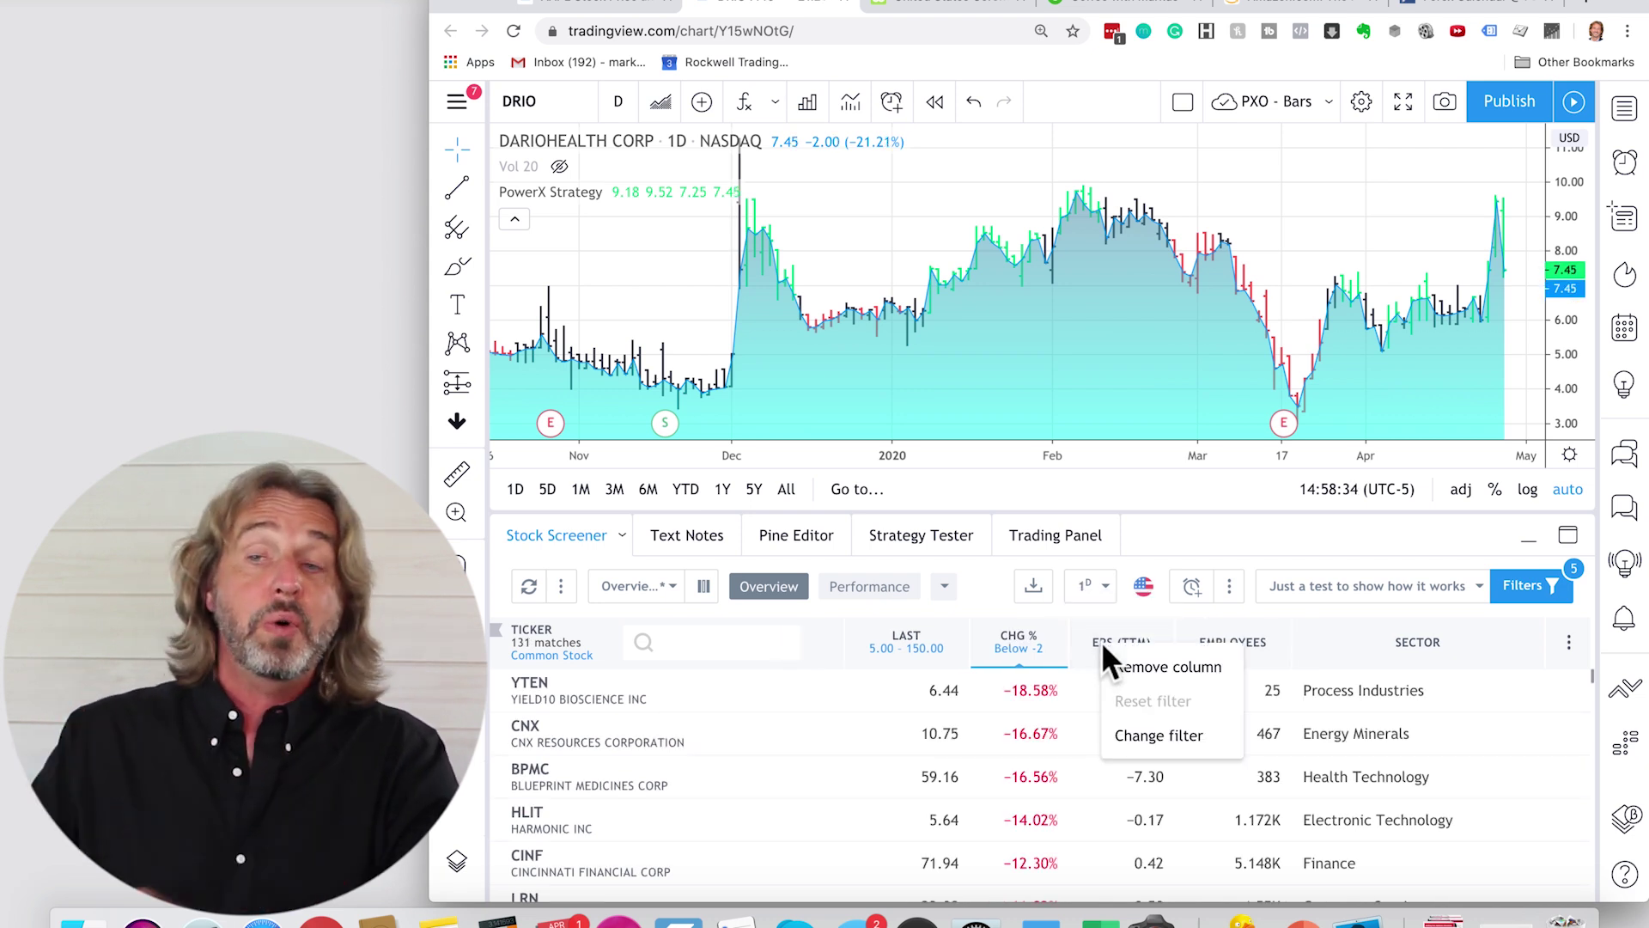
{"action": "left_click", "coordinate": [1148, 669]}
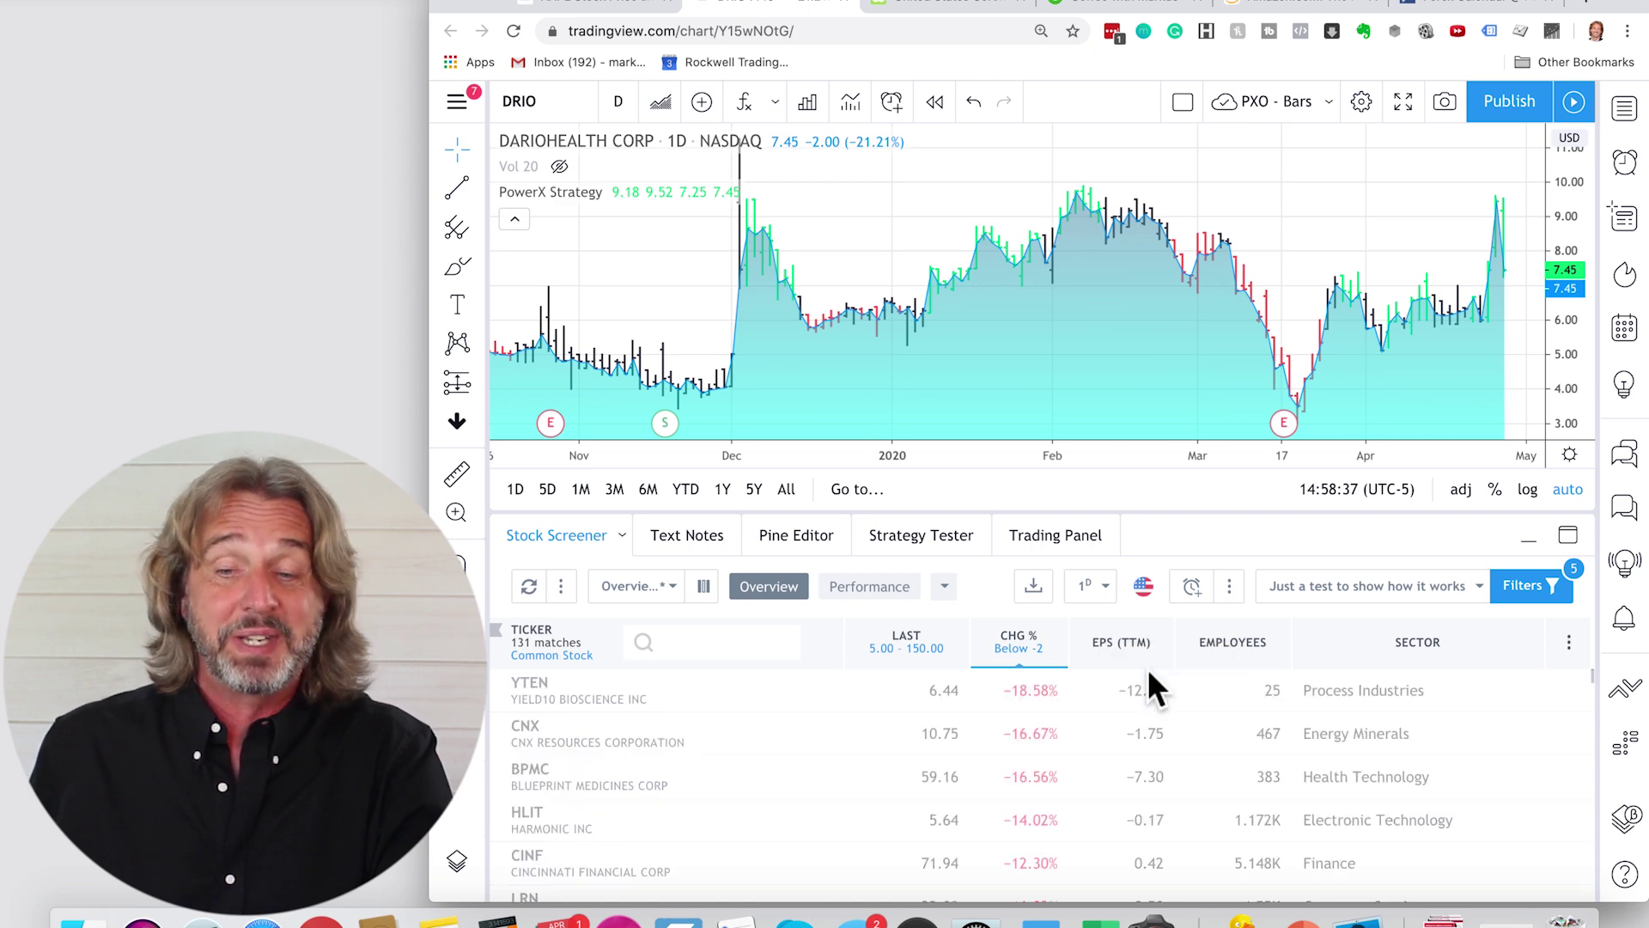
{"action": "right_click", "coordinate": [1186, 640]}
{"action": "left_click", "coordinate": [1211, 663]}
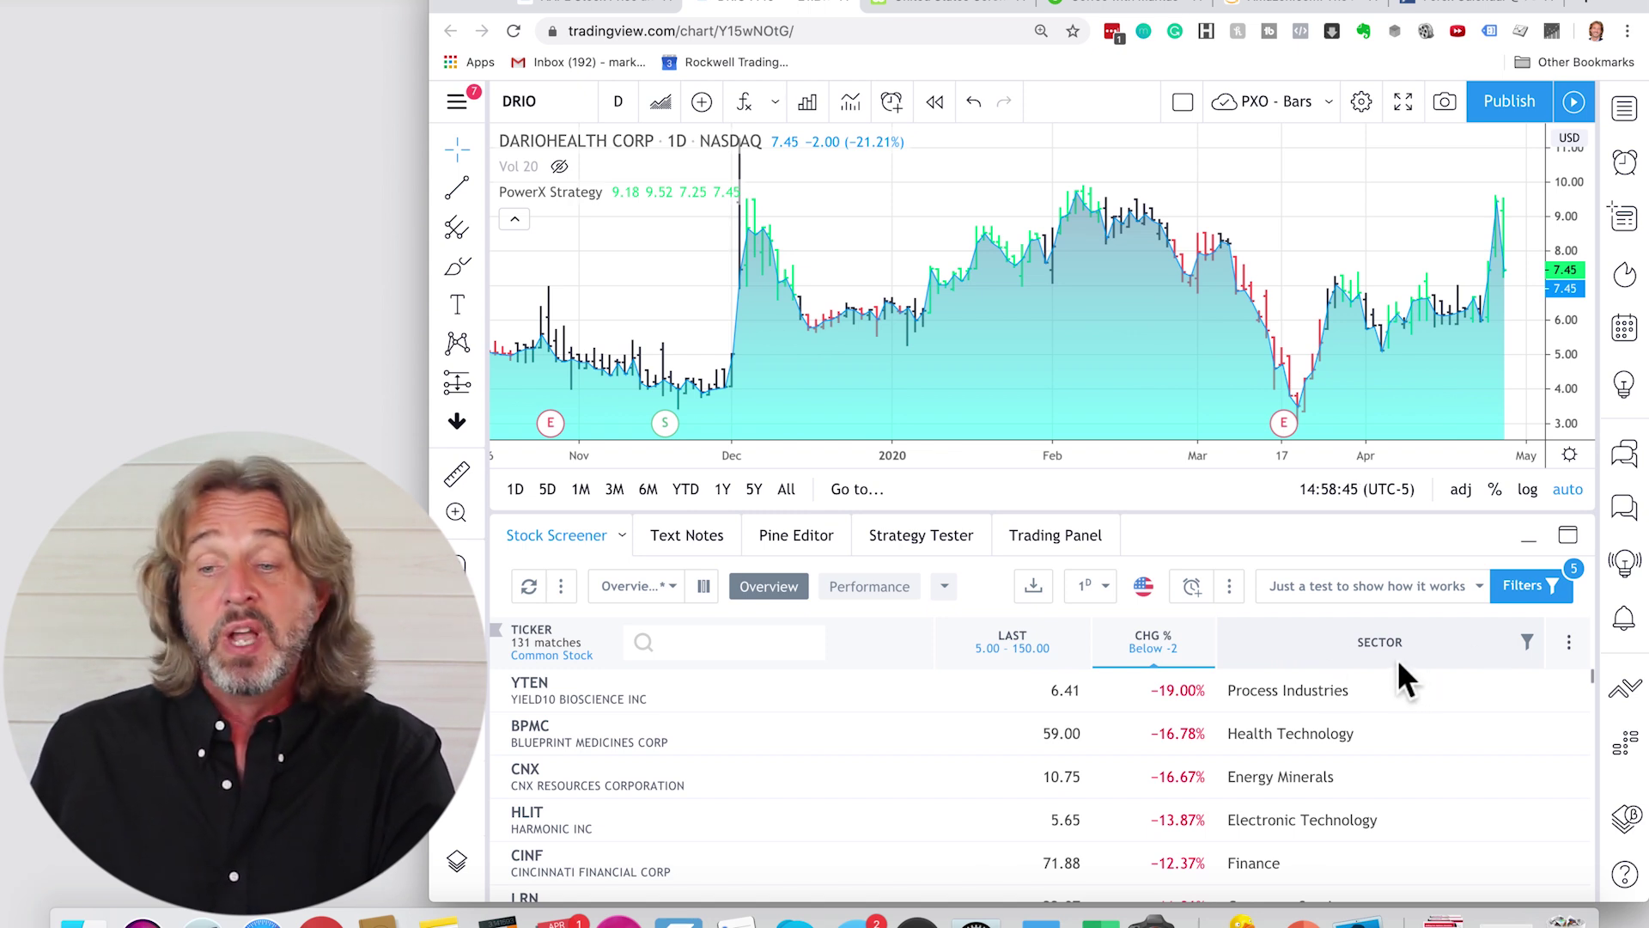
{"action": "left_click", "coordinate": [1568, 642]}
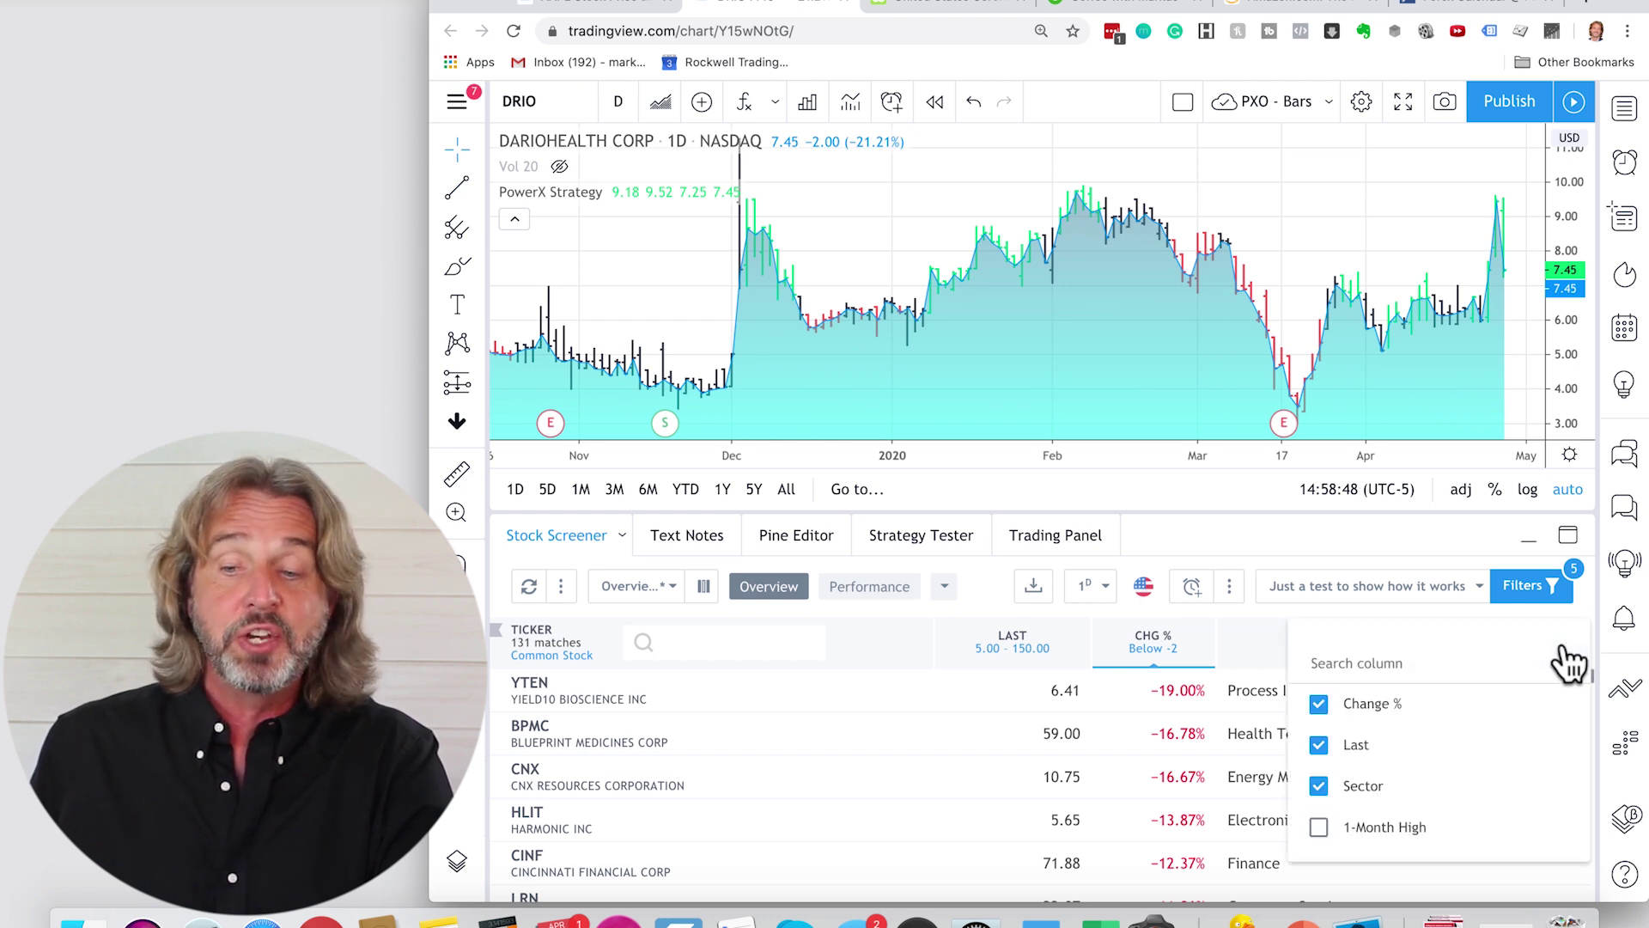
{"action": "scroll", "coordinate": [1501, 734], "scroll_direction": "down", "scroll_amount": 2}
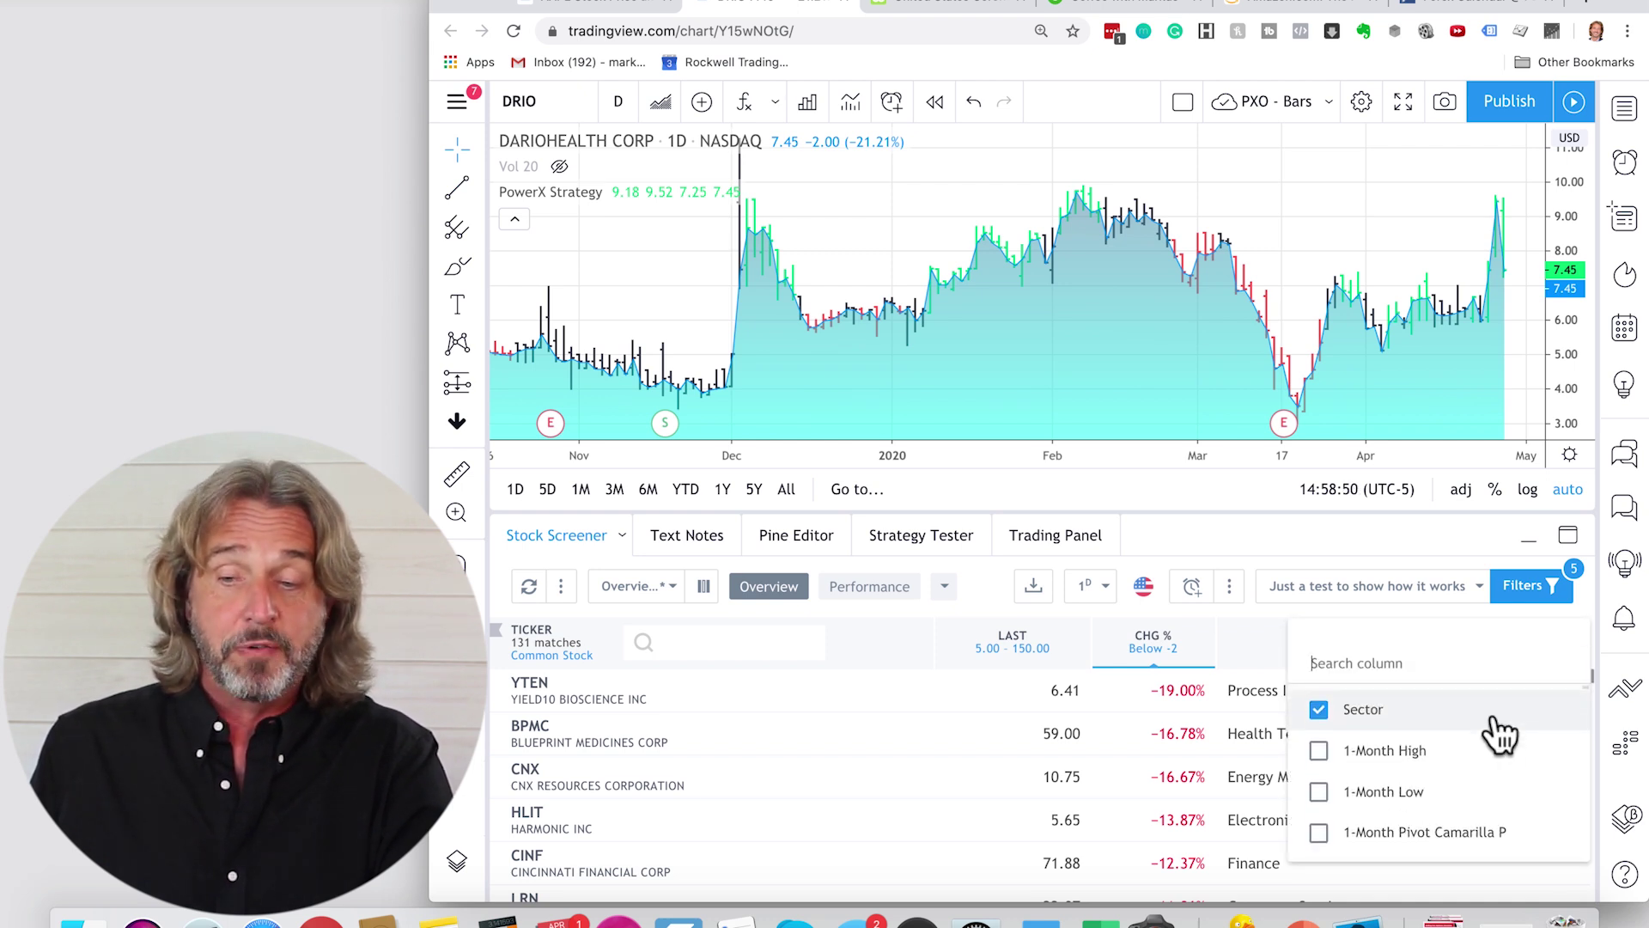
{"action": "scroll", "coordinate": [1501, 734], "scroll_direction": "down", "scroll_amount": 2}
{"action": "scroll", "coordinate": [1501, 734], "scroll_direction": "down", "scroll_amount": 2}
{"action": "scroll", "coordinate": [1501, 734], "scroll_direction": "down", "scroll_amount": 2}
{"action": "scroll", "coordinate": [1501, 735], "scroll_direction": "down", "scroll_amount": 2}
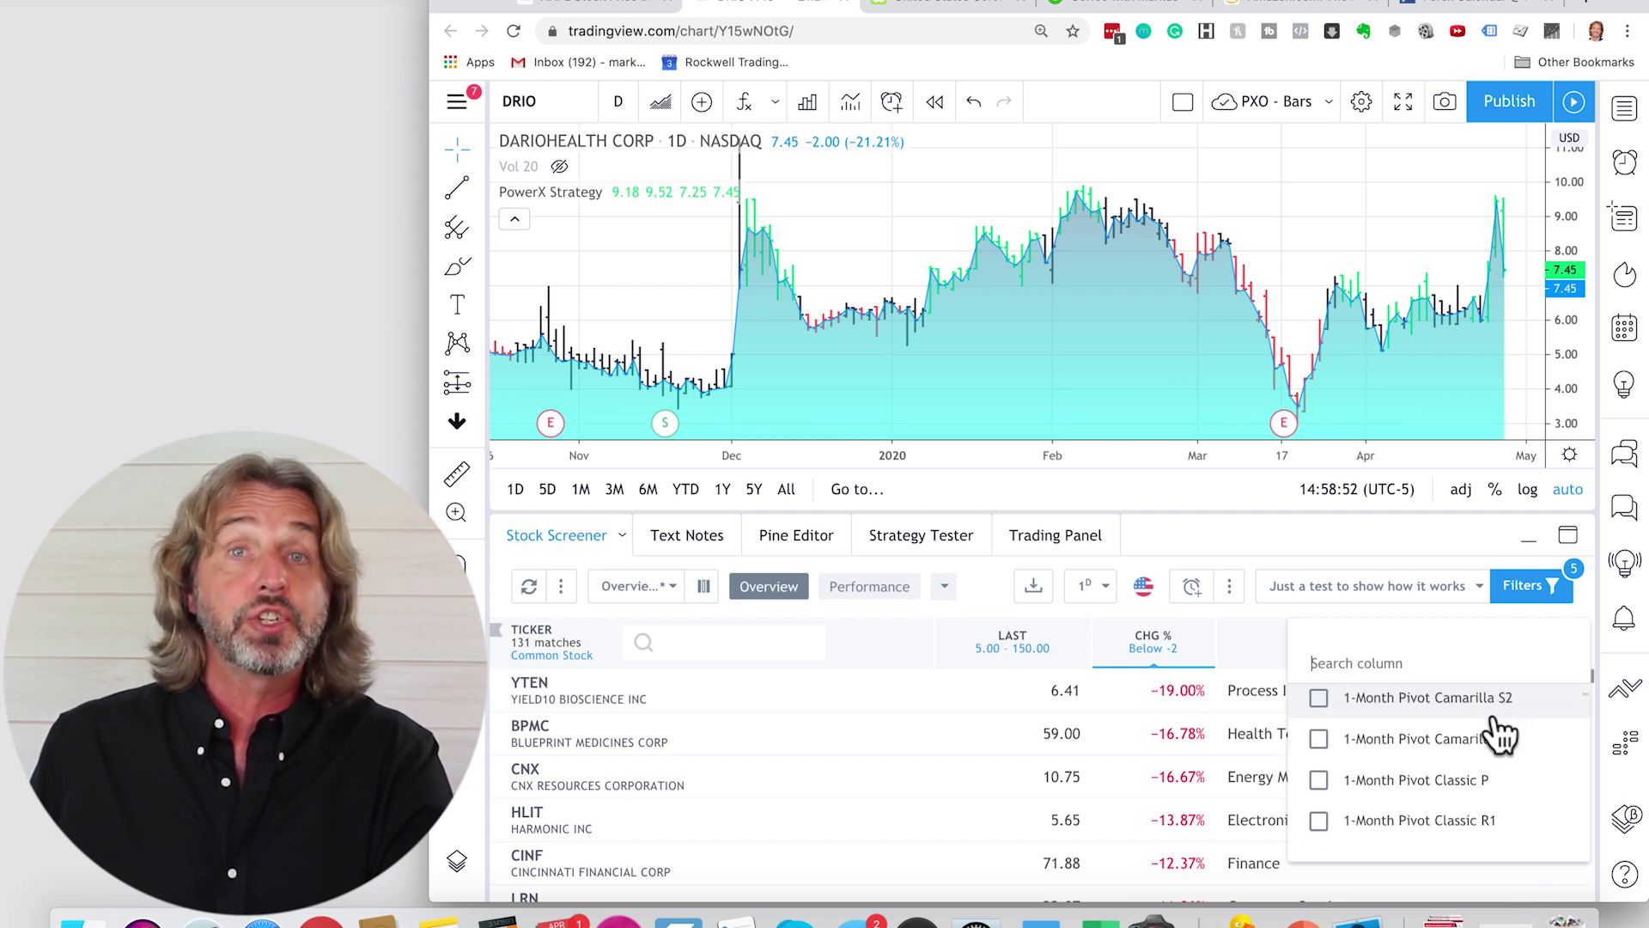
{"action": "scroll", "coordinate": [1501, 734], "scroll_direction": "down", "scroll_amount": 2}
{"action": "scroll", "coordinate": [1501, 735], "scroll_direction": "down", "scroll_amount": 2}
{"action": "scroll", "coordinate": [1500, 734], "scroll_direction": "down", "scroll_amount": 2}
{"action": "scroll", "coordinate": [1500, 734], "scroll_direction": "down", "scroll_amount": 2}
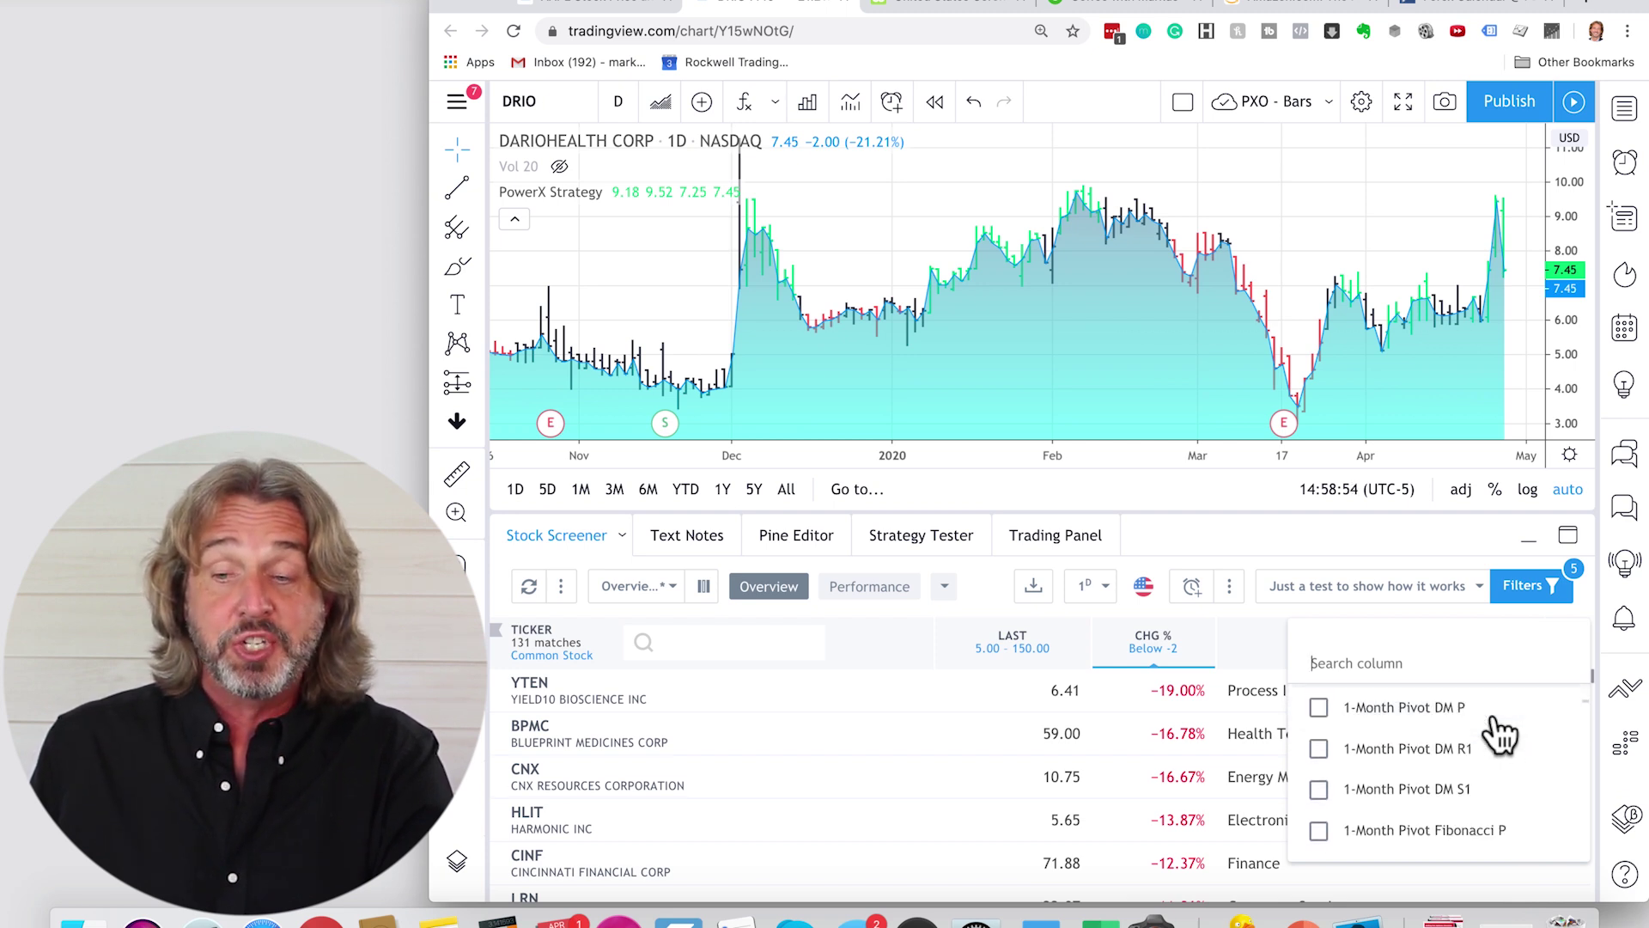
{"action": "scroll", "coordinate": [1501, 735], "scroll_direction": "down", "scroll_amount": 2}
{"action": "scroll", "coordinate": [1501, 735], "scroll_direction": "down", "scroll_amount": 2}
{"action": "scroll", "coordinate": [1501, 734], "scroll_direction": "down", "scroll_amount": 2}
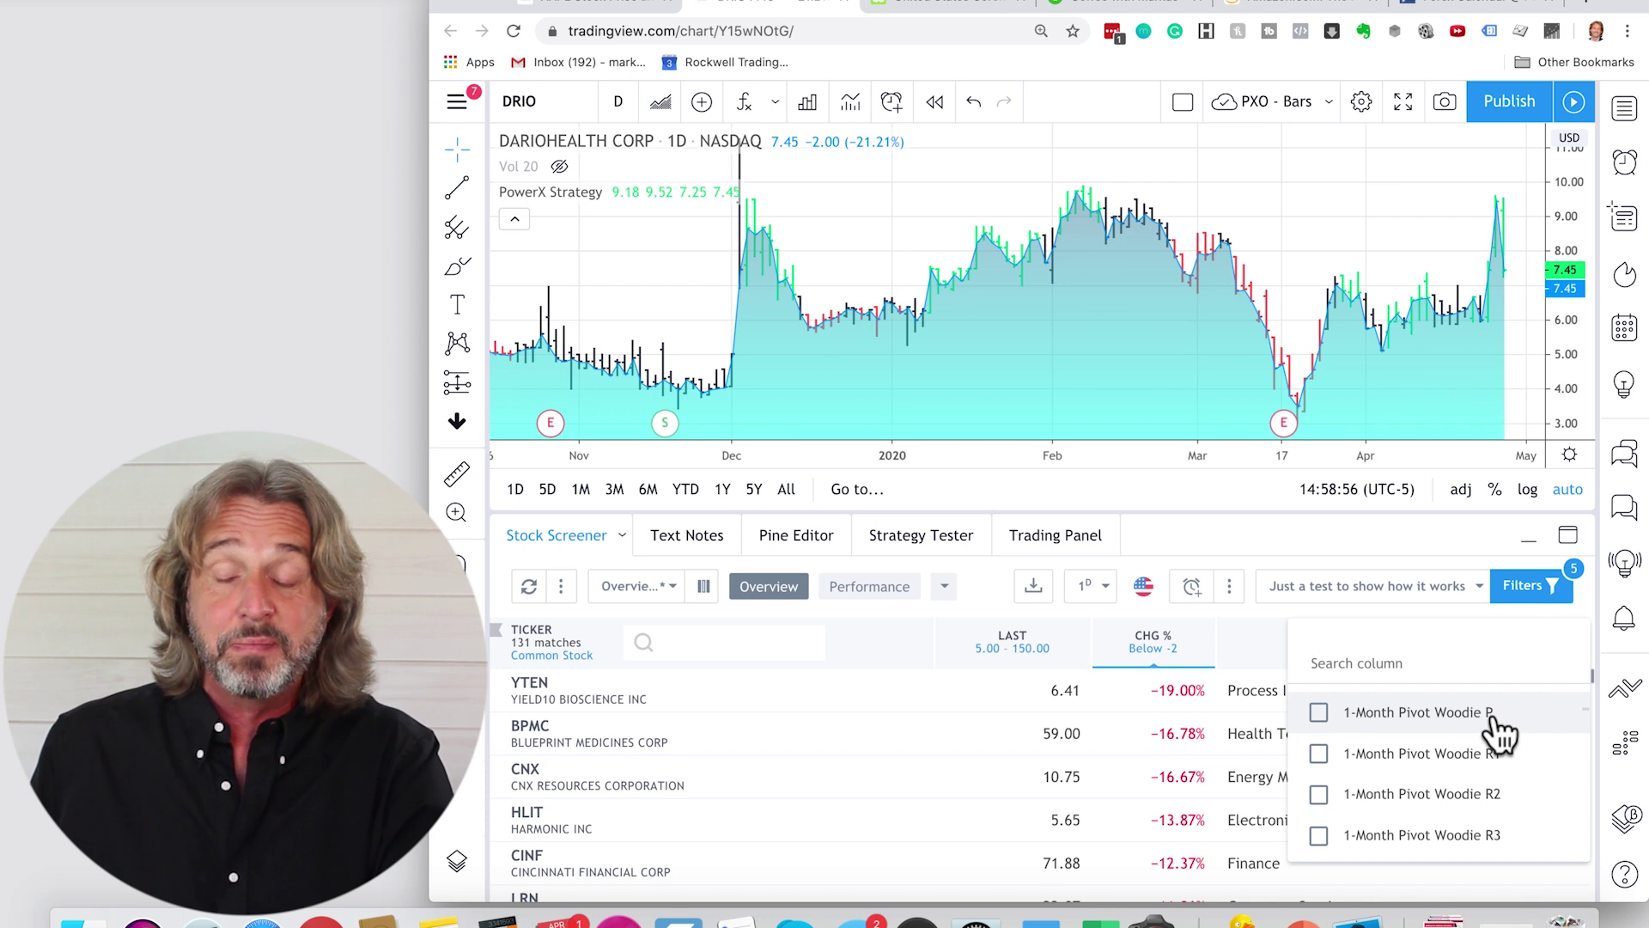
{"action": "left_click", "coordinate": [1354, 642]}
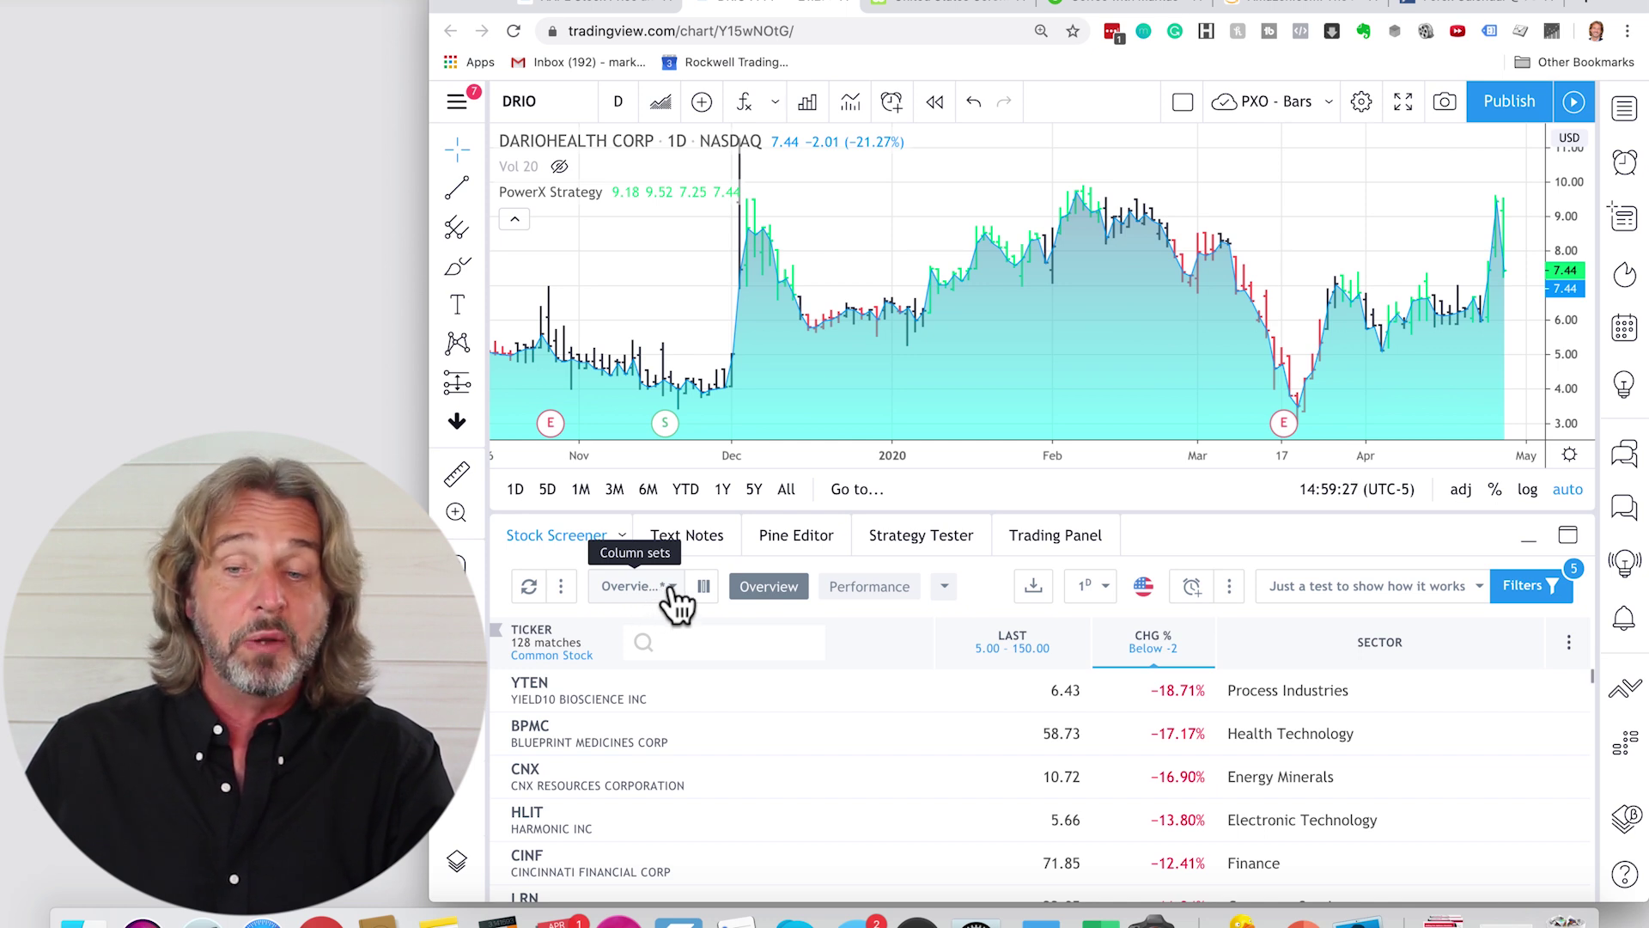
{"action": "left_click", "coordinate": [1366, 586]}
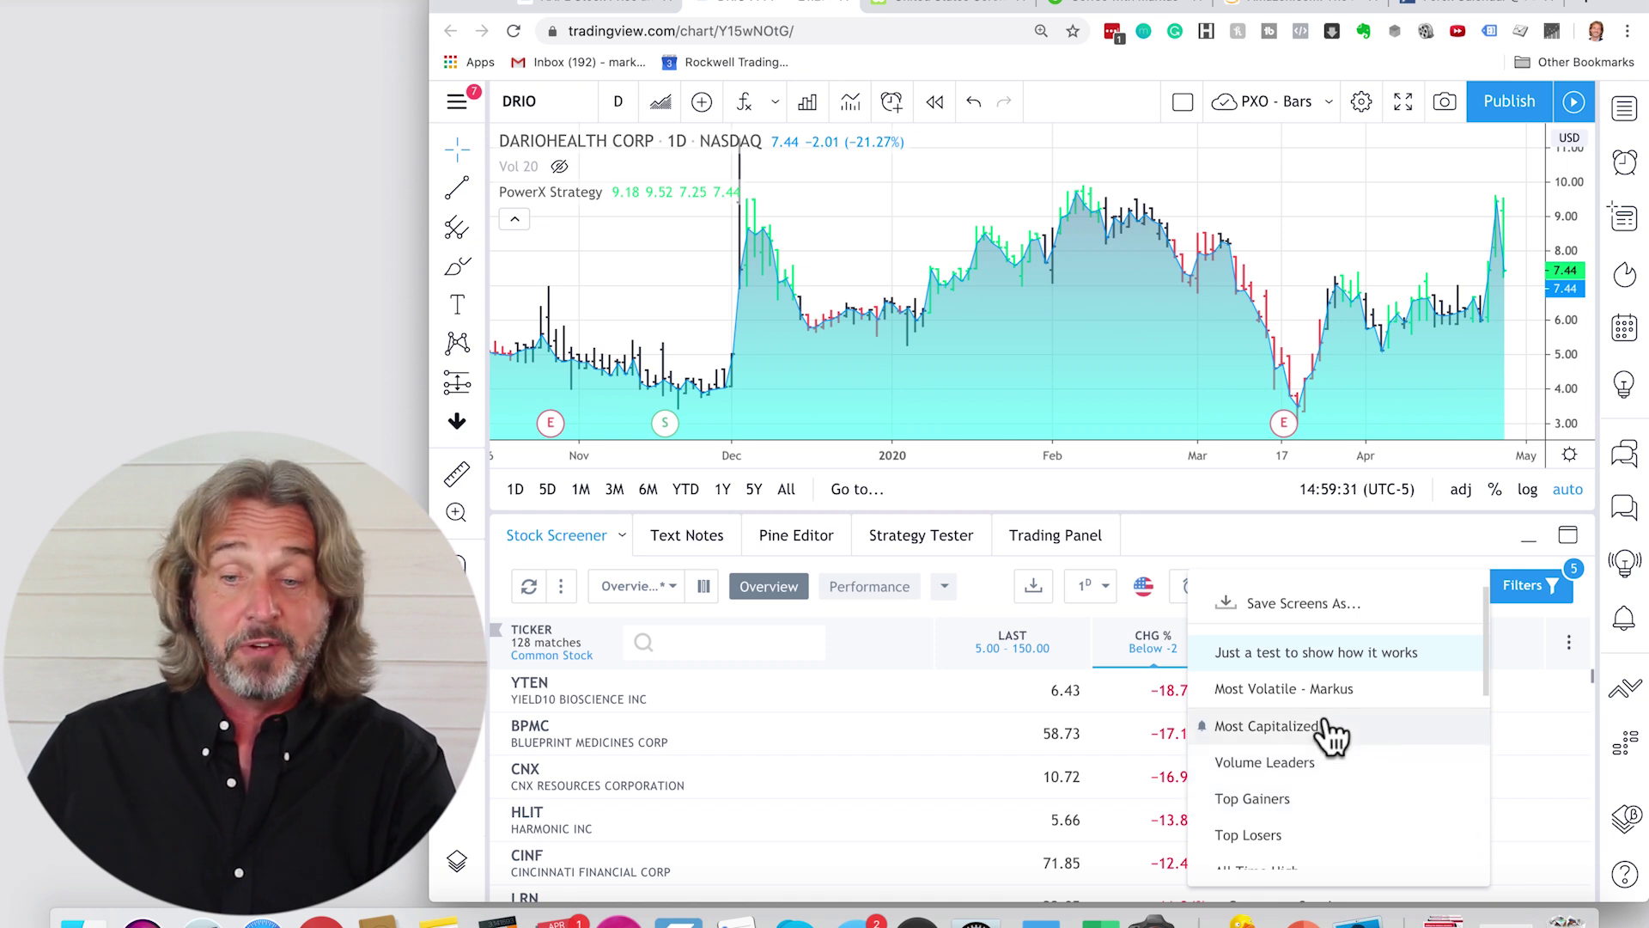
{"action": "left_click", "coordinate": [1295, 761]}
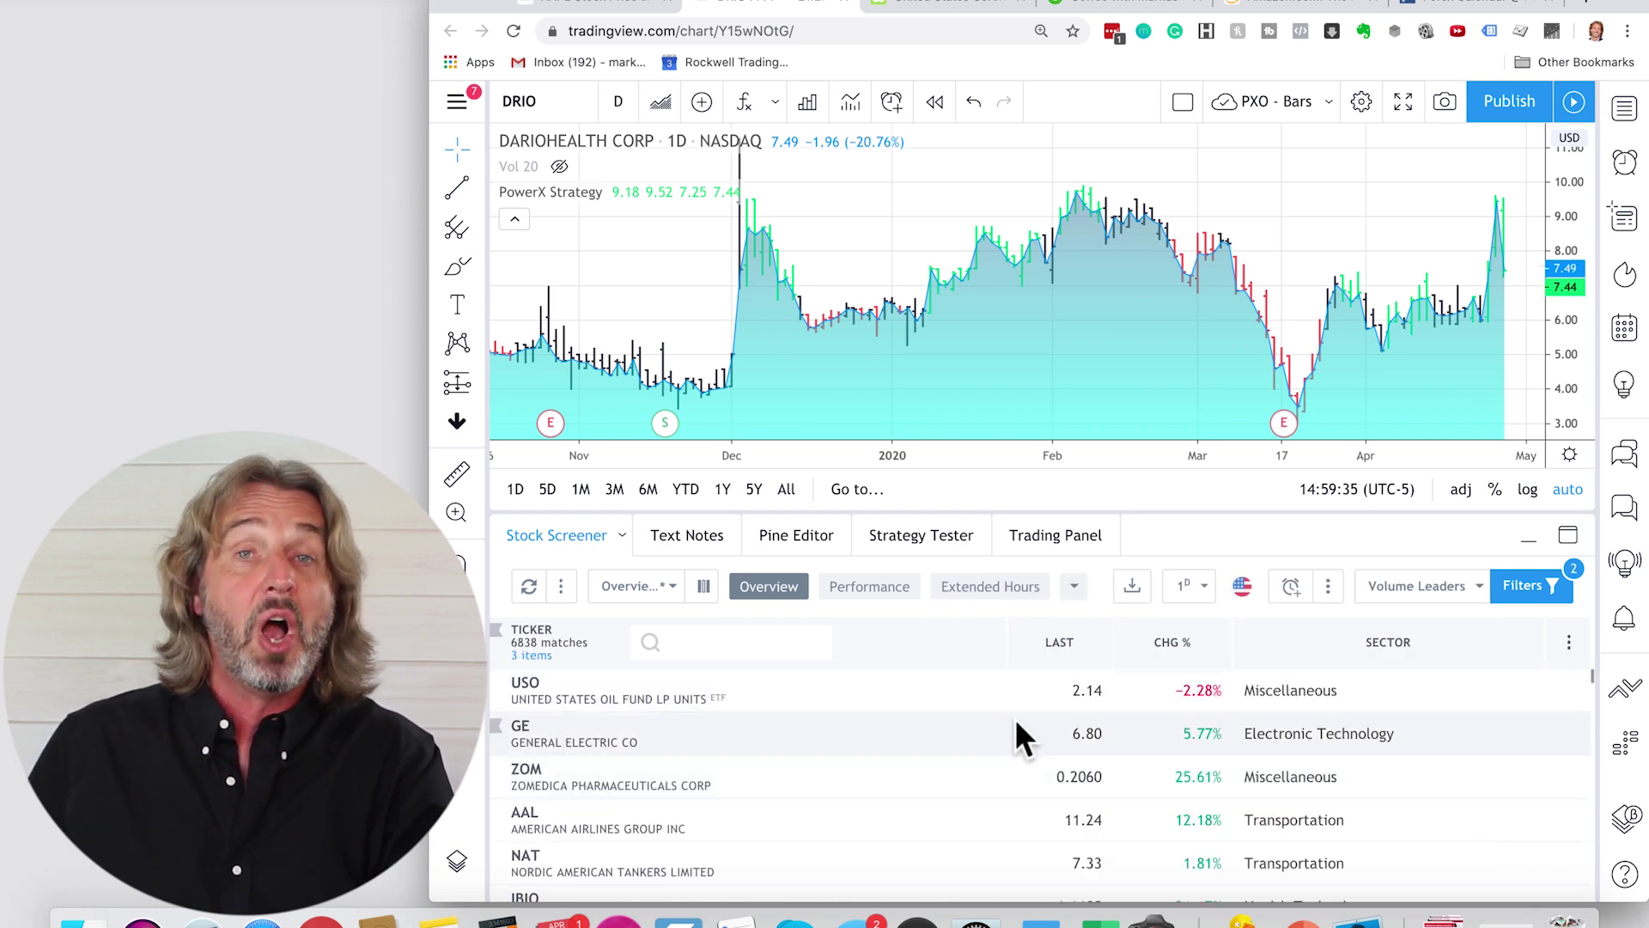
{"action": "mouse_move", "coordinate": [1385, 642]}
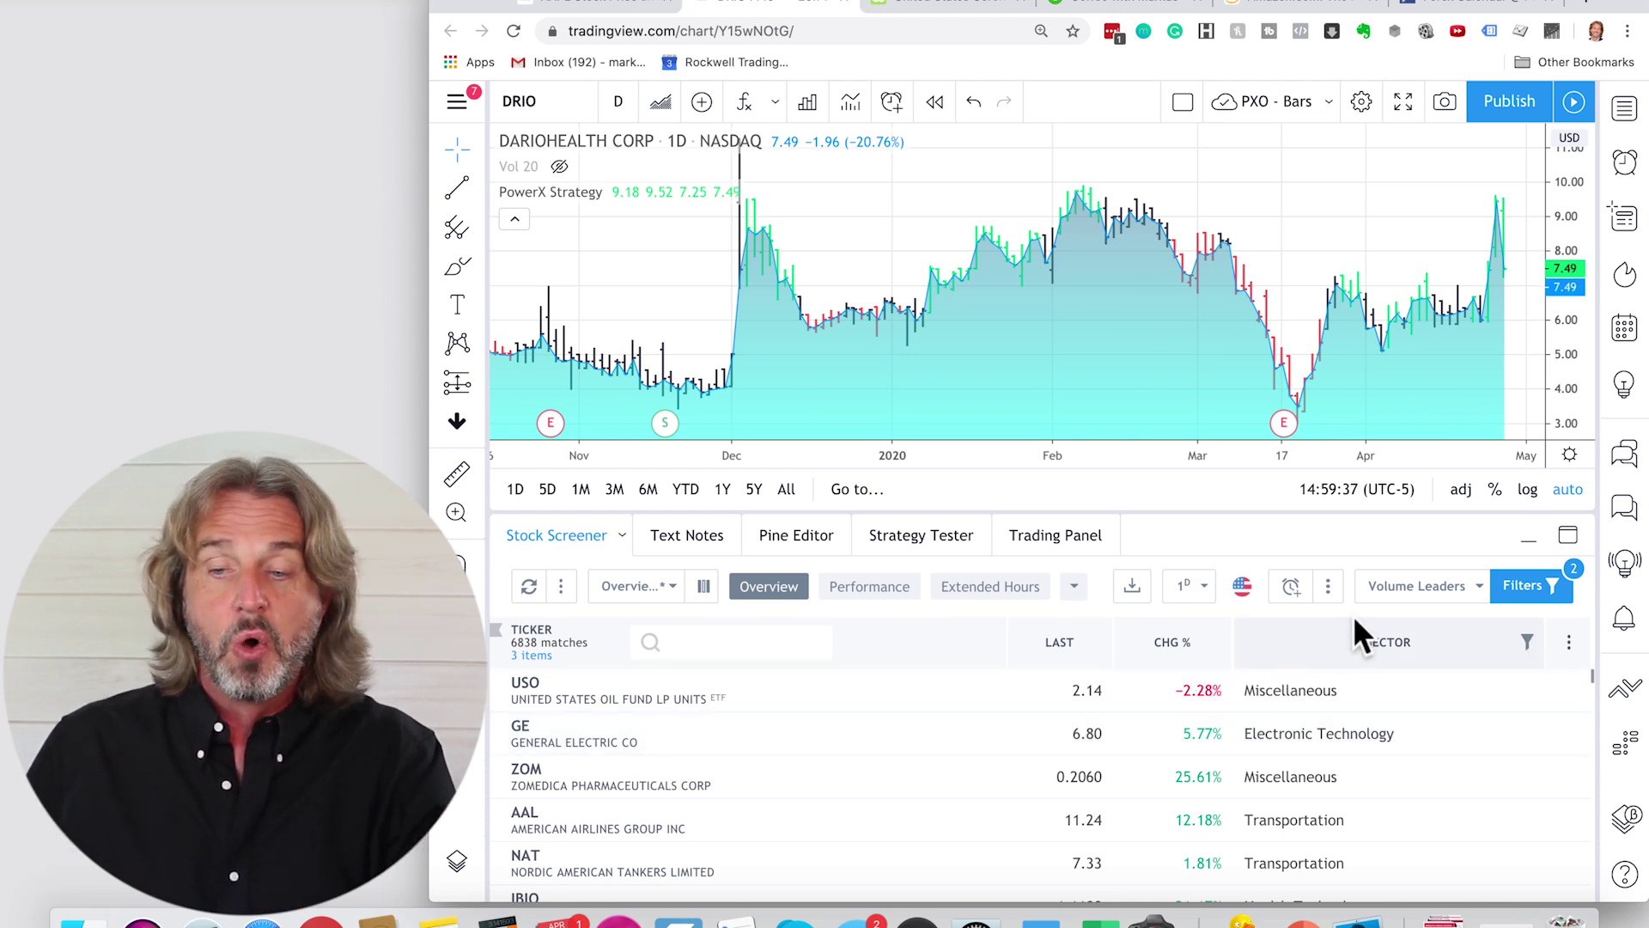
{"action": "left_click", "coordinate": [1388, 590]}
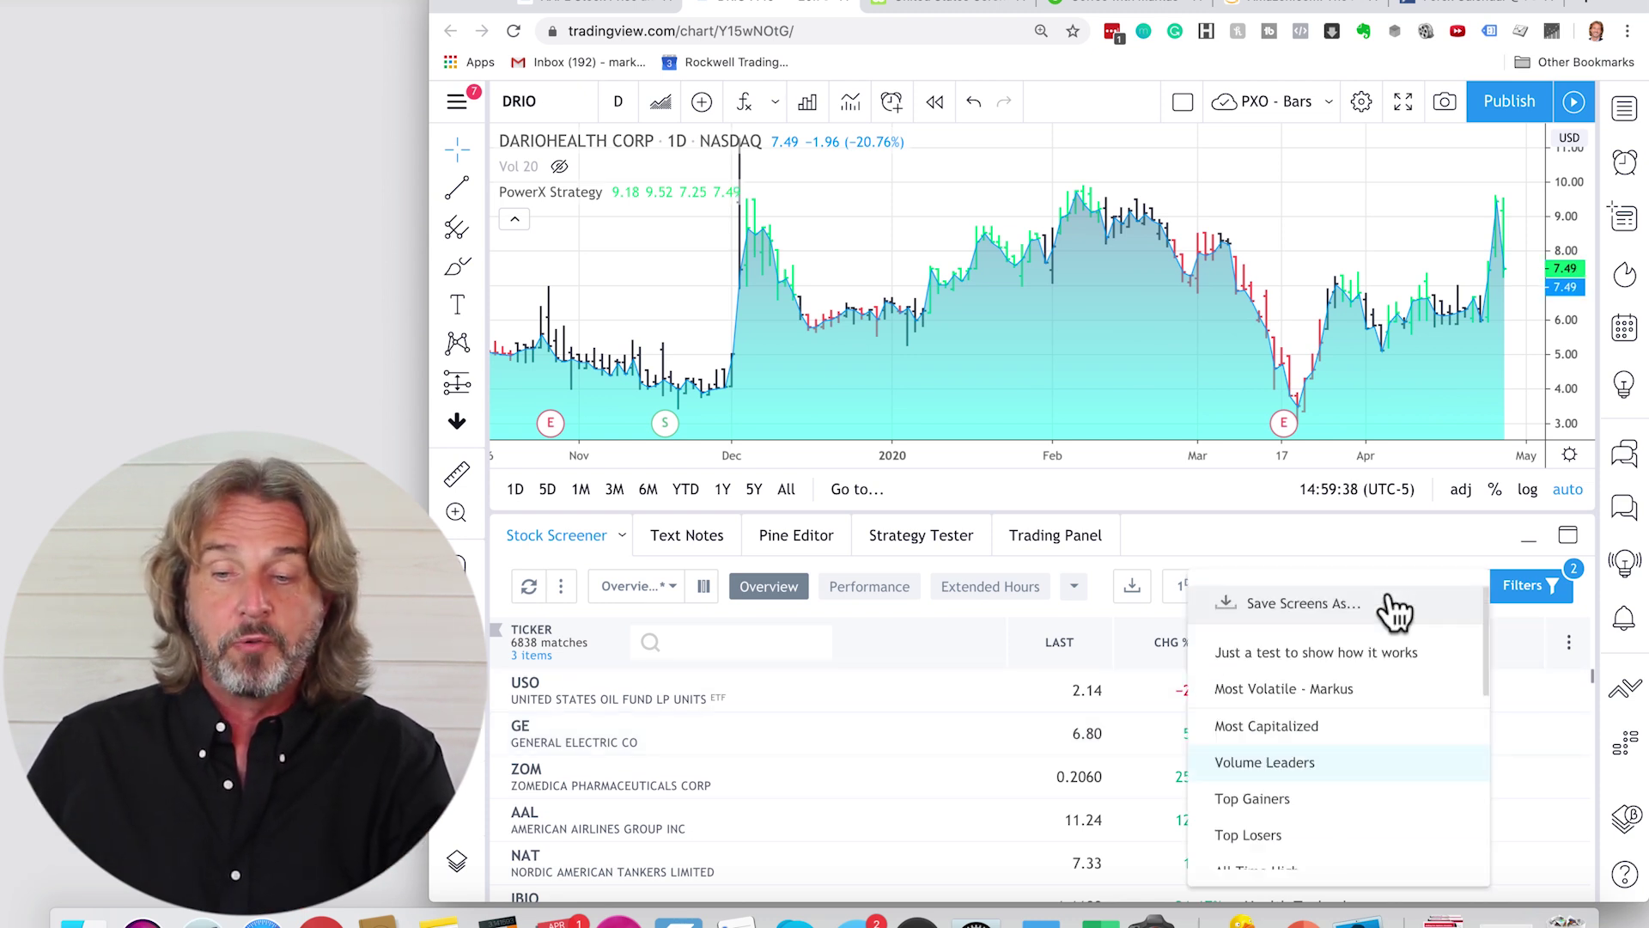
{"action": "left_click", "coordinate": [1270, 837]}
{"action": "left_click", "coordinate": [1450, 591]}
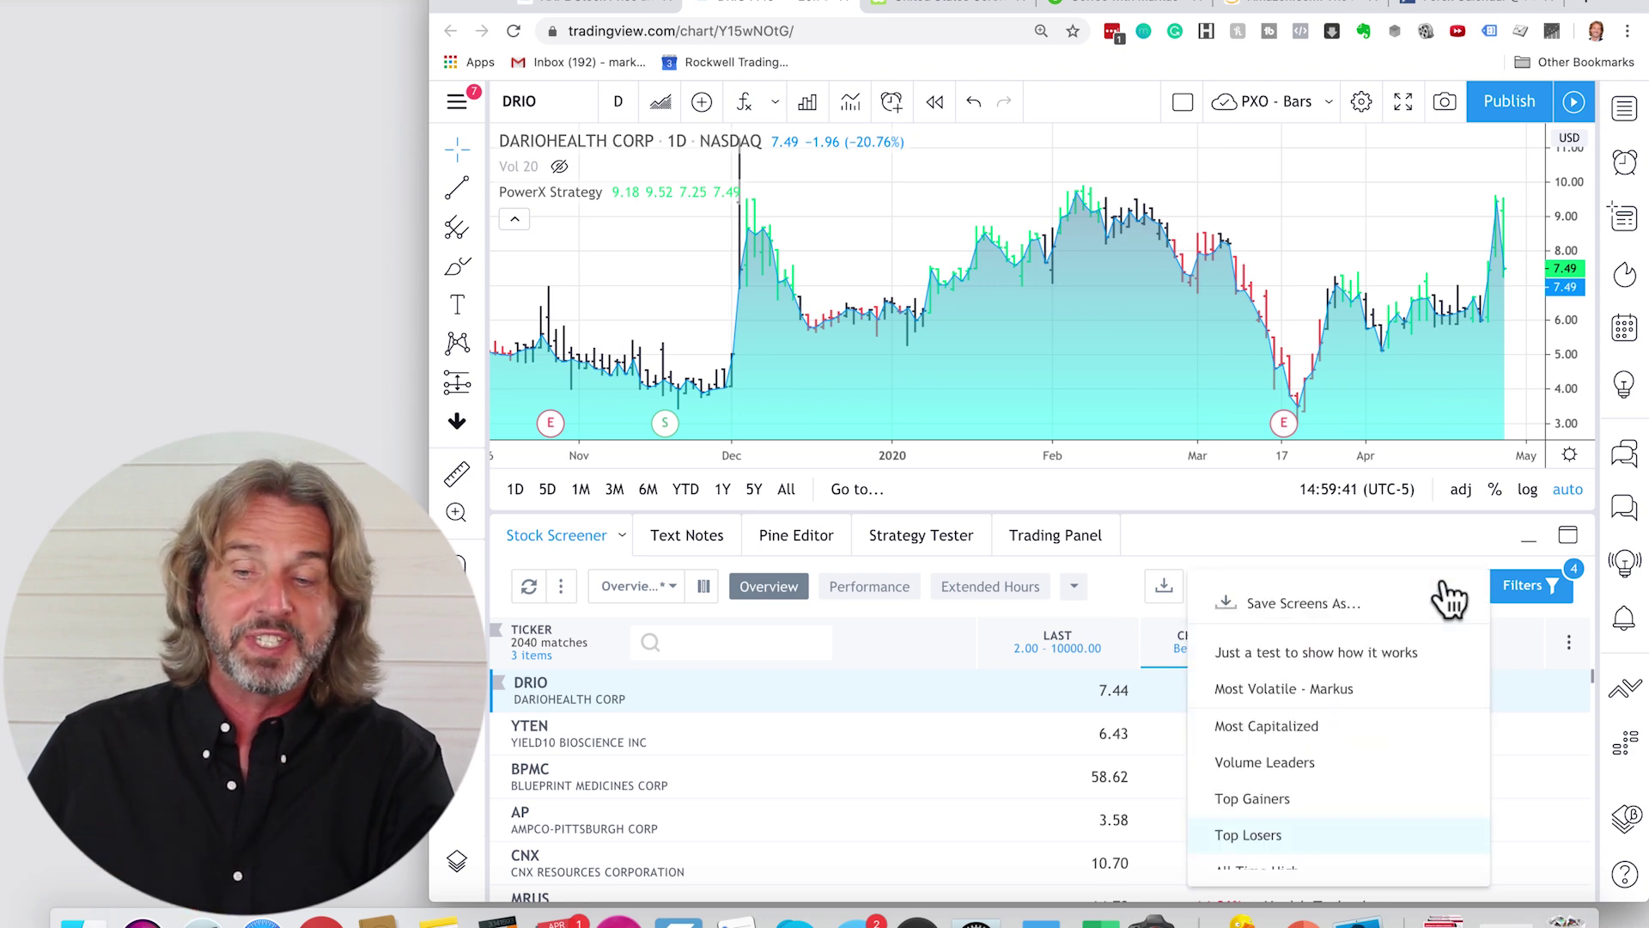
{"action": "left_click", "coordinate": [1317, 652]}
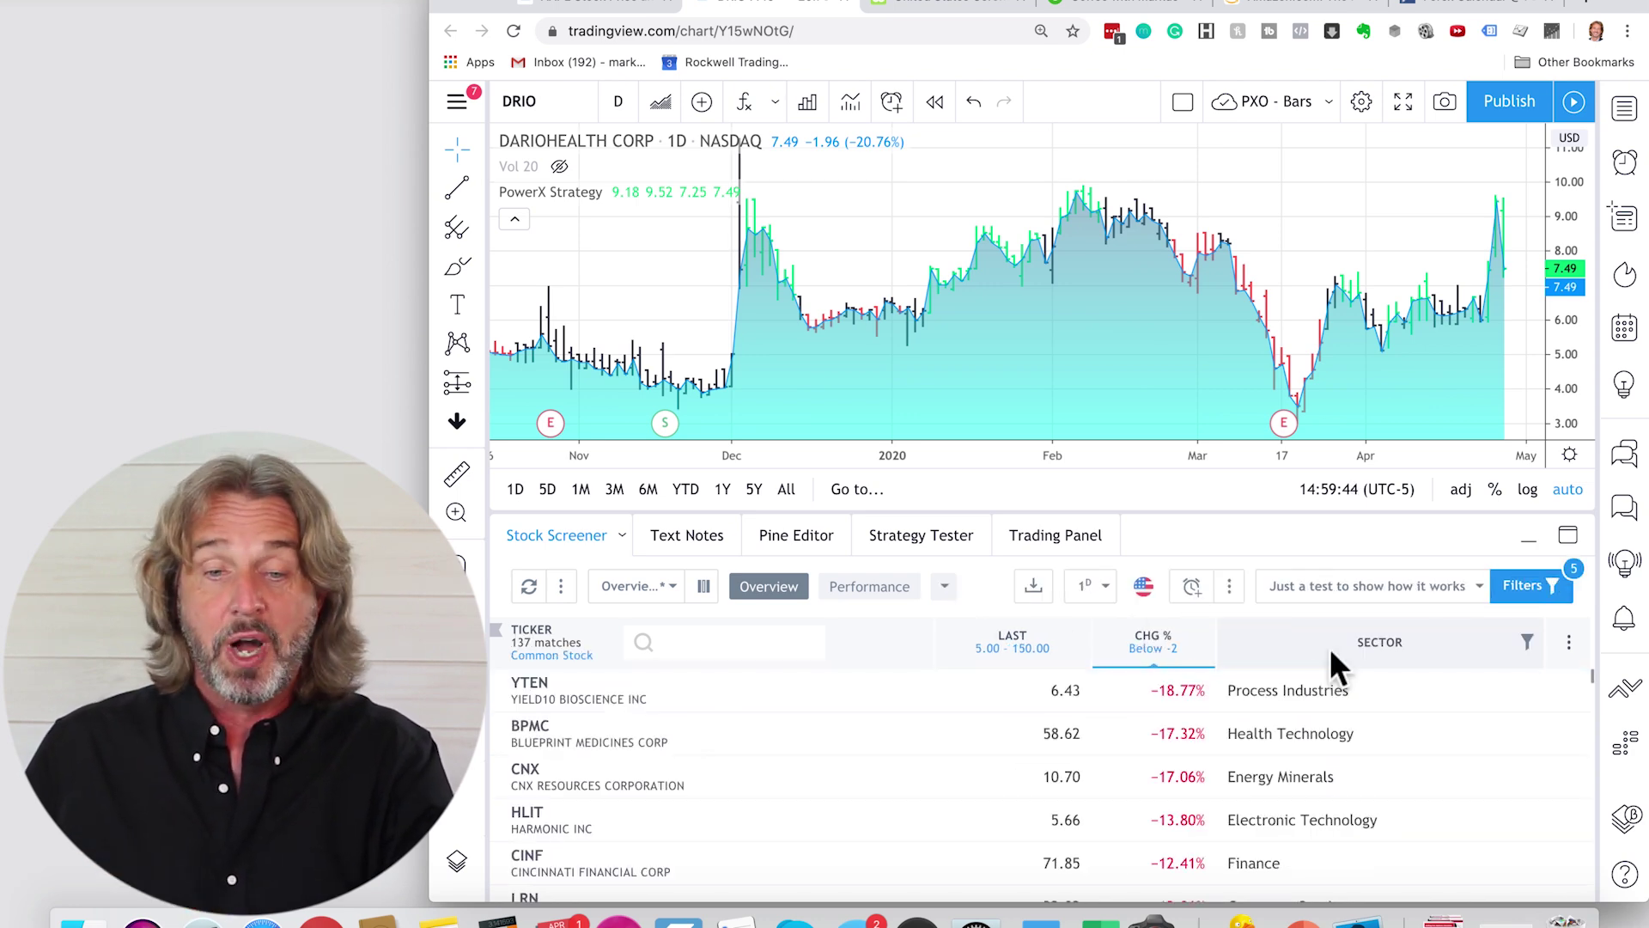
Step: Store the ticker, last, change % and sector columns as set 'This is the best layout for columns - just kidding'
{"action": "left_click", "coordinate": [634, 587]}
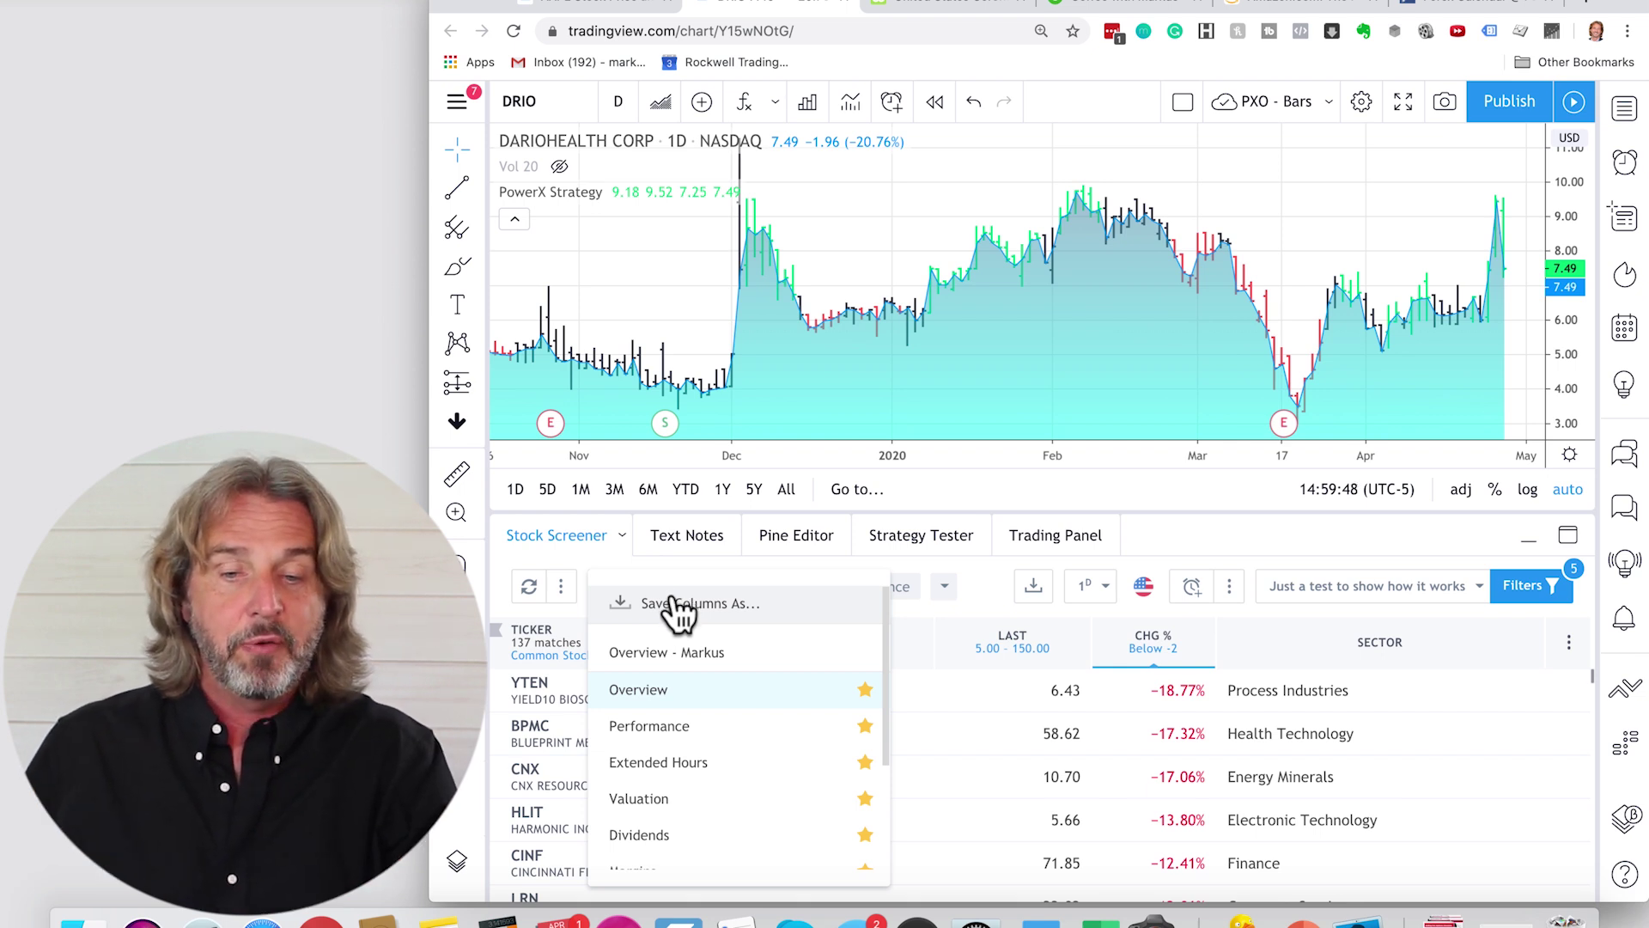
{"action": "left_click", "coordinate": [680, 605]}
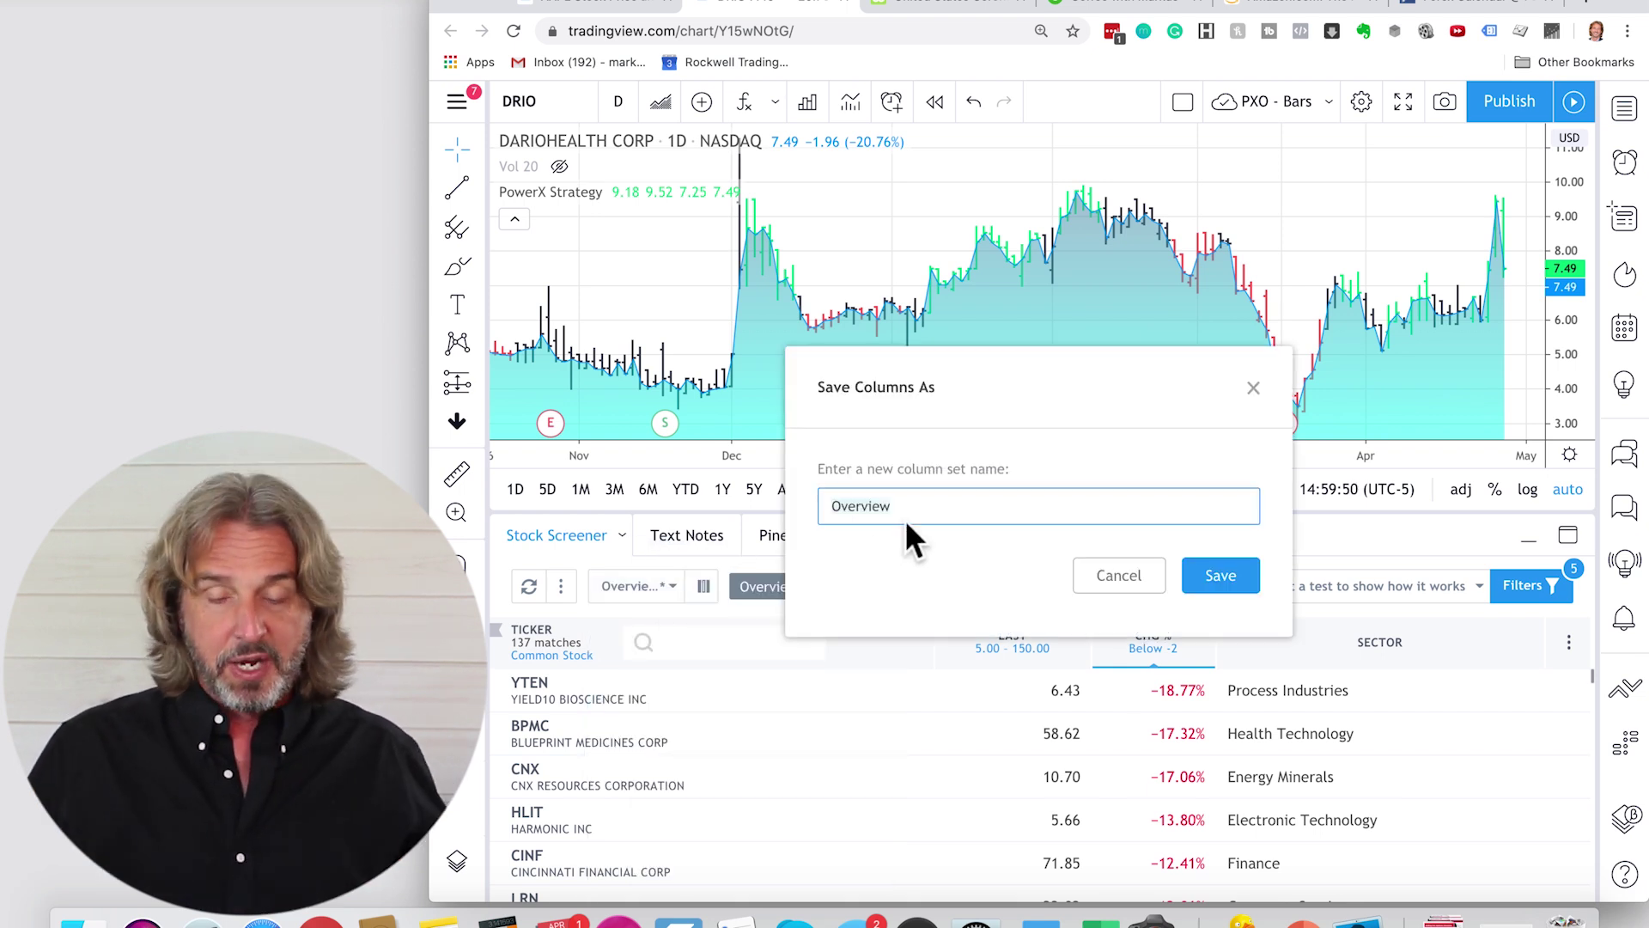
{"action": "type", "text": "This"}
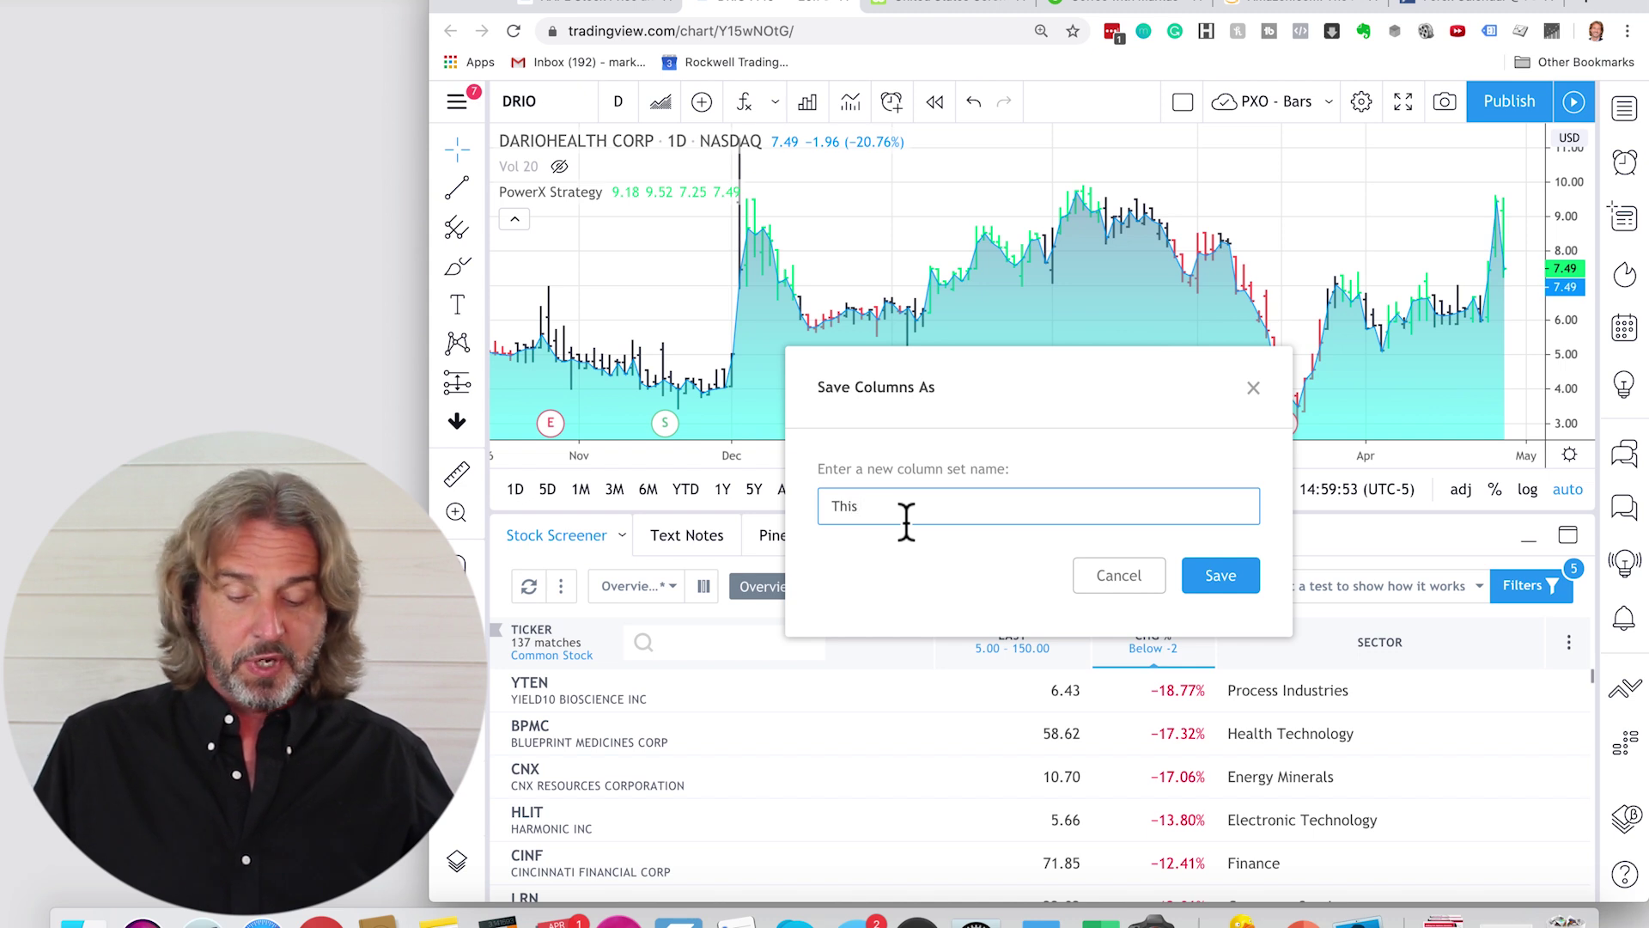
{"action": "type", "text": " is the best layout for colum"}
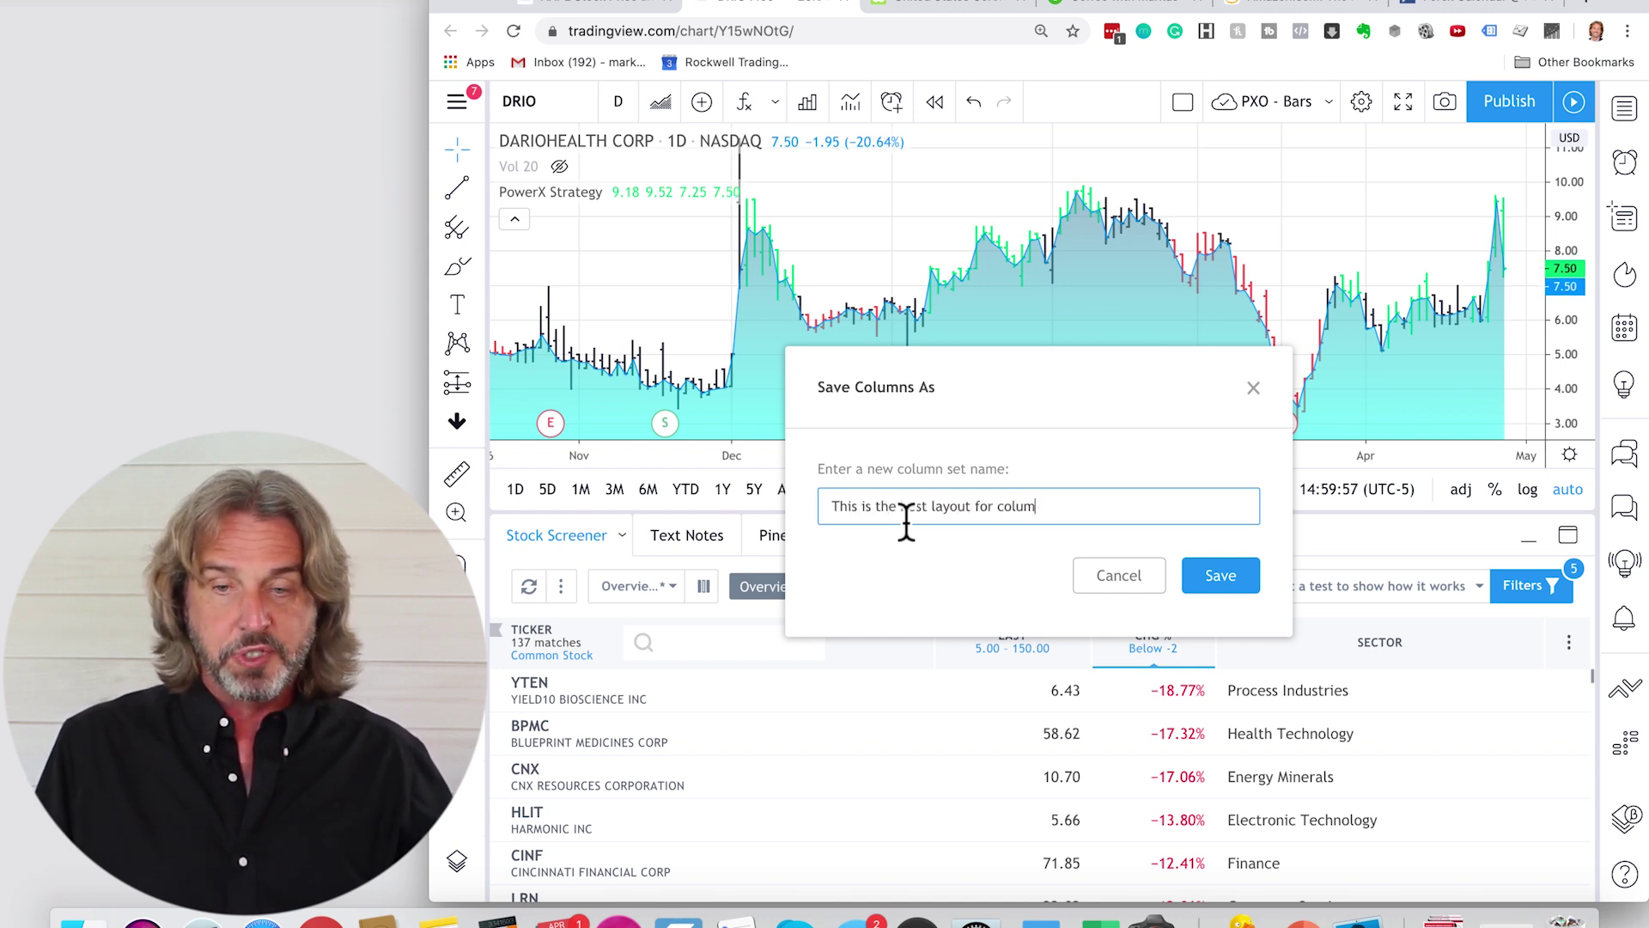
{"action": "type", "text": "ns - just kidding"}
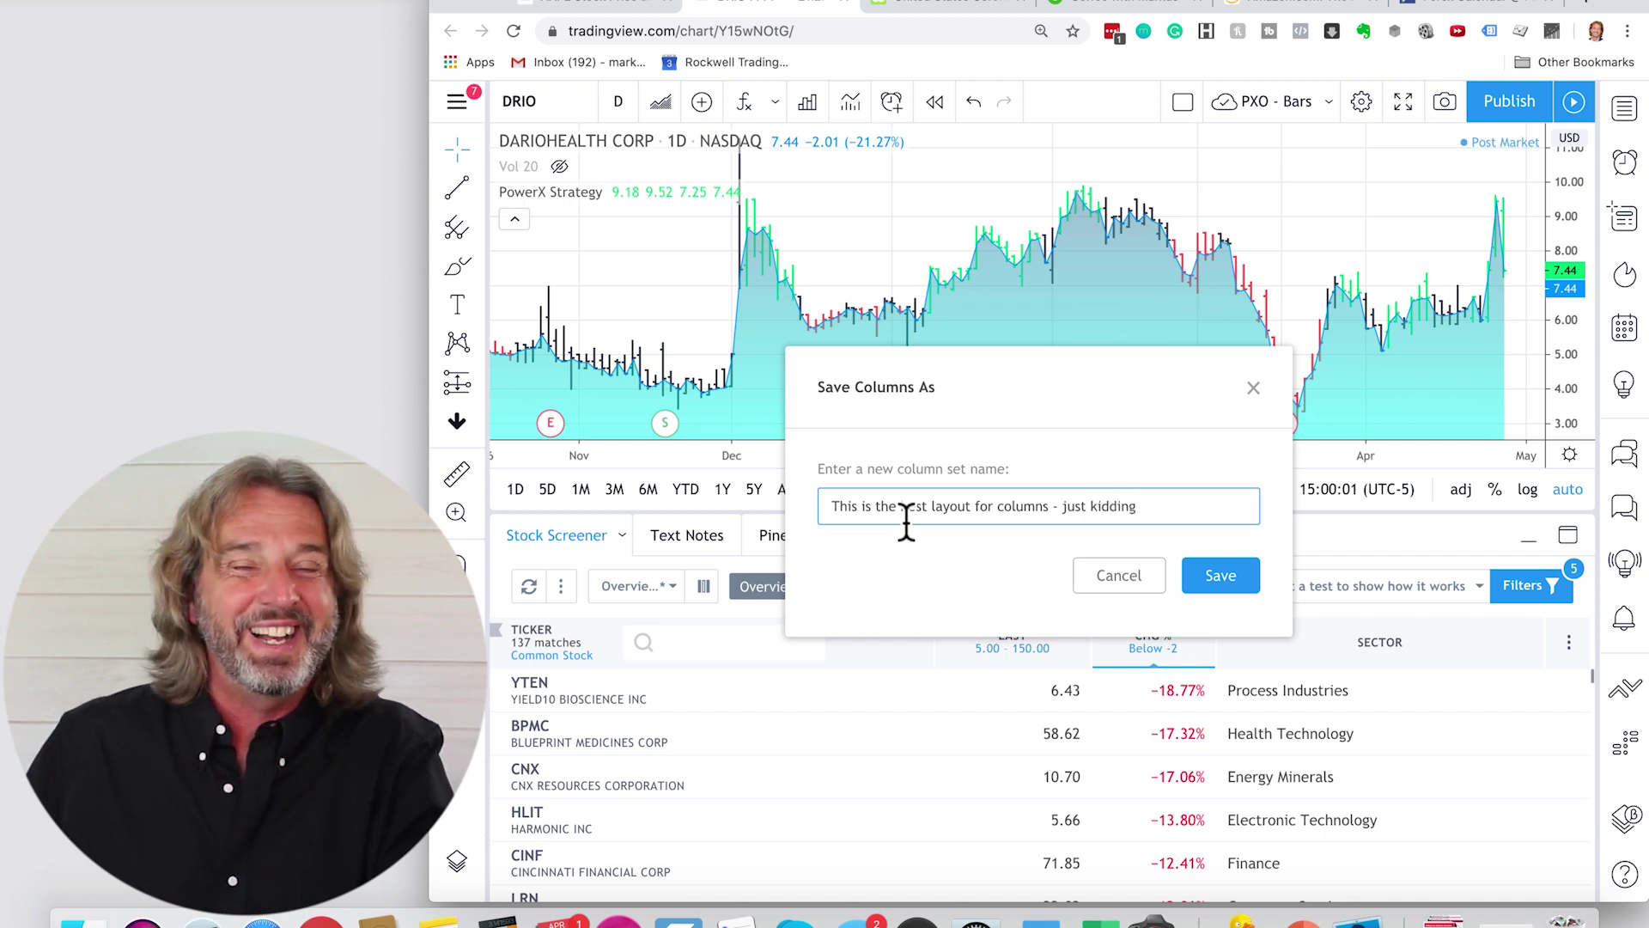
{"action": "left_click", "coordinate": [1221, 575]}
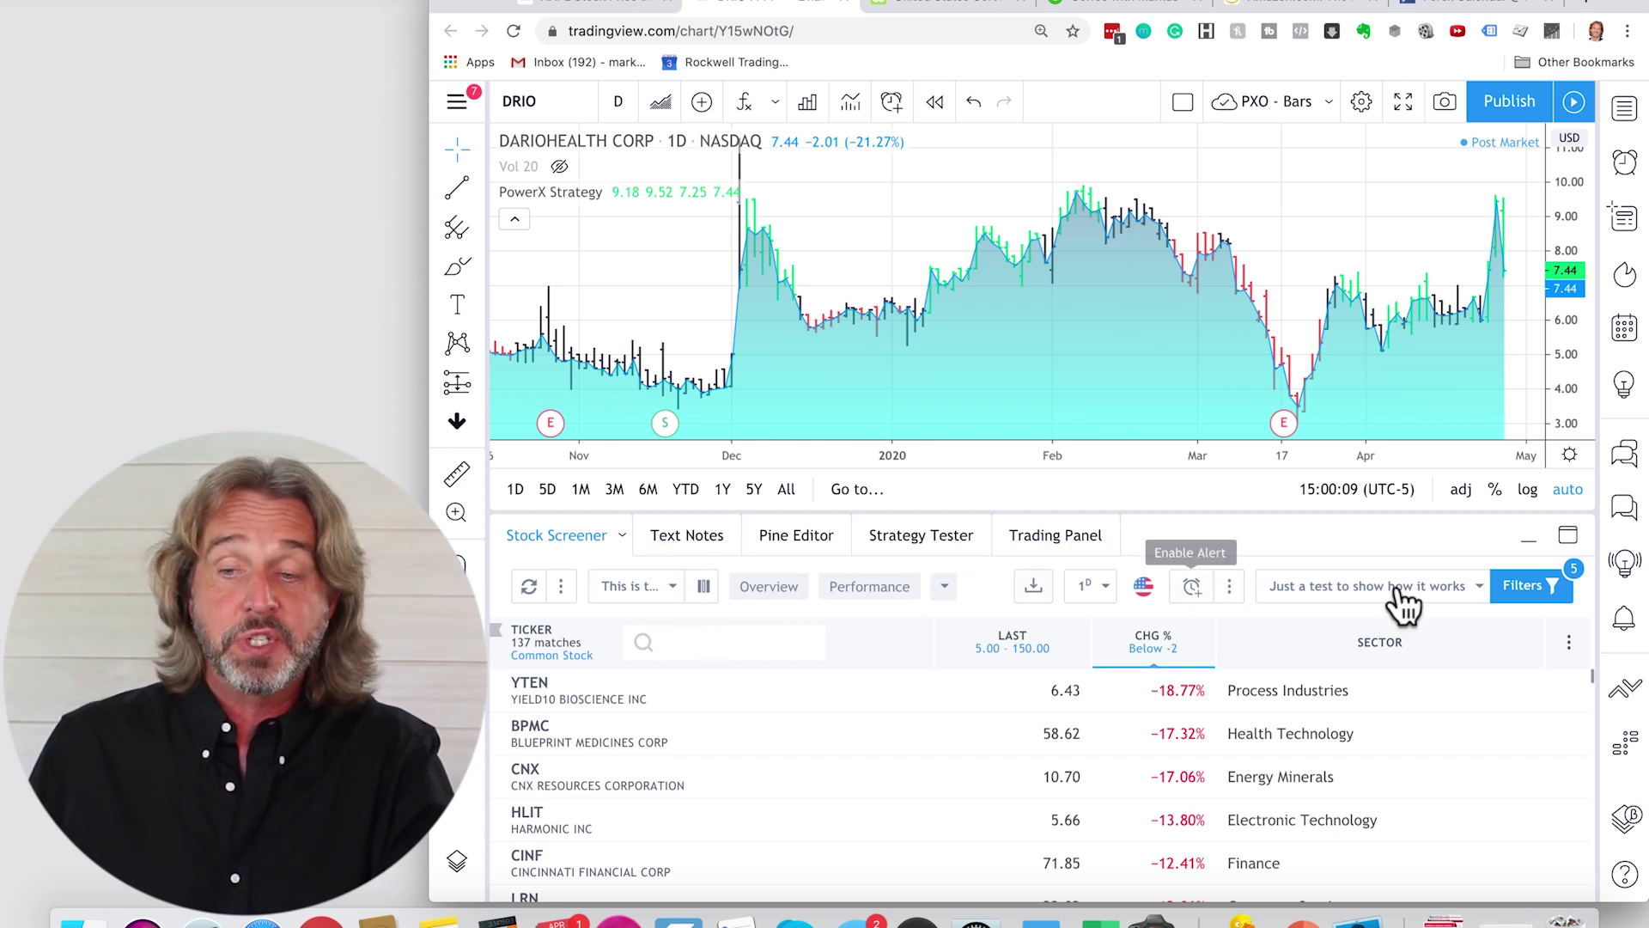
{"action": "left_click", "coordinate": [1528, 588]}
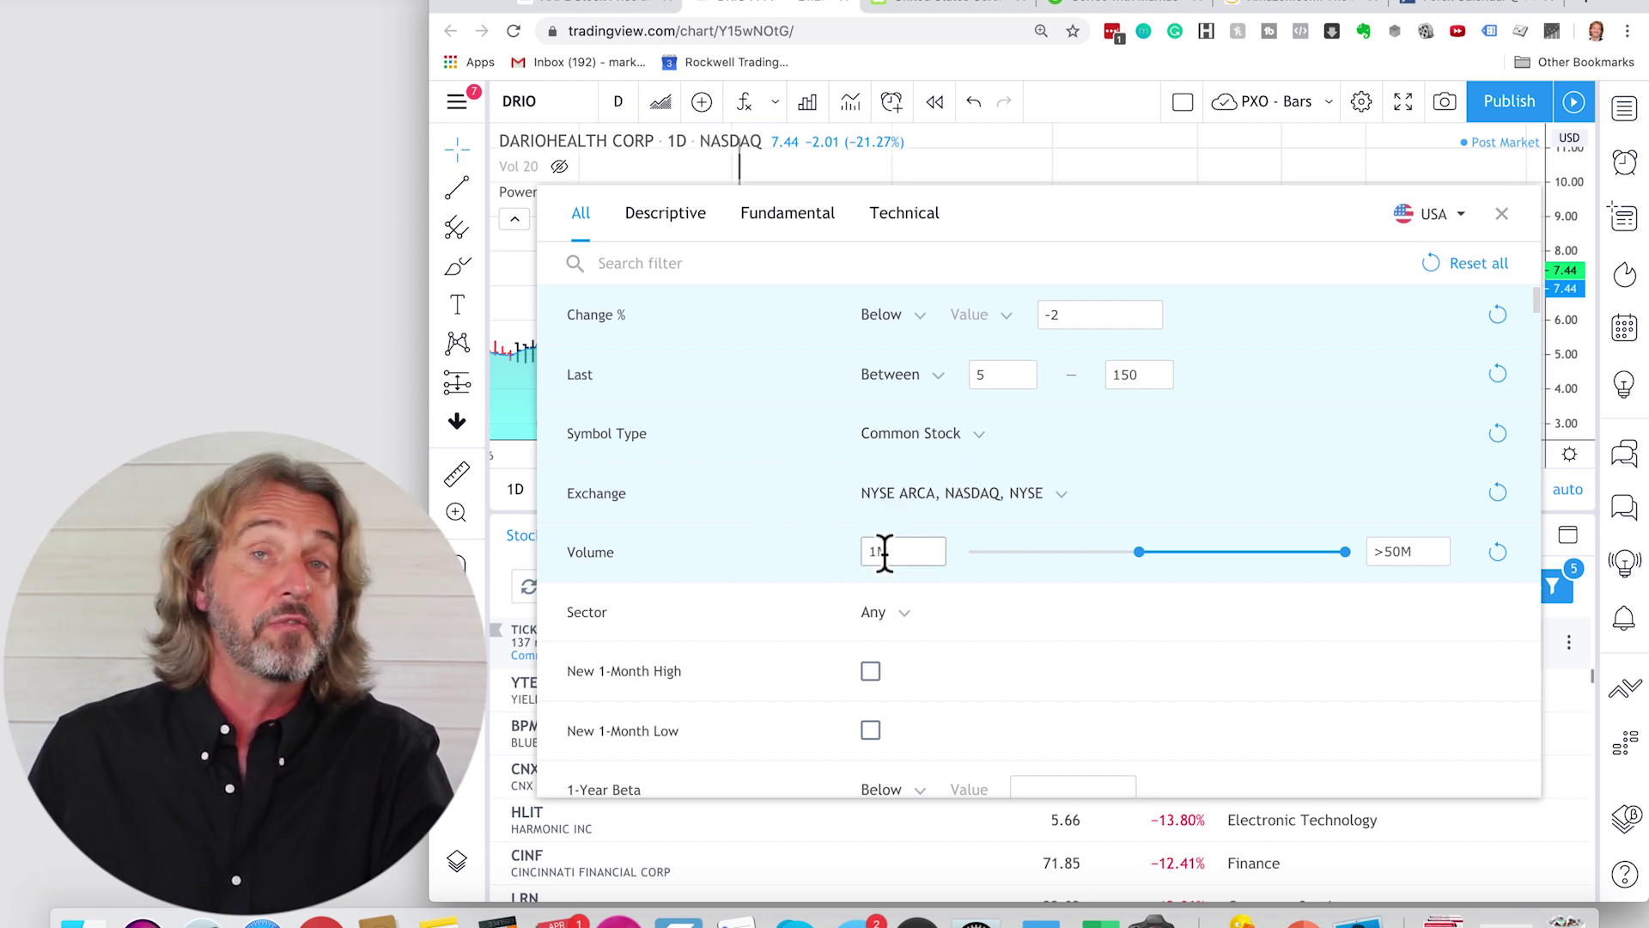
{"action": "left_click", "coordinate": [1501, 213]}
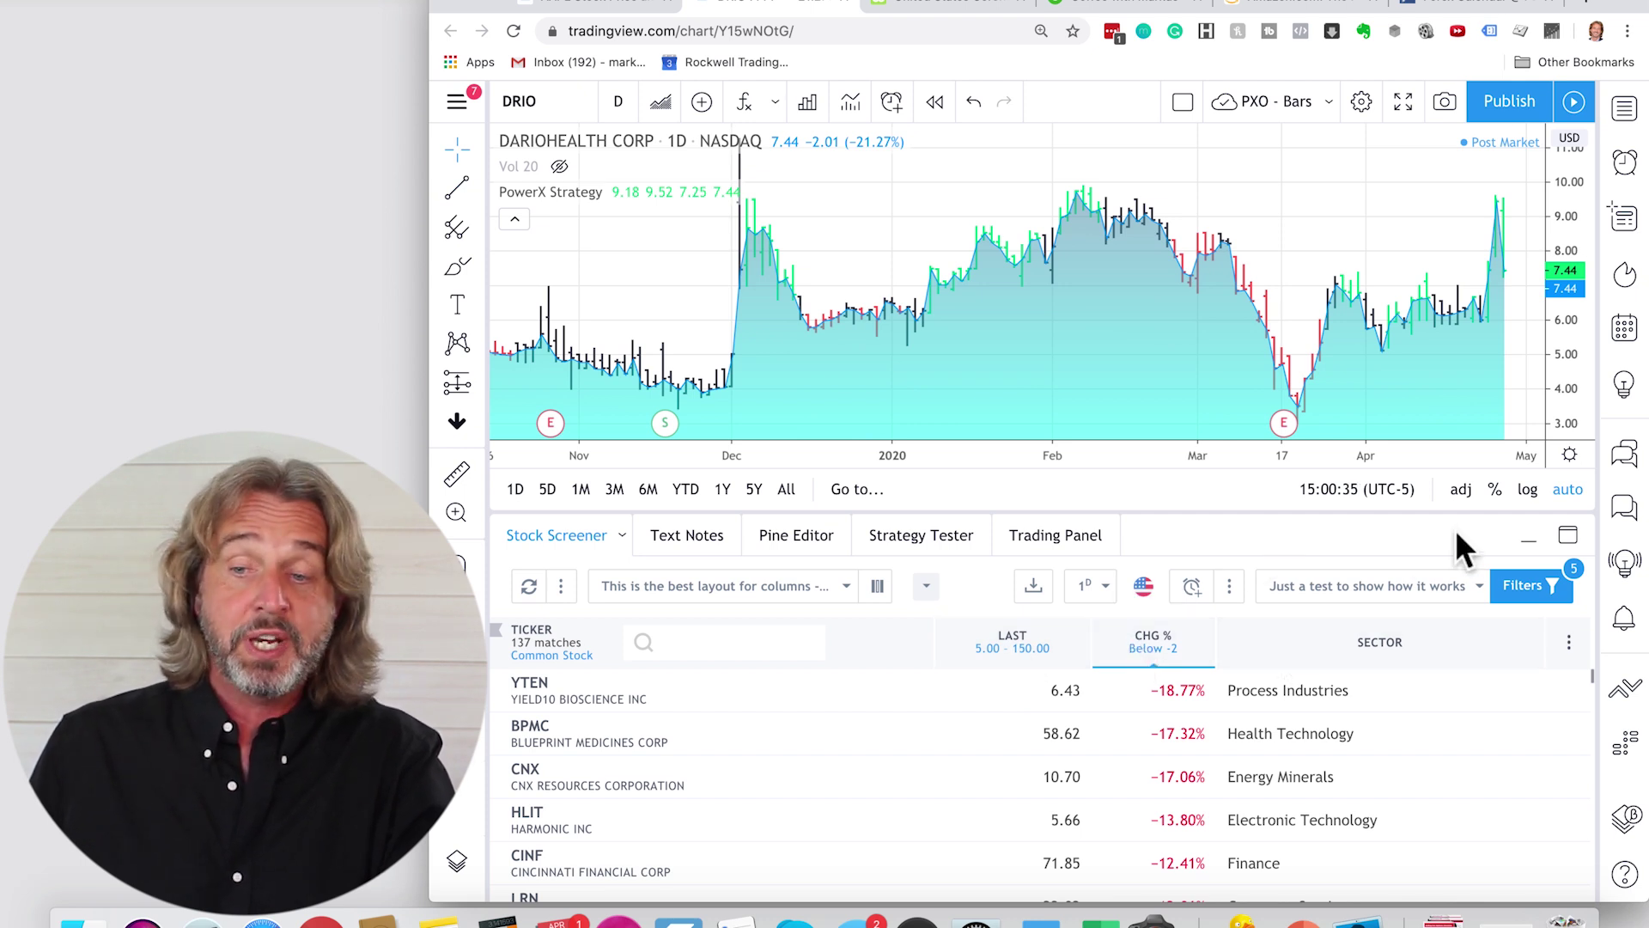
Step: Collapse and reopen the screener, then chart YTEN followed by BPMC from the results
{"action": "left_click", "coordinate": [1527, 533]}
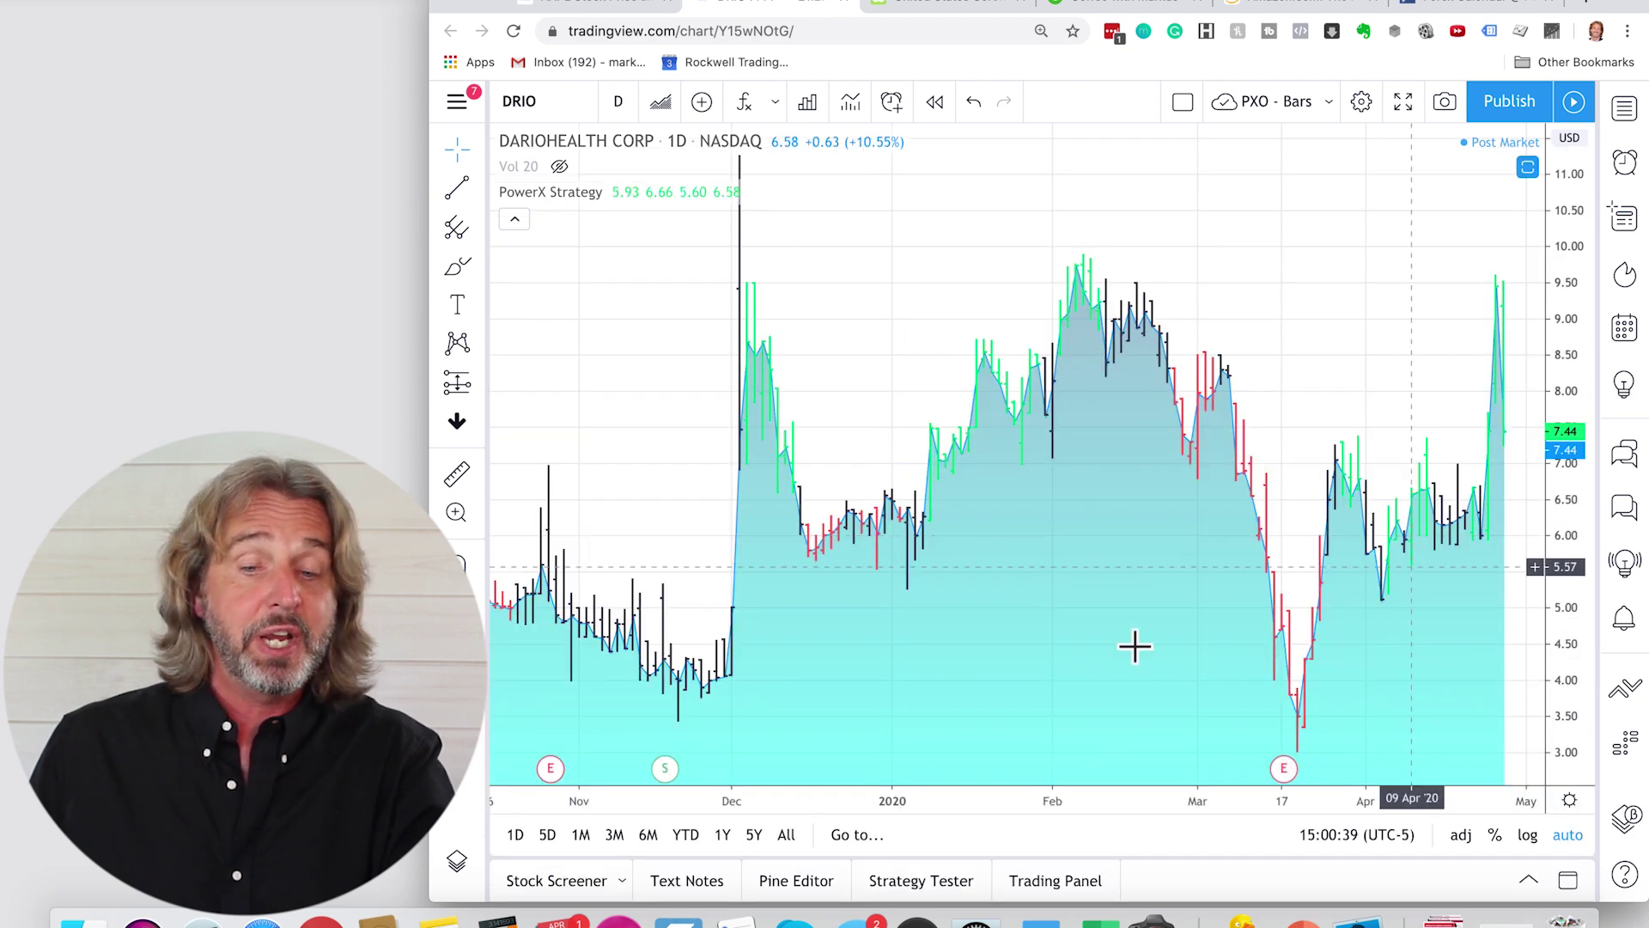
{"action": "left_click", "coordinate": [551, 880]}
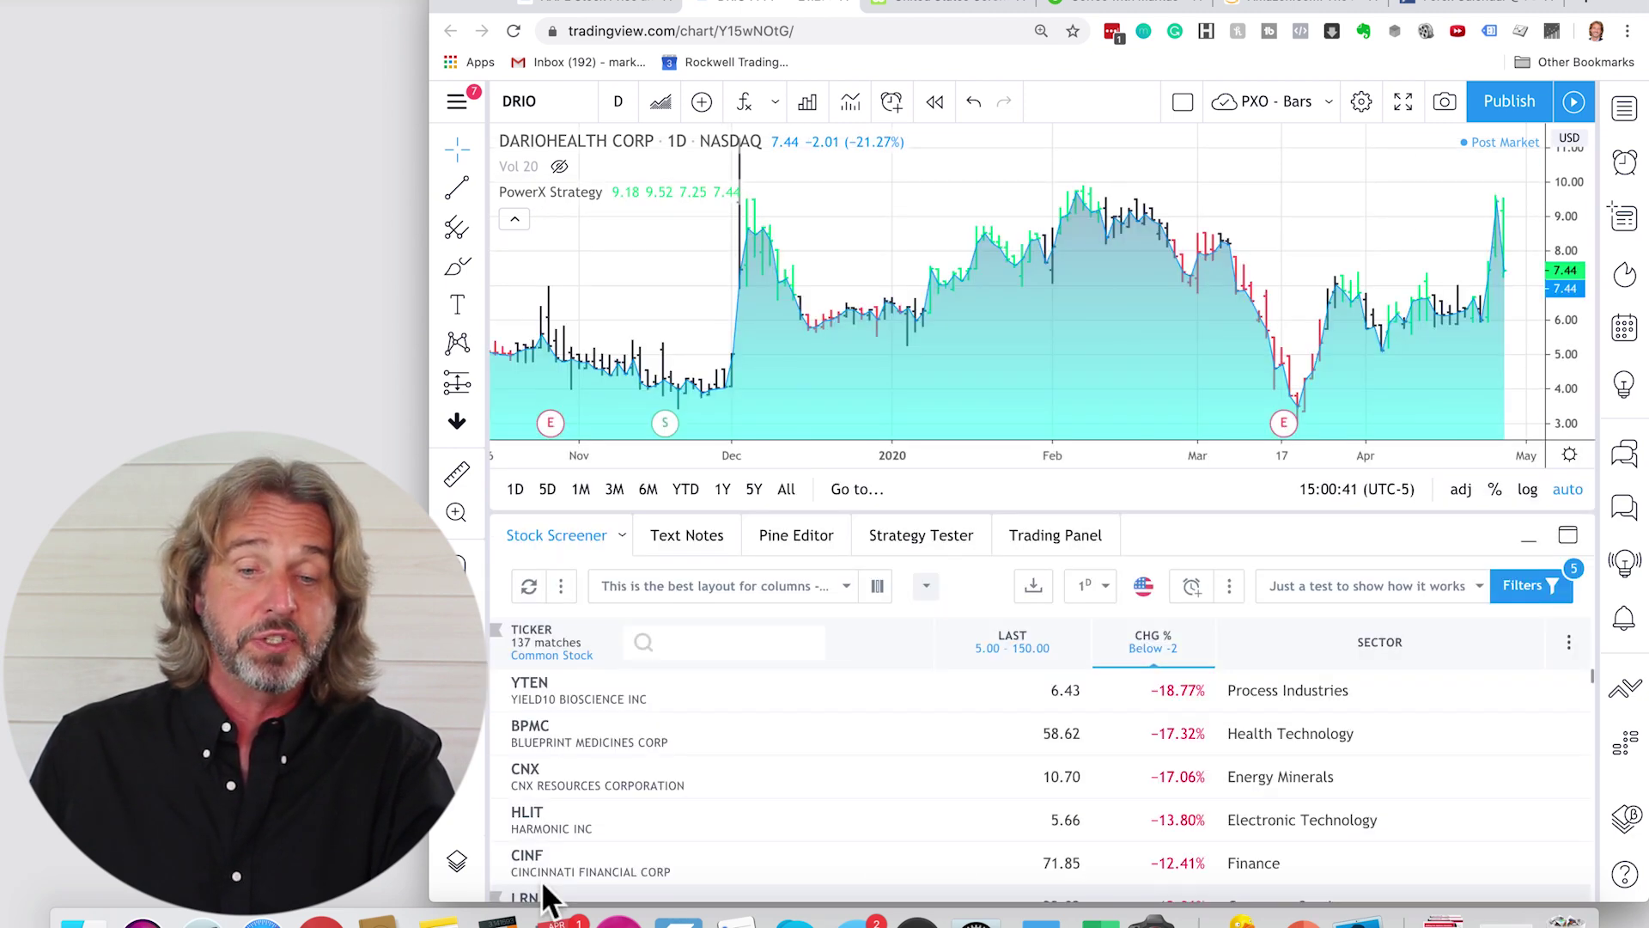
{"action": "left_click", "coordinate": [534, 688]}
{"action": "left_click", "coordinate": [535, 734]}
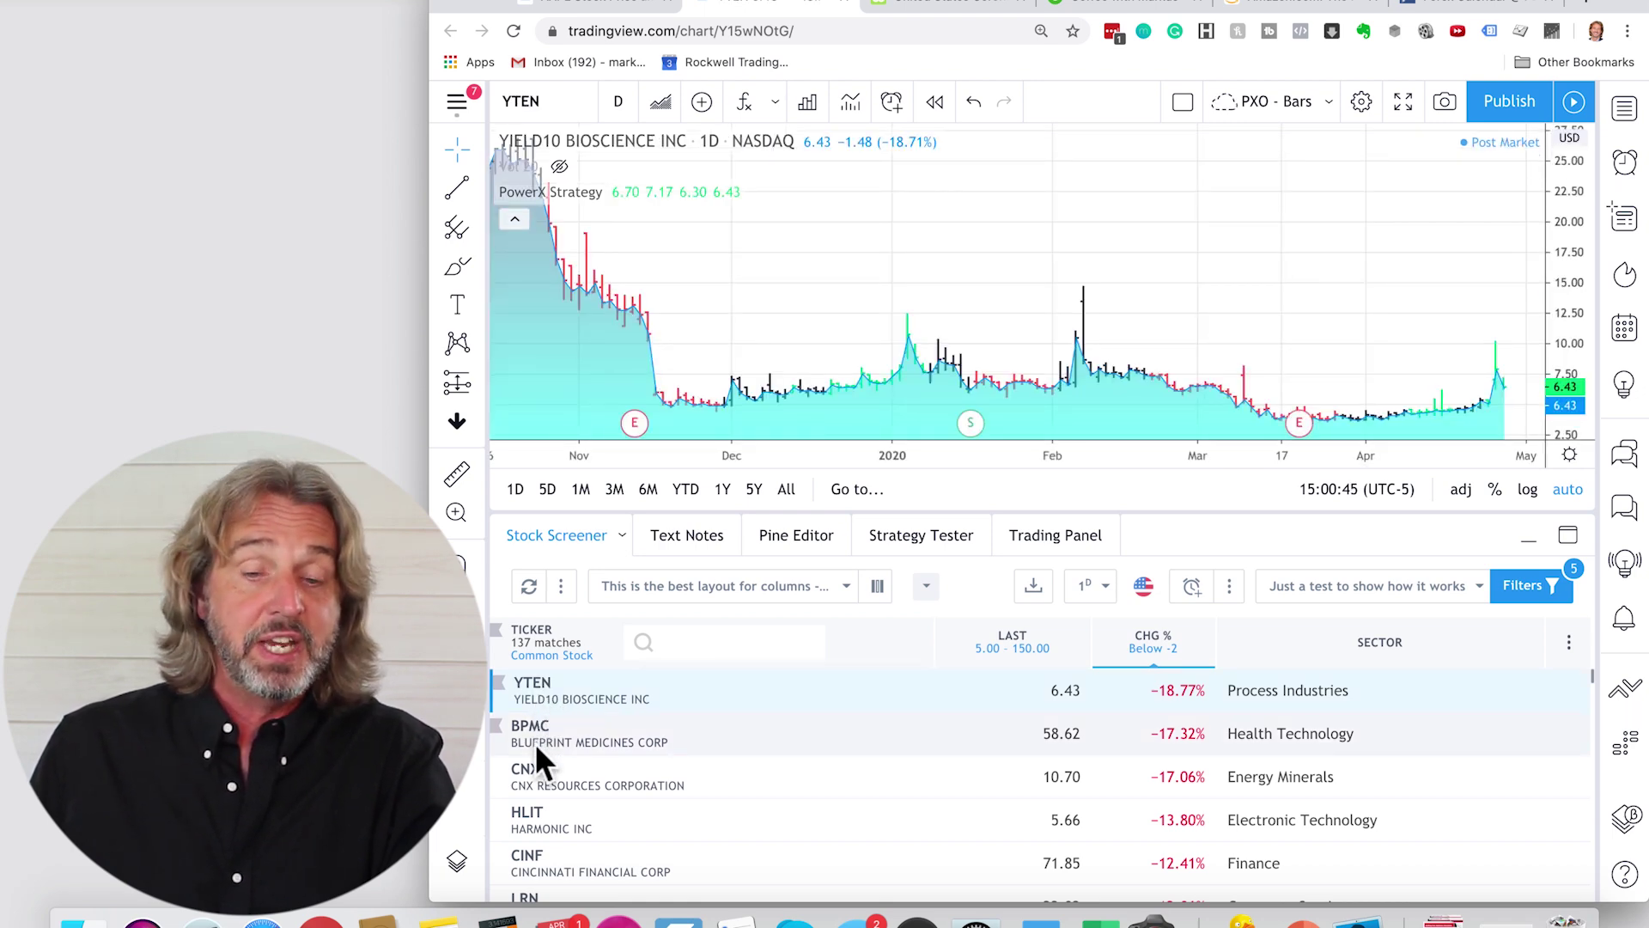